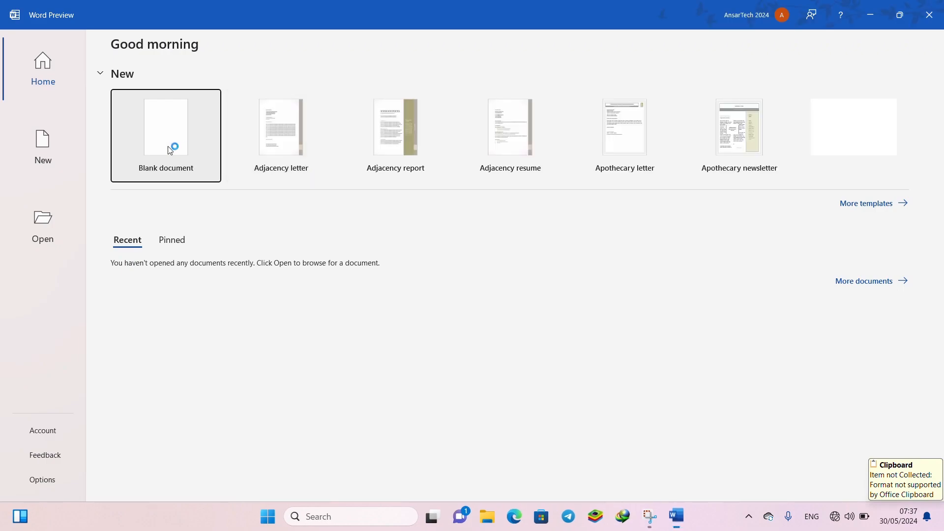
- Create a blank document and write the Persian line "وزارت محترم معارف" using the Persian keyboard layout
{"action": "left_click", "coordinate": [154, 138]}
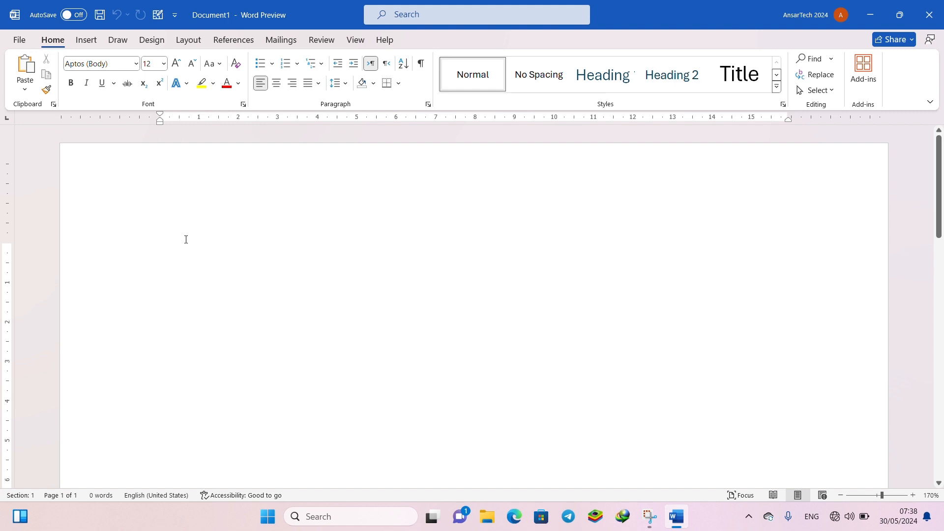
{"action": "key", "text": "alt+shift"}
{"action": "type", "text": "وزارت"}
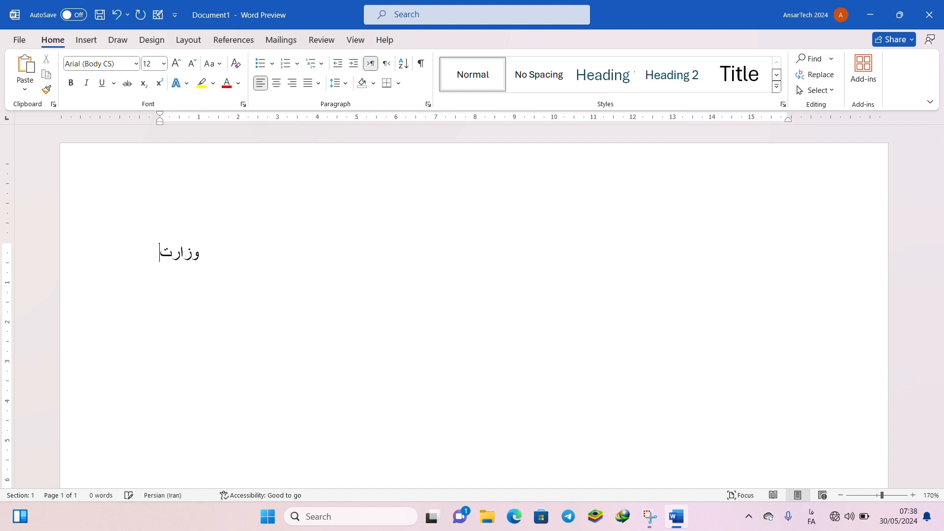
{"action": "type", "text": " م"}
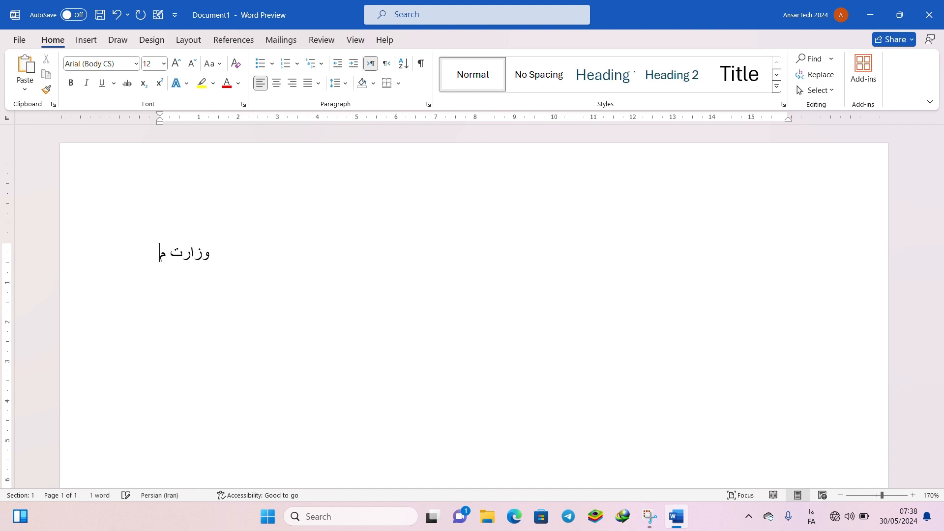
{"action": "type", "text": "حترم معارف"}
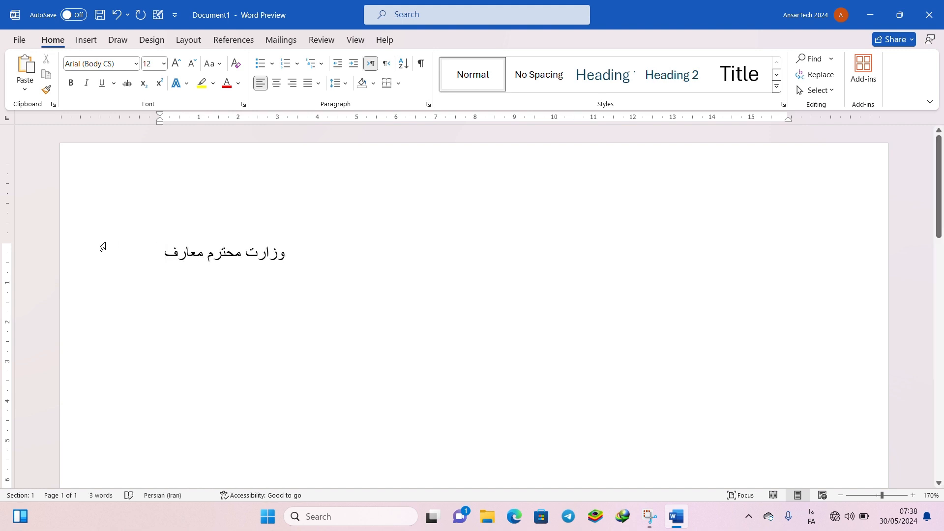
- Select the whole Persian line and change its font to 2 Farnaz
{"action": "left_click_drag", "start_coordinate": [158, 253], "coordinate": [295, 251]}
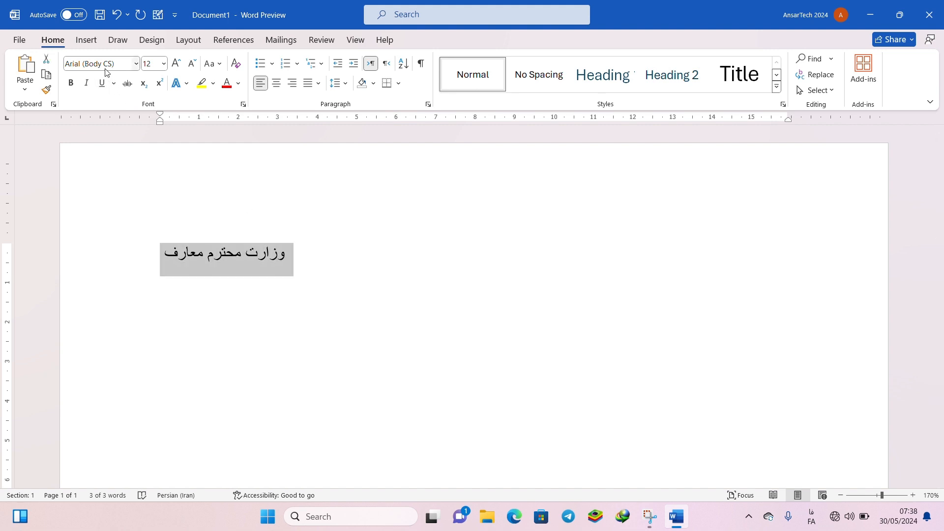
{"action": "left_click", "coordinate": [137, 64]}
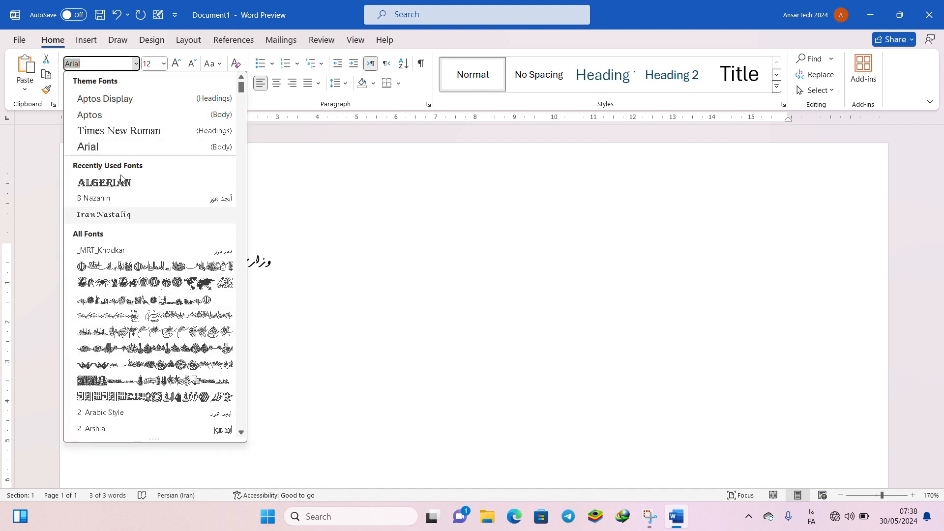
{"action": "scroll", "coordinate": [118, 211], "scroll_direction": "down", "scroll_amount": 7}
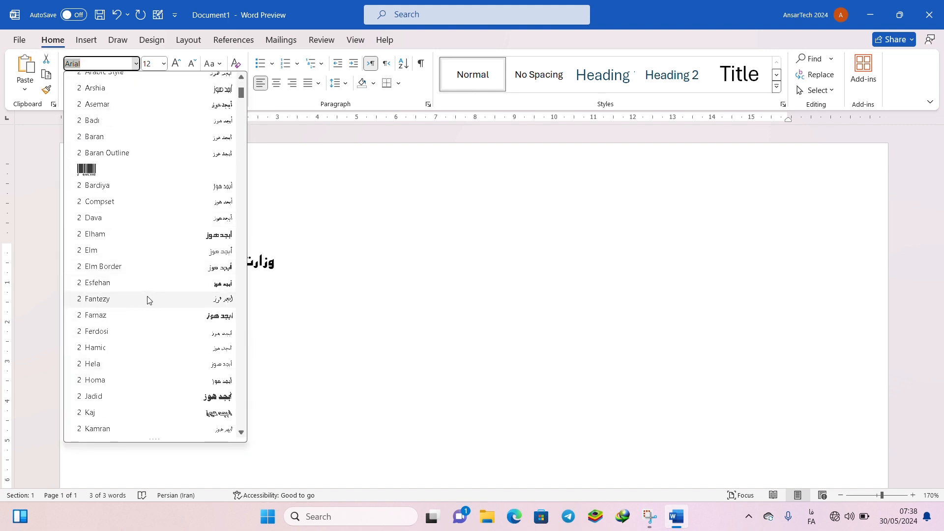
{"action": "left_click", "coordinate": [150, 314]}
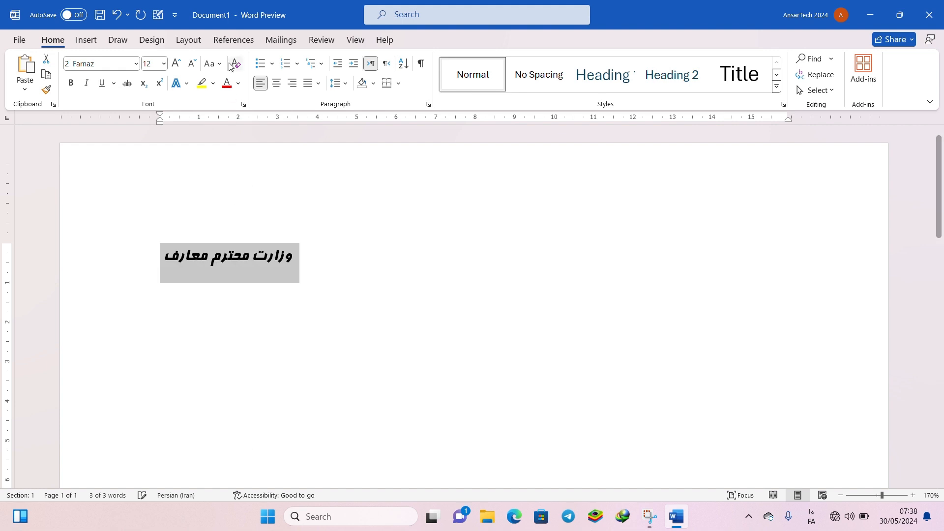
- Enlarge the selected line stepwise to size 72, then bring its font size down to 48
{"action": "left_click", "coordinate": [177, 61]}
{"action": "left_click", "coordinate": [176, 63]}
{"action": "left_click", "coordinate": [176, 62]}
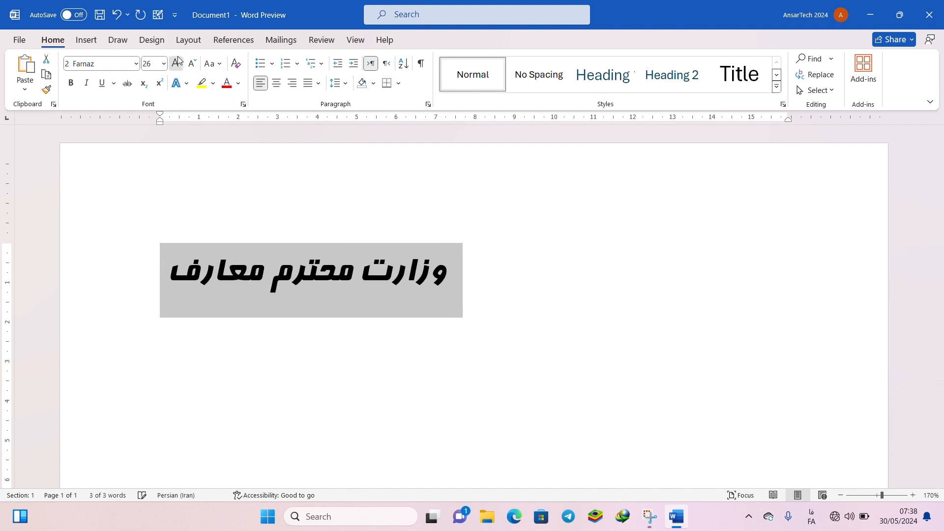
{"action": "left_click", "coordinate": [176, 63]}
{"action": "left_click", "coordinate": [176, 63]}
{"action": "left_click", "coordinate": [186, 64]}
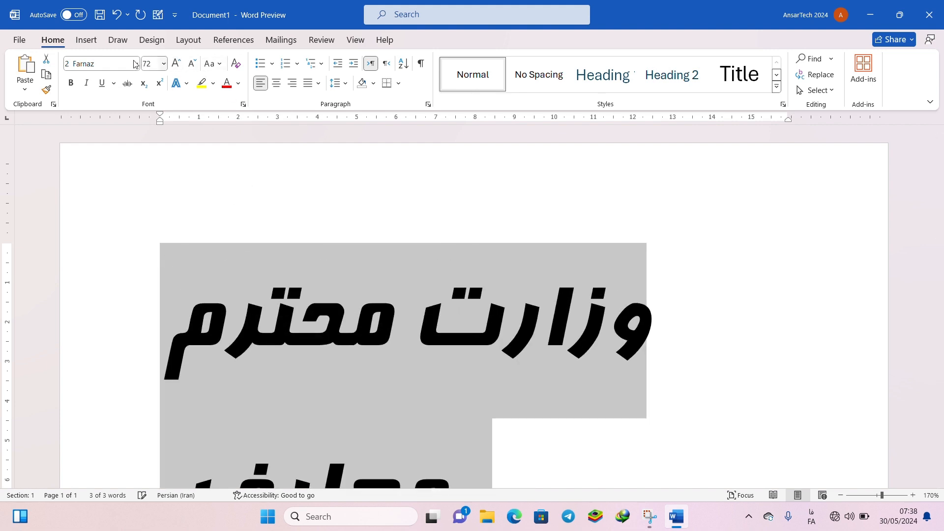
{"action": "left_click", "coordinate": [186, 64]}
- Change the selected line's font to IranNastaliq, entering the font name with the English keyboard layout
{"action": "left_click", "coordinate": [110, 63]}
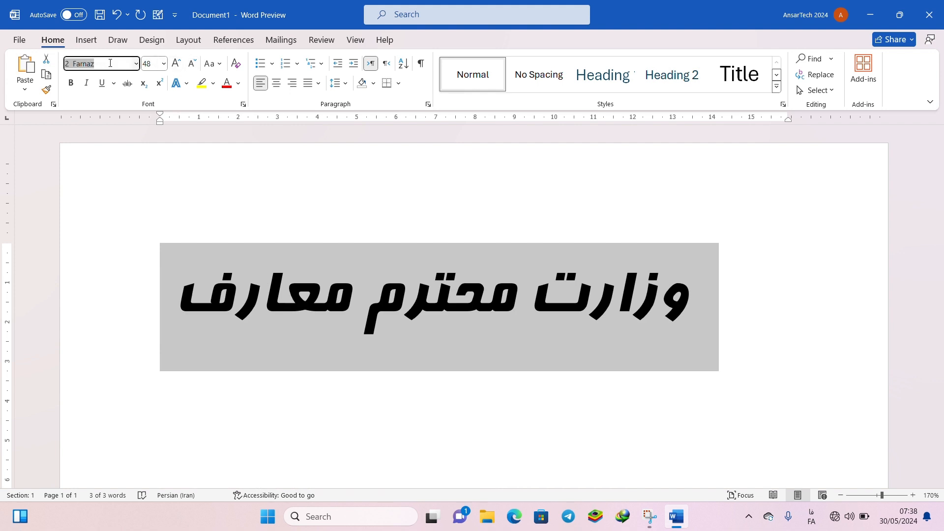
{"action": "key", "text": "alt+shift"}
{"action": "type", "text": "IranNastaliq"}
{"action": "key", "text": "Return"}
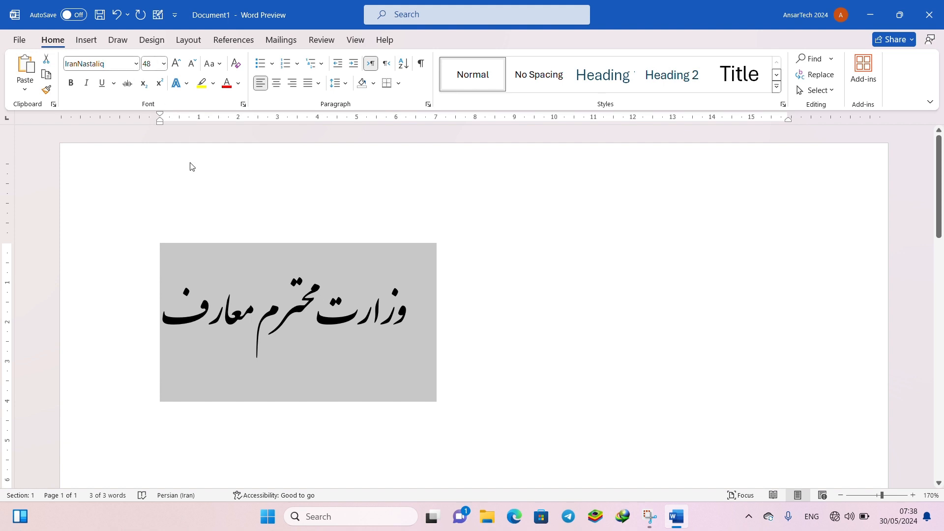
{"action": "left_click", "coordinate": [136, 64]}
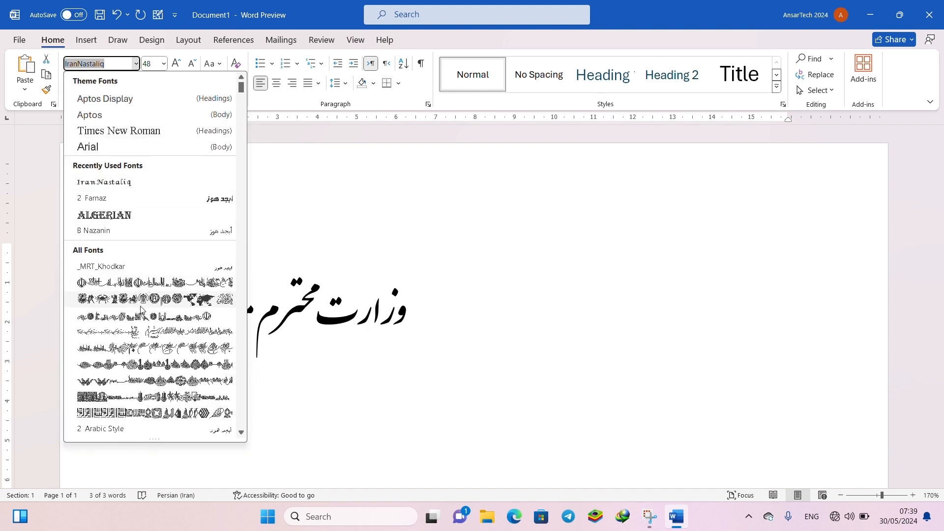
{"action": "scroll", "coordinate": [199, 393], "scroll_direction": "down", "scroll_amount": 10}
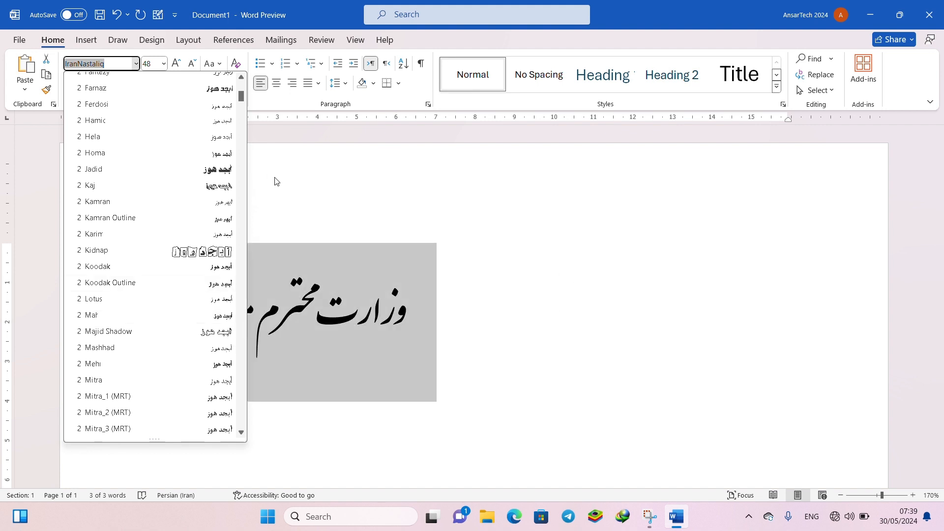
{"action": "left_click", "coordinate": [283, 198]}
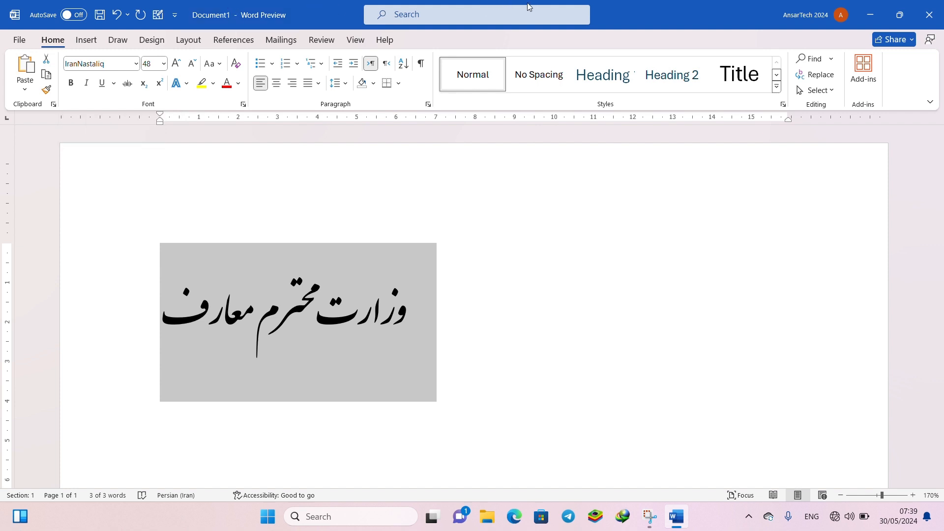
{"action": "left_click", "coordinate": [870, 15]}
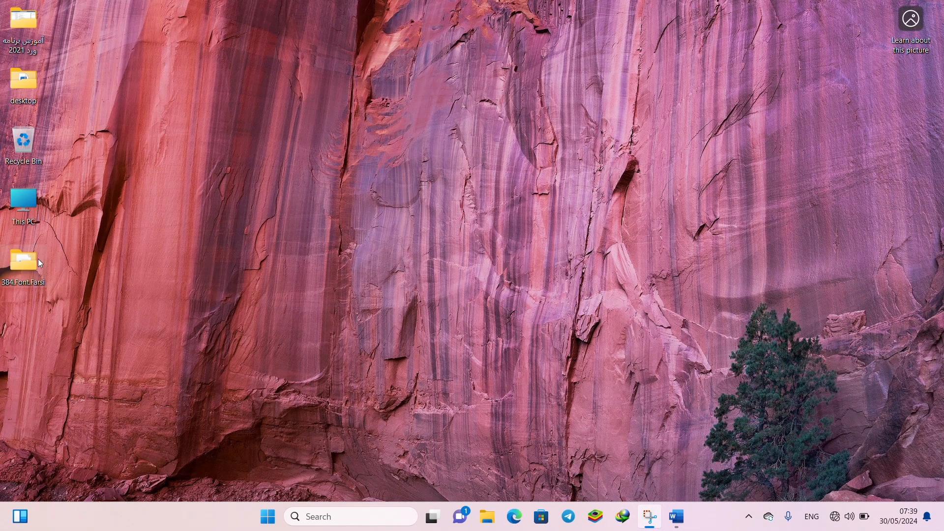
{"action": "left_click", "coordinate": [676, 516]}
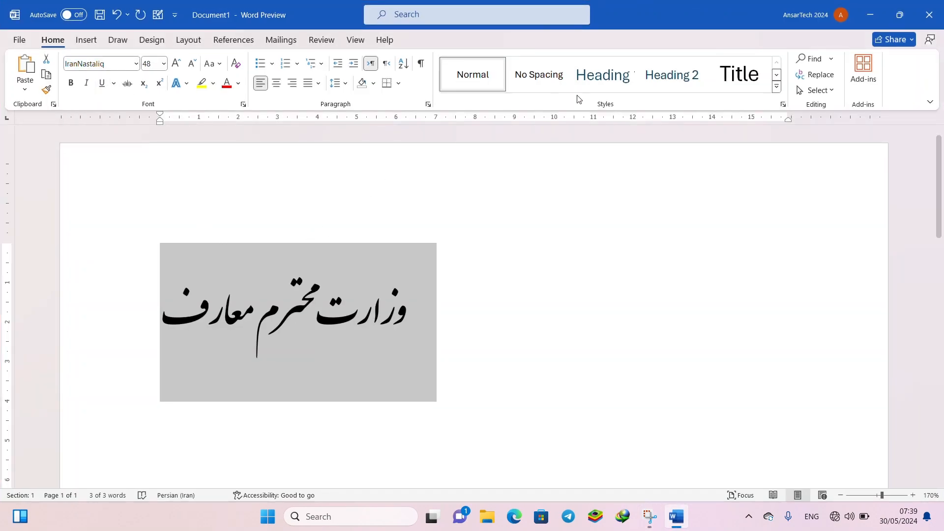
- Look through the font files in the desktop folder 384.Font.Farsi and close the folder
{"action": "left_click", "coordinate": [866, 13]}
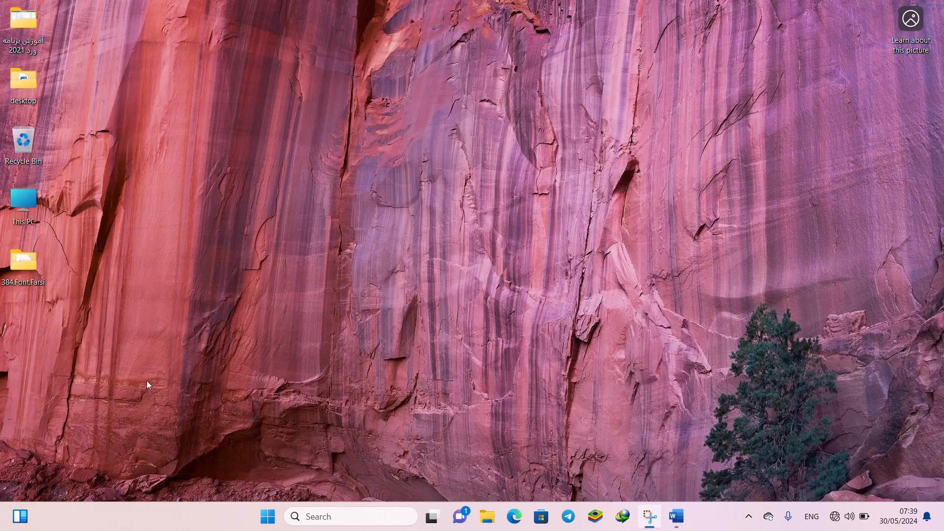
{"action": "double_click", "coordinate": [22, 271]}
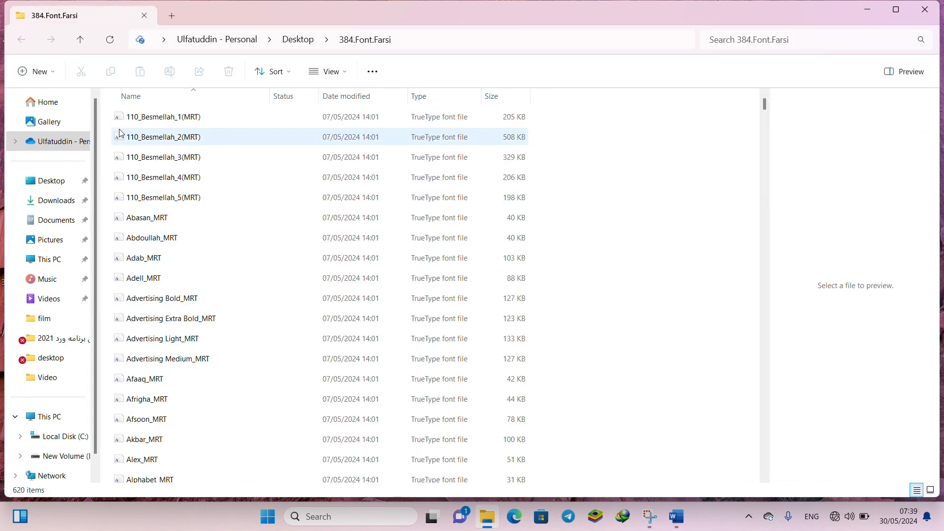
{"action": "left_click_drag", "start_coordinate": [113, 118], "coordinate": [230, 467]}
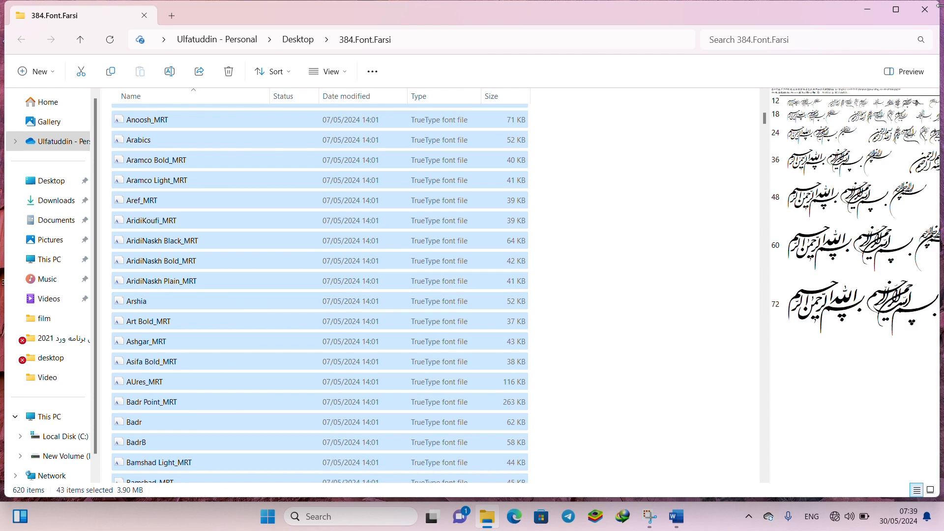
{"action": "left_click", "coordinate": [925, 12]}
- Search Windows for "contr", open Control Panel and go to its Fonts folder
{"action": "left_click", "coordinate": [267, 516]}
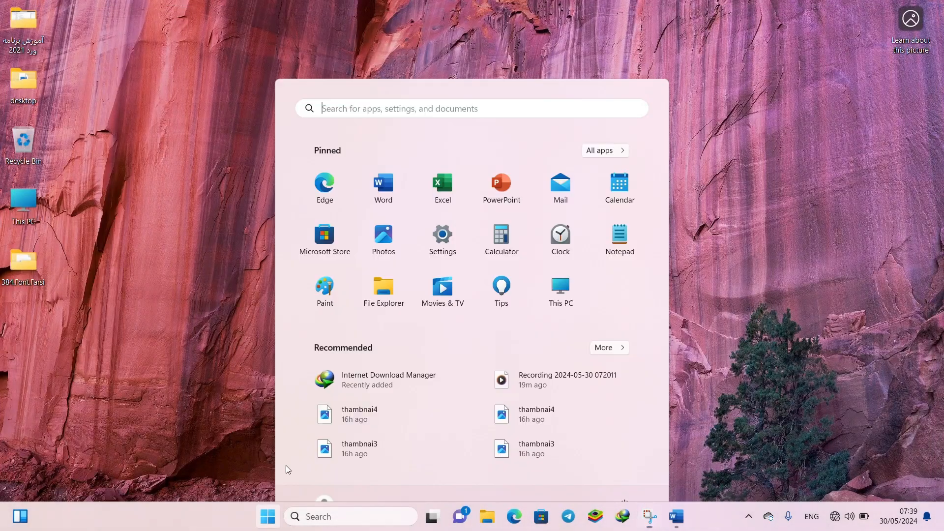
{"action": "type", "text": "contr"}
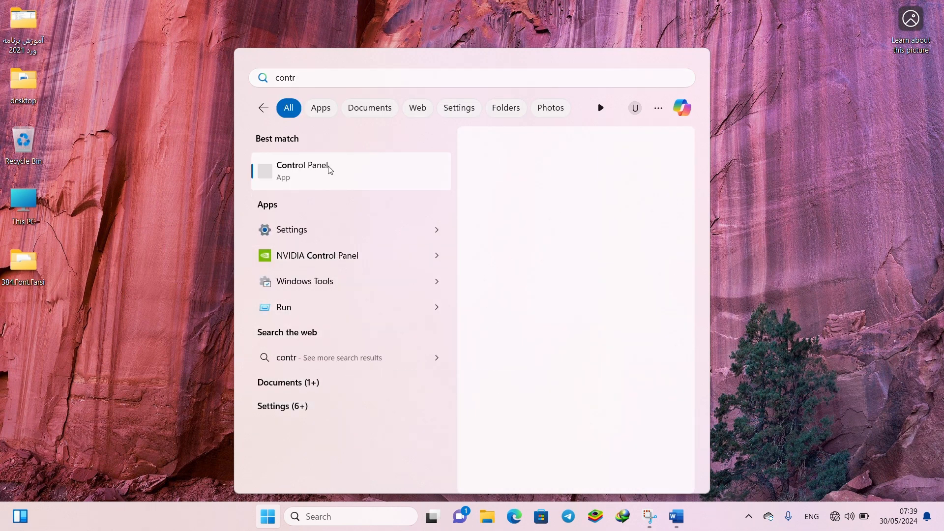
{"action": "left_click", "coordinate": [328, 169]}
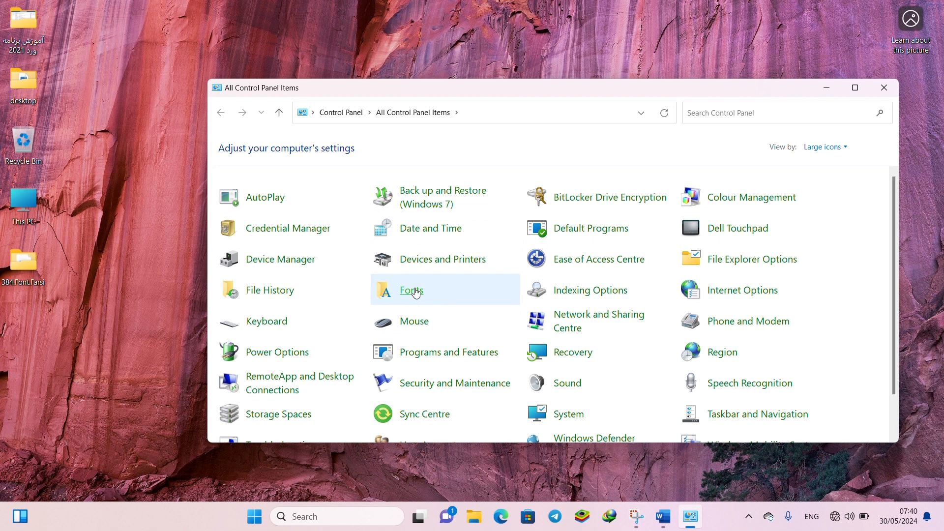
{"action": "left_click", "coordinate": [416, 292]}
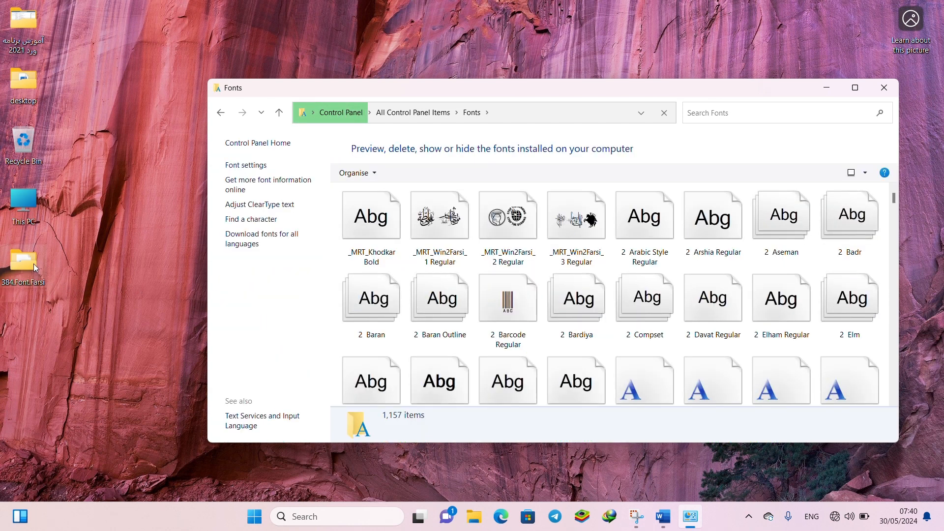
- Try to add 110_Besmellah_2(MRT) through 110_Besmellah_4(MRT) from the 384.Font.Farsi folder to the system Fonts folder, and close the source folder
{"action": "double_click", "coordinate": [28, 264]}
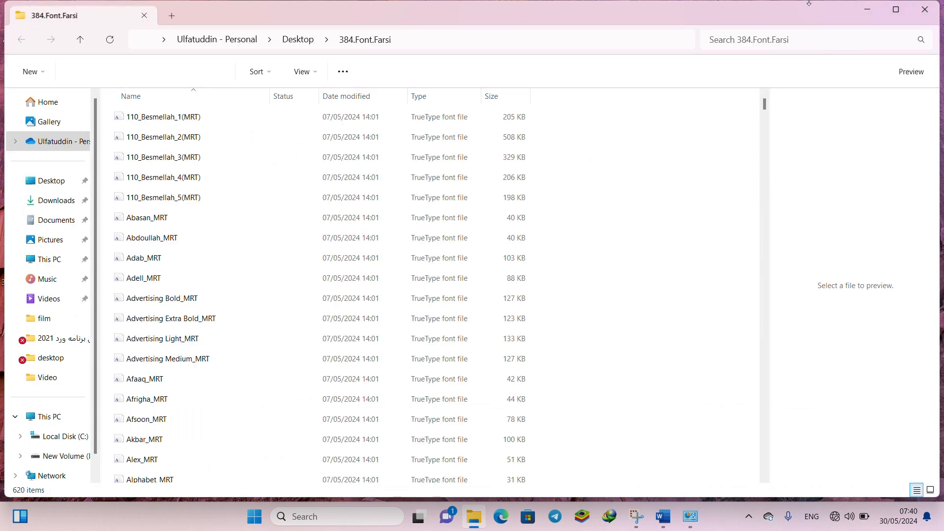
{"action": "left_click_drag", "start_coordinate": [799, 9], "coordinate": [588, 236]}
{"action": "left_click_drag", "start_coordinate": [5, 407], "coordinate": [60, 367]}
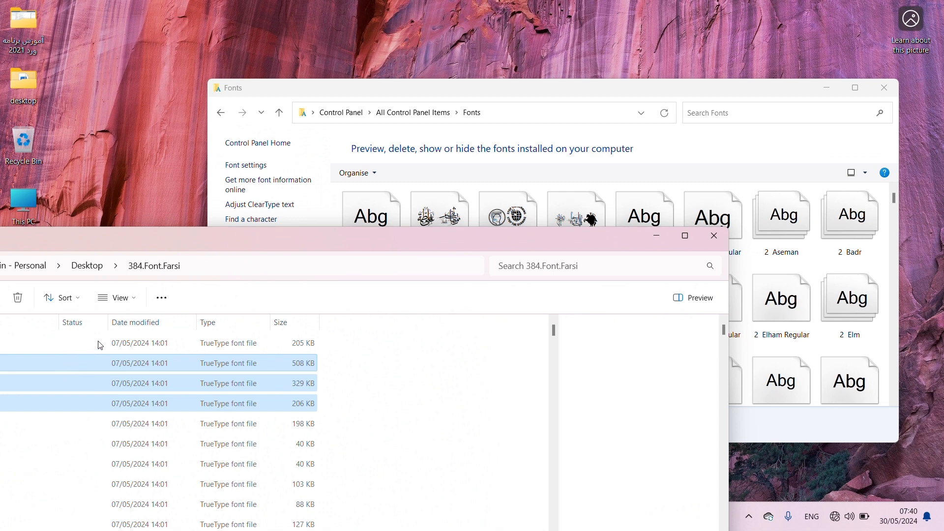
{"action": "left_click_drag", "start_coordinate": [186, 373], "coordinate": [469, 204]}
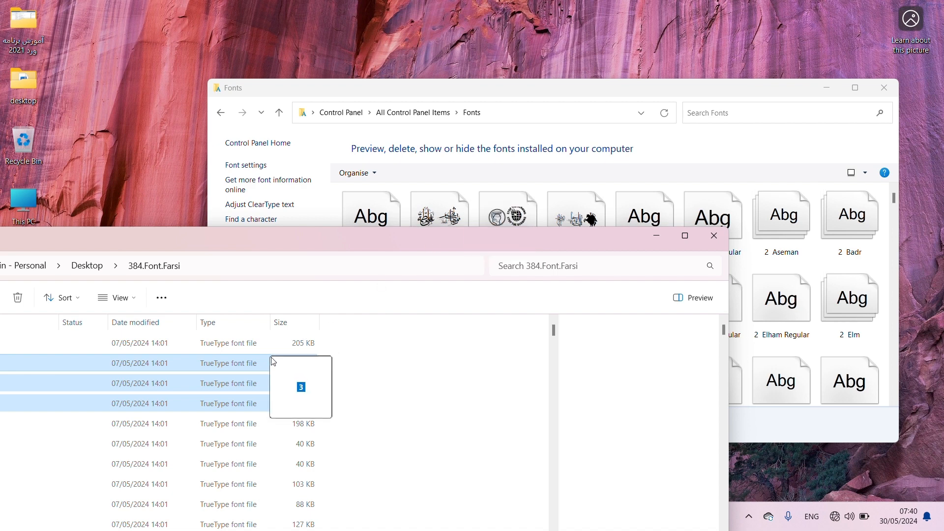
{"action": "left_click", "coordinate": [714, 236]}
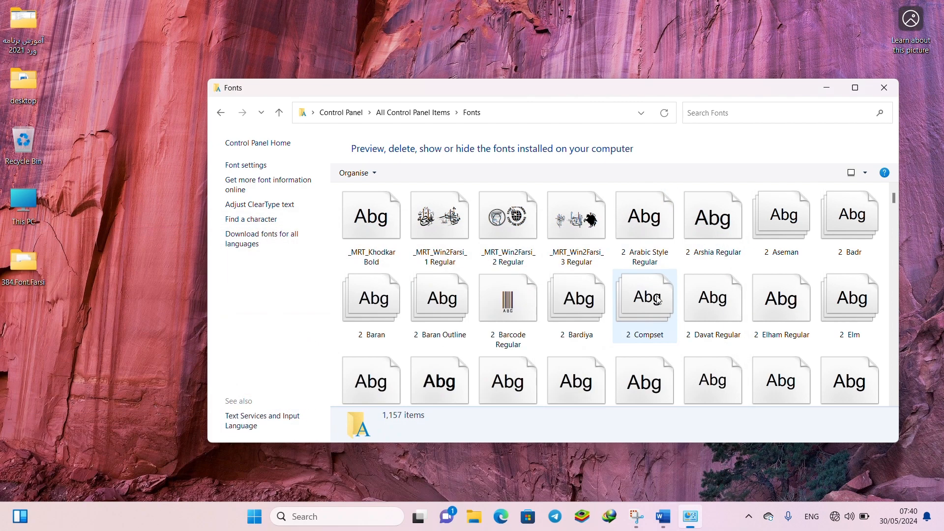
- Switch back to Word, reselect the whole Persian line, and place the document in a smaller floating window over the Fonts window
{"action": "left_click", "coordinate": [663, 517]}
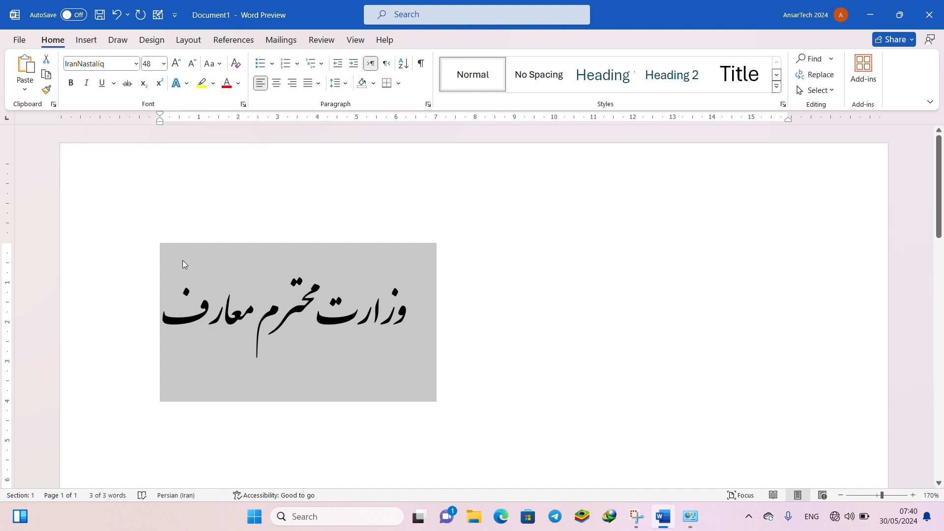
{"action": "left_click", "coordinate": [186, 277]}
{"action": "left_click_drag", "start_coordinate": [186, 278], "coordinate": [437, 351]}
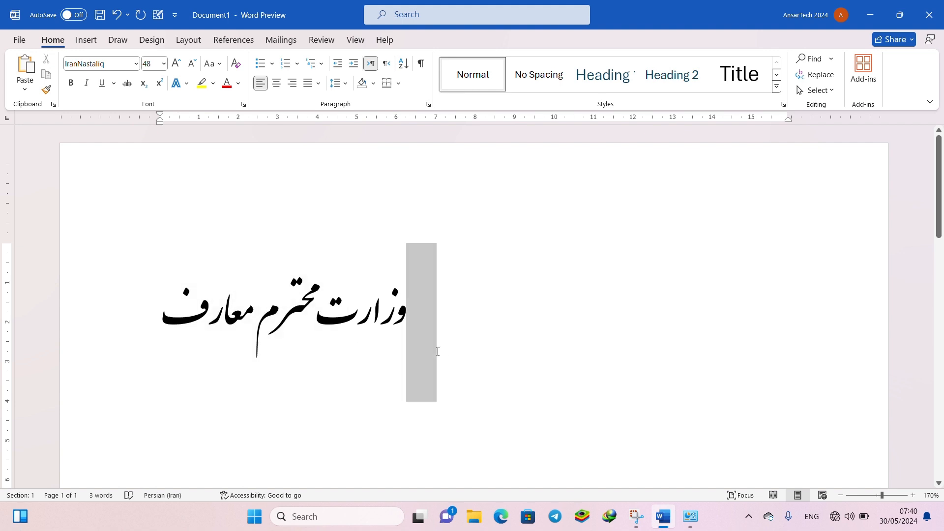
{"action": "triple_click", "coordinate": [406, 325]}
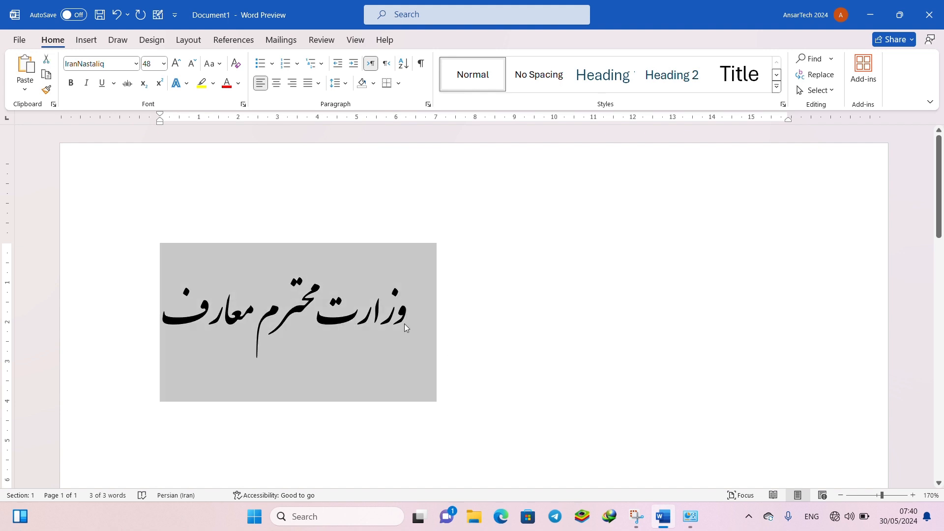
{"action": "left_click_drag", "start_coordinate": [319, 17], "coordinate": [449, 74]}
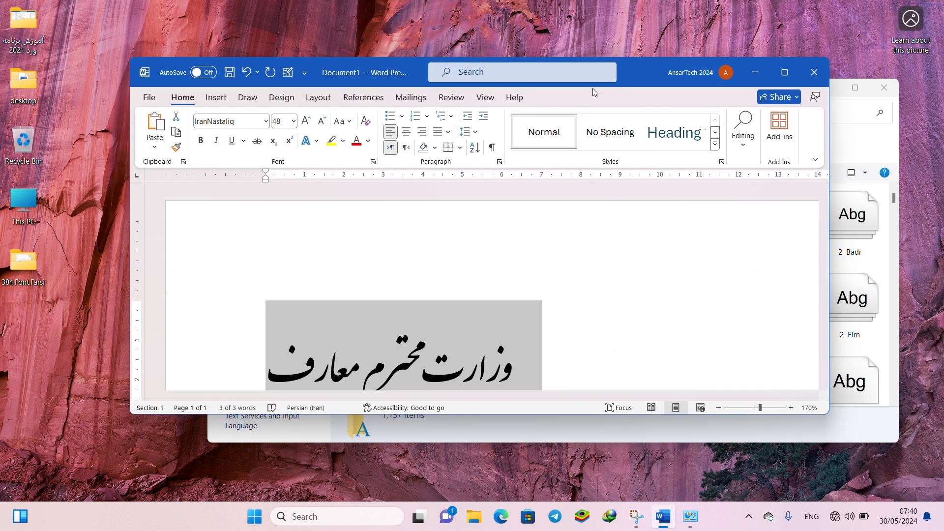
{"action": "left_click_drag", "start_coordinate": [632, 70], "coordinate": [631, 119]}
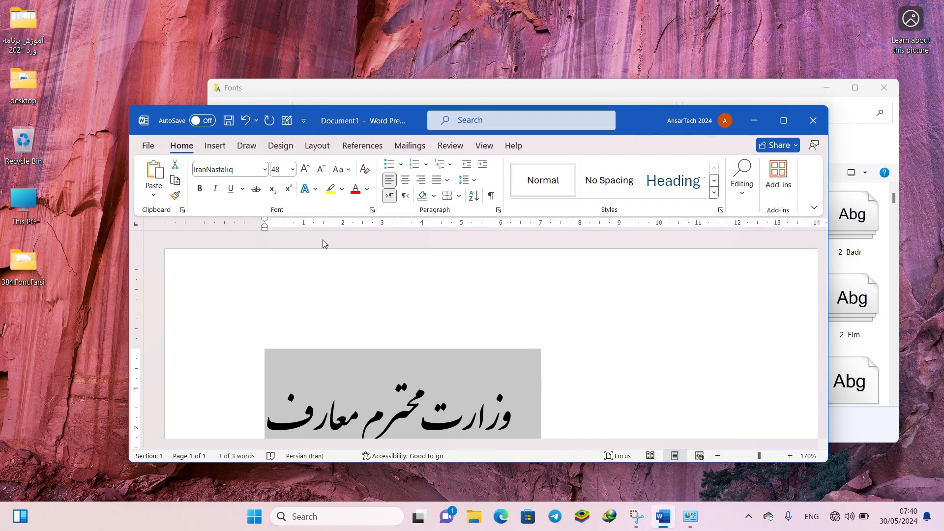
- Preview the available font sizes on the selected Persian line
{"action": "left_click", "coordinate": [292, 170]}
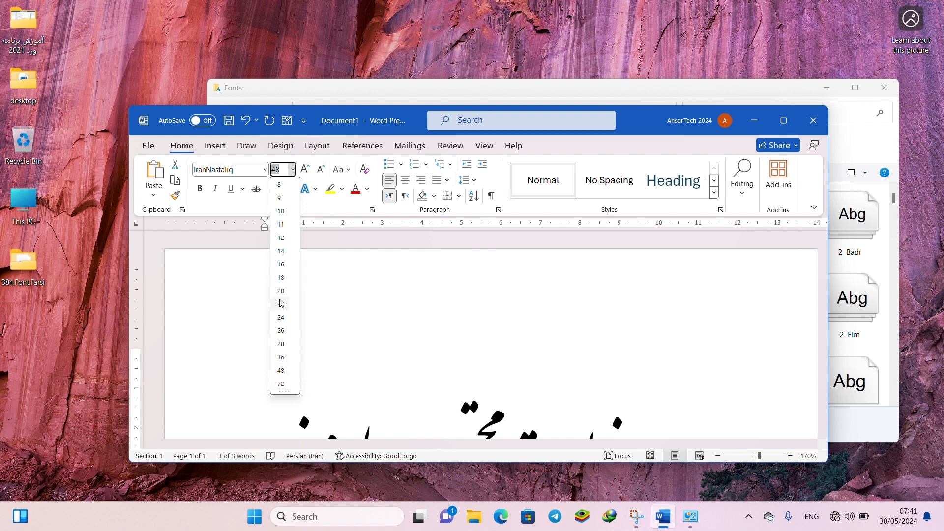
{"action": "left_click_drag", "start_coordinate": [283, 171], "coordinate": [271, 172]}
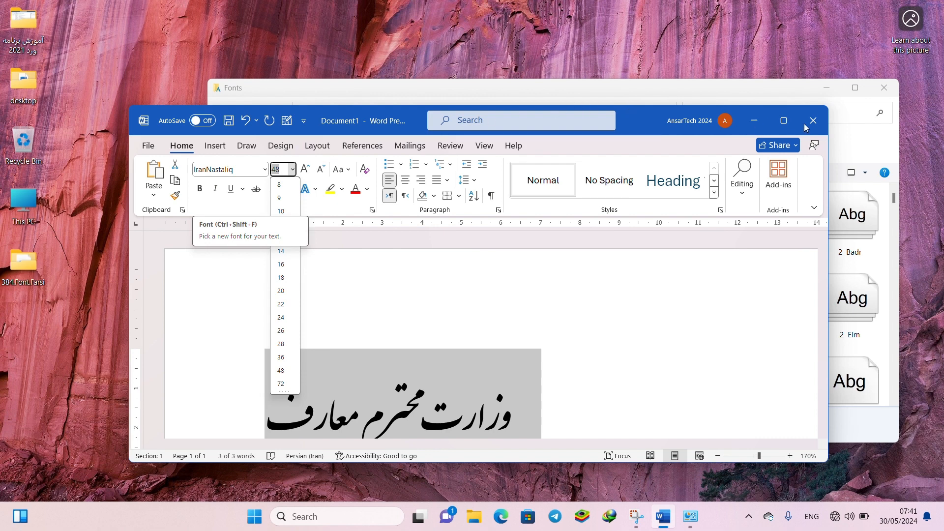
- Maximize the document window, set the selected Persian line's font size to 100, and check the list of preset sizes
{"action": "left_click", "coordinate": [789, 121]}
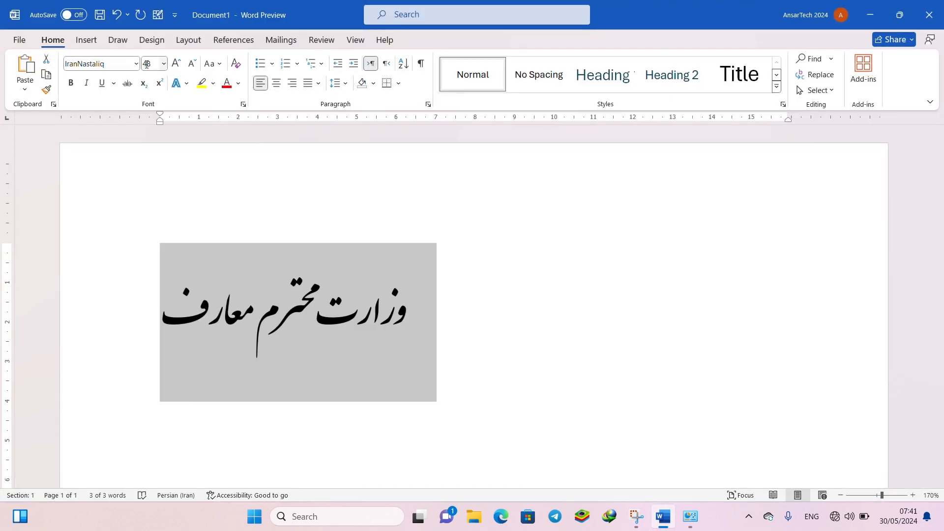
{"action": "left_click", "coordinate": [150, 68]}
{"action": "type", "text": "100"}
{"action": "key", "text": "Return"}
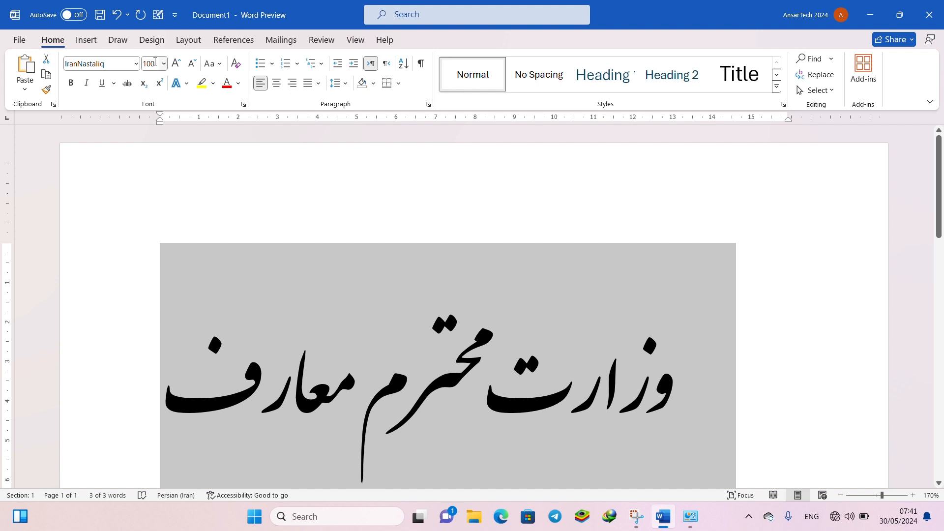
{"action": "left_click", "coordinate": [164, 64]}
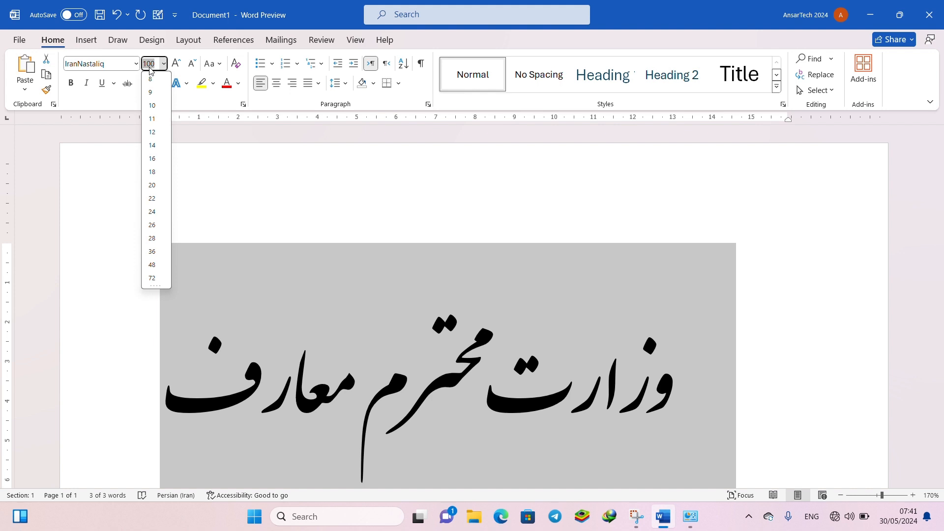
{"action": "left_click", "coordinate": [406, 21]}
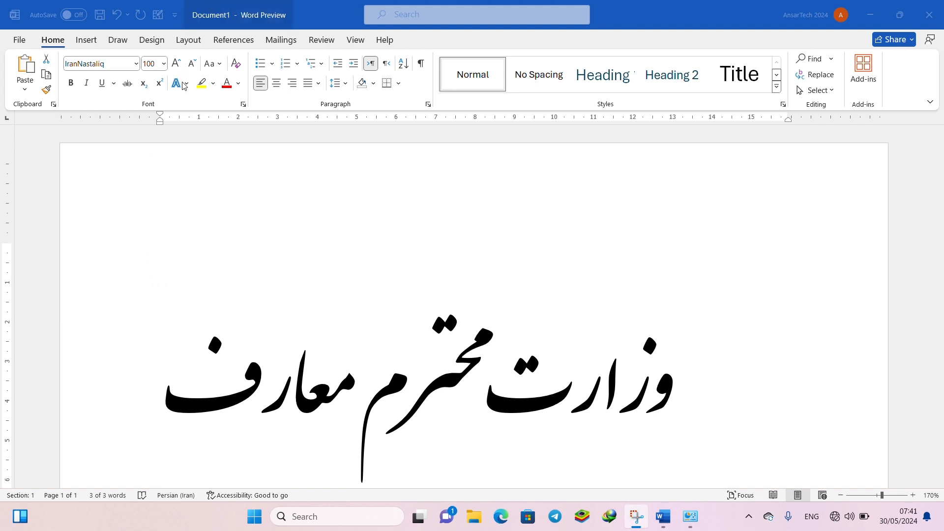
- Select the whole Persian line and enlarge its font size in preset increments up to 210
{"action": "key", "text": "ctrl+a"}
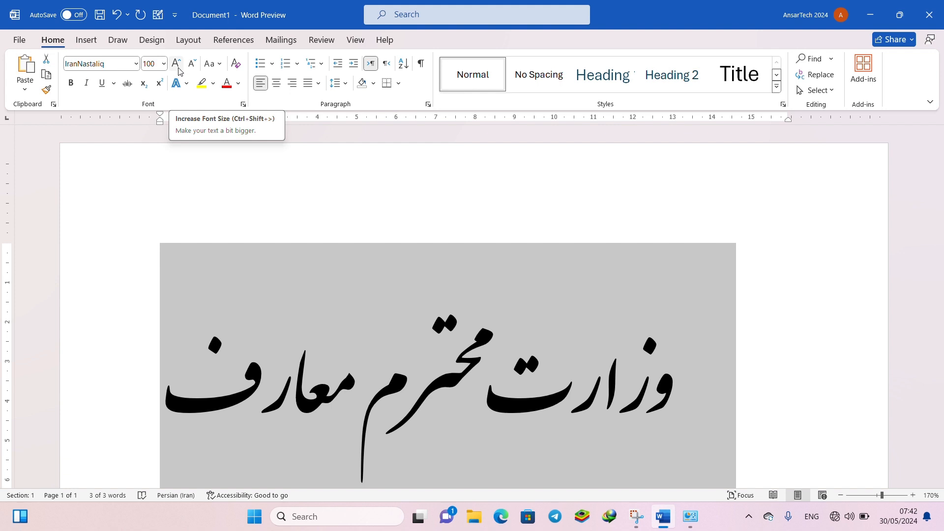
{"action": "left_click", "coordinate": [177, 69]}
{"action": "left_click", "coordinate": [177, 69]}
{"action": "left_click", "coordinate": [177, 69]}
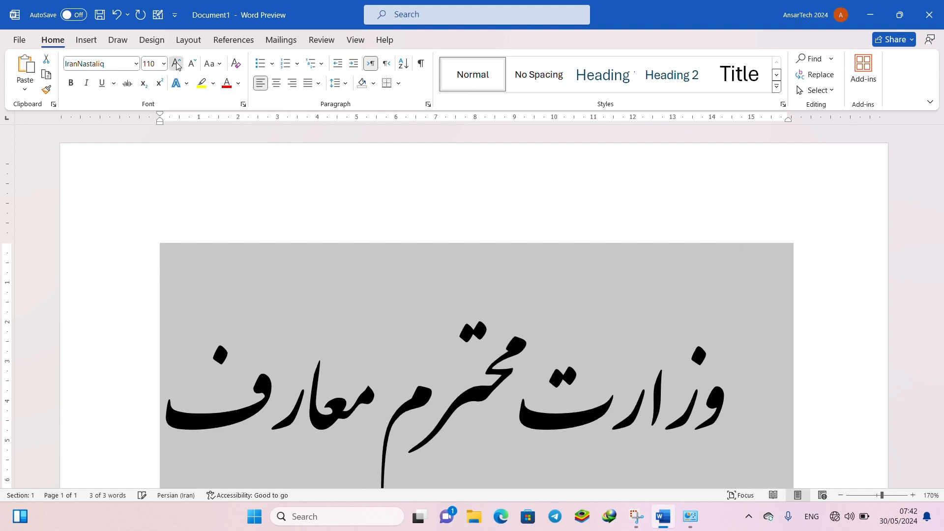
{"action": "left_click", "coordinate": [177, 68]}
{"action": "left_click", "coordinate": [178, 67]}
{"action": "left_click", "coordinate": [178, 67]}
{"action": "left_click", "coordinate": [178, 67]}
{"action": "left_click", "coordinate": [178, 67]}
{"action": "left_click", "coordinate": [178, 67]}
{"action": "left_click", "coordinate": [178, 67]}
{"action": "left_click", "coordinate": [178, 67]}
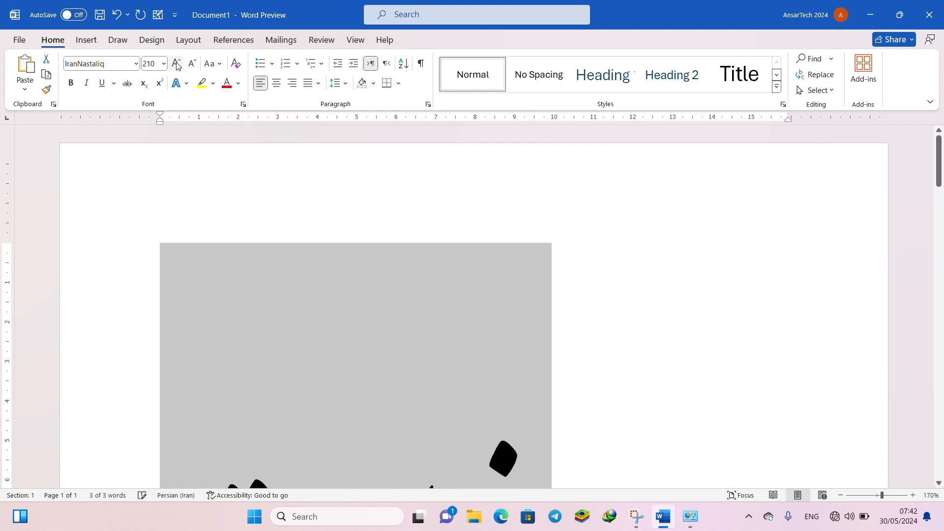
{"action": "left_click", "coordinate": [178, 67]}
- Shrink the selected Persian line's font size in preset decrements down to 9
{"action": "left_click", "coordinate": [191, 67]}
{"action": "double_click", "coordinate": [192, 66]}
{"action": "left_click", "coordinate": [192, 67]}
{"action": "left_click", "coordinate": [191, 66]}
{"action": "left_click", "coordinate": [192, 66]}
{"action": "left_click", "coordinate": [192, 67]}
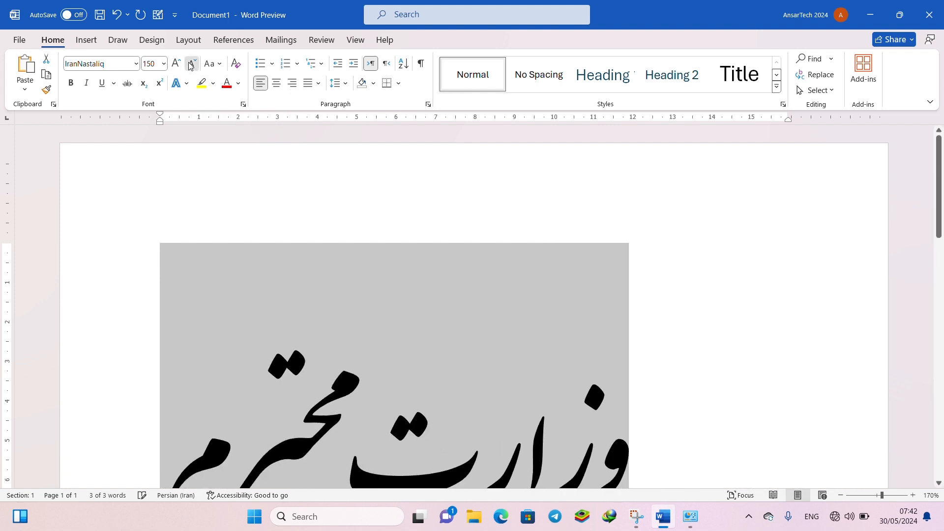
{"action": "left_click", "coordinate": [191, 66]}
{"action": "left_click", "coordinate": [191, 67]}
{"action": "left_click", "coordinate": [191, 66]}
{"action": "left_click", "coordinate": [192, 66]}
{"action": "left_click", "coordinate": [191, 66]}
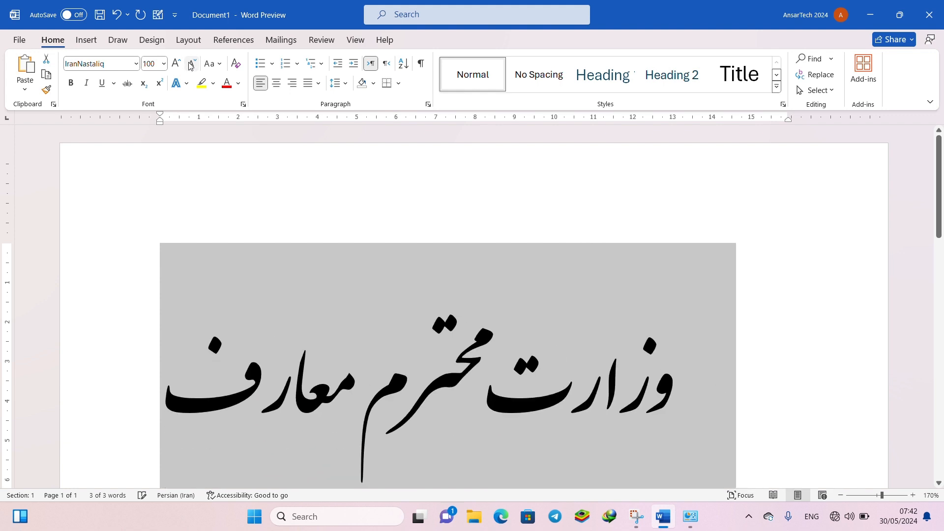
{"action": "left_click", "coordinate": [192, 67]}
{"action": "left_click", "coordinate": [192, 66]}
{"action": "left_click", "coordinate": [191, 67]}
{"action": "left_click", "coordinate": [191, 67]}
{"action": "left_click", "coordinate": [191, 66]}
{"action": "left_click", "coordinate": [191, 67]}
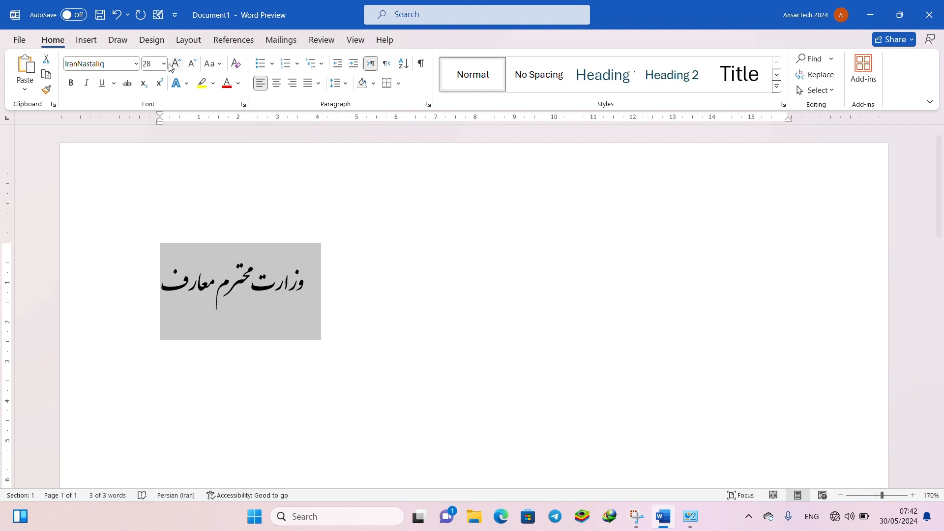
{"action": "left_click", "coordinate": [194, 68]}
{"action": "left_click", "coordinate": [195, 69]}
{"action": "left_click", "coordinate": [195, 69]}
{"action": "left_click", "coordinate": [195, 68]}
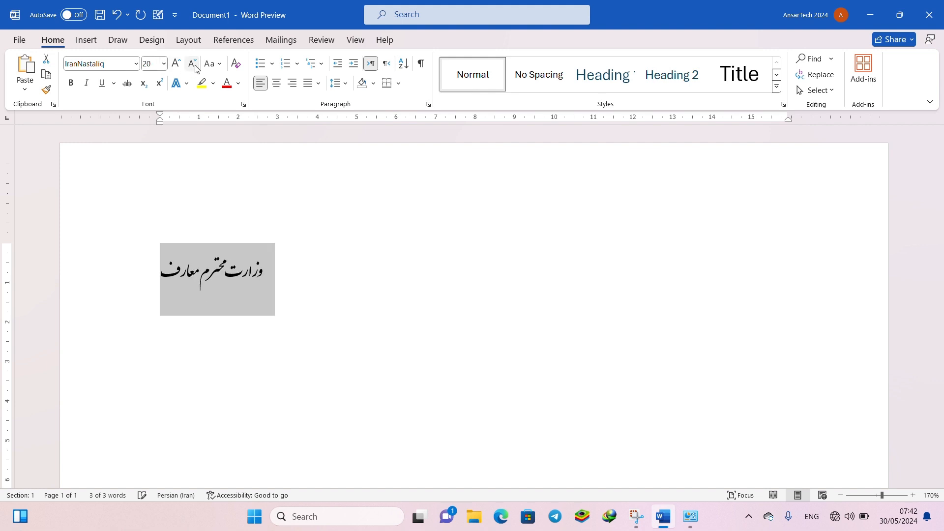
{"action": "left_click", "coordinate": [195, 68]}
{"action": "left_click", "coordinate": [195, 68]}
{"action": "left_click", "coordinate": [196, 68]}
{"action": "left_click", "coordinate": [196, 68]}
{"action": "left_click", "coordinate": [195, 69]}
{"action": "left_click", "coordinate": [195, 68]}
{"action": "left_click", "coordinate": [195, 69]}
{"action": "left_click", "coordinate": [196, 69]}
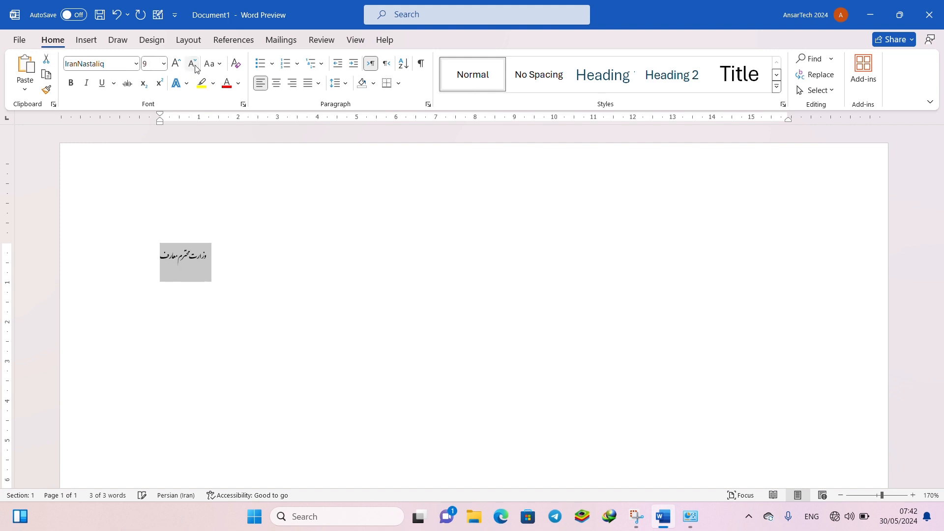
- Enlarge the selected Persian line's font size in preset increments up to 90
{"action": "left_click", "coordinate": [180, 70]}
{"action": "double_click", "coordinate": [180, 70]}
{"action": "left_click", "coordinate": [180, 70]}
{"action": "double_click", "coordinate": [180, 71]}
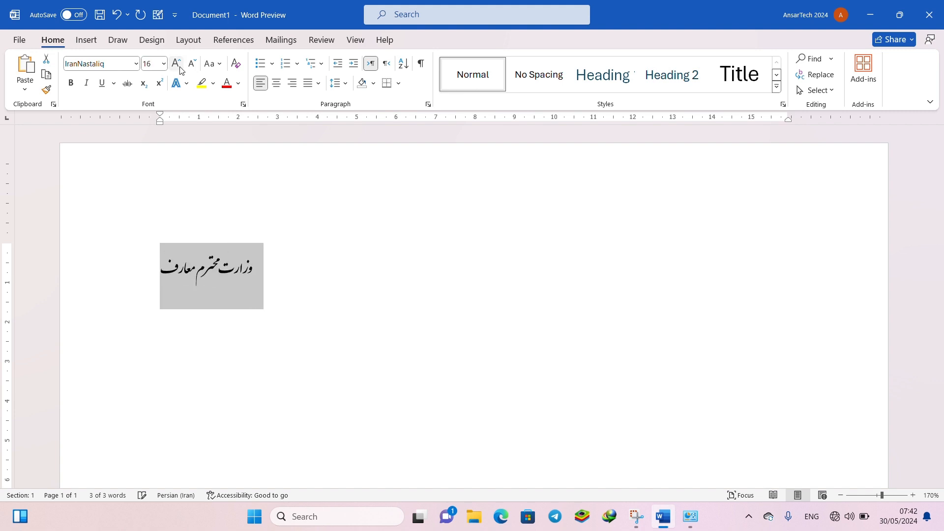
{"action": "double_click", "coordinate": [180, 70]}
{"action": "left_click", "coordinate": [180, 70]}
{"action": "double_click", "coordinate": [180, 70]}
{"action": "left_click", "coordinate": [180, 70]}
{"action": "double_click", "coordinate": [180, 70]}
{"action": "left_click", "coordinate": [180, 71]}
{"action": "double_click", "coordinate": [180, 70]}
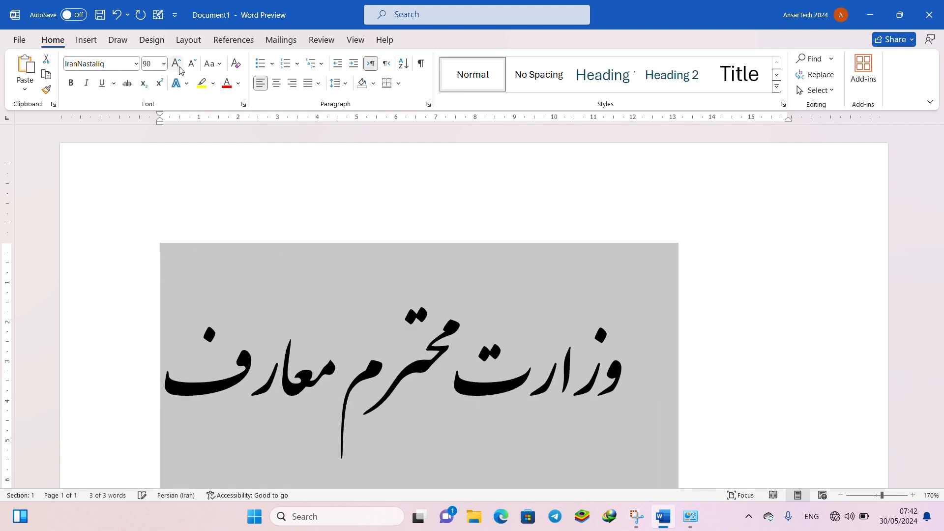
- Reduce the selected Persian line's font size one point at a time to 81
{"action": "left_click", "coordinate": [145, 69]}
{"action": "double_click", "coordinate": [145, 69]}
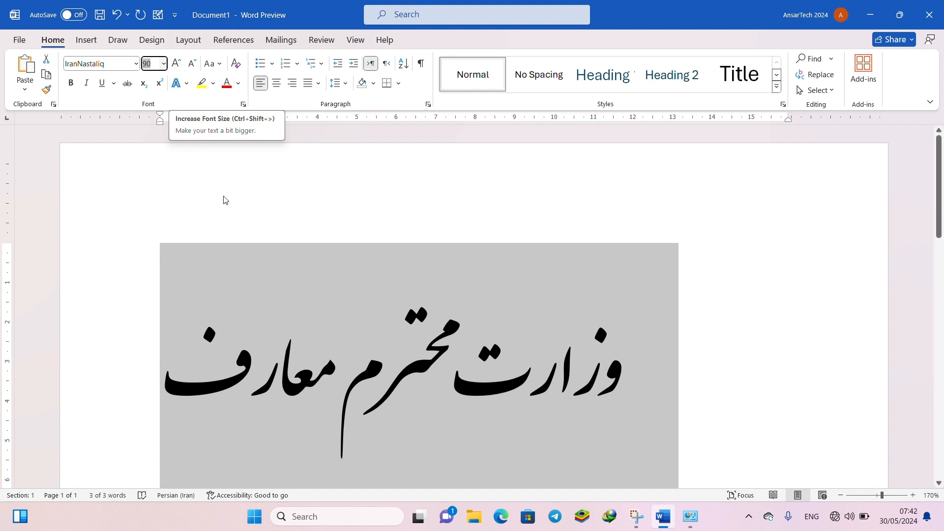
{"action": "type", "text": "85"}
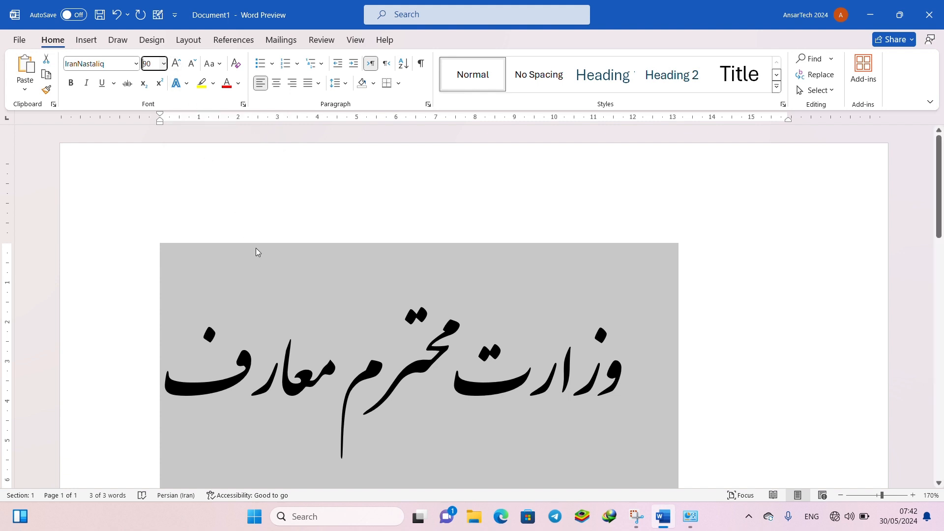
{"action": "key", "text": "Return"}
{"action": "key", "text": "ctrl+bracketleft"}
{"action": "key", "text": "ctrl+bracketleft"}
{"action": "key", "text": "ctrl+bracketleft"}
{"action": "key", "text": "ctrl+bracketleft"}
{"action": "key", "text": "ctrl+bracketleft"}
{"action": "key", "text": "ctrl+bracketleft"}
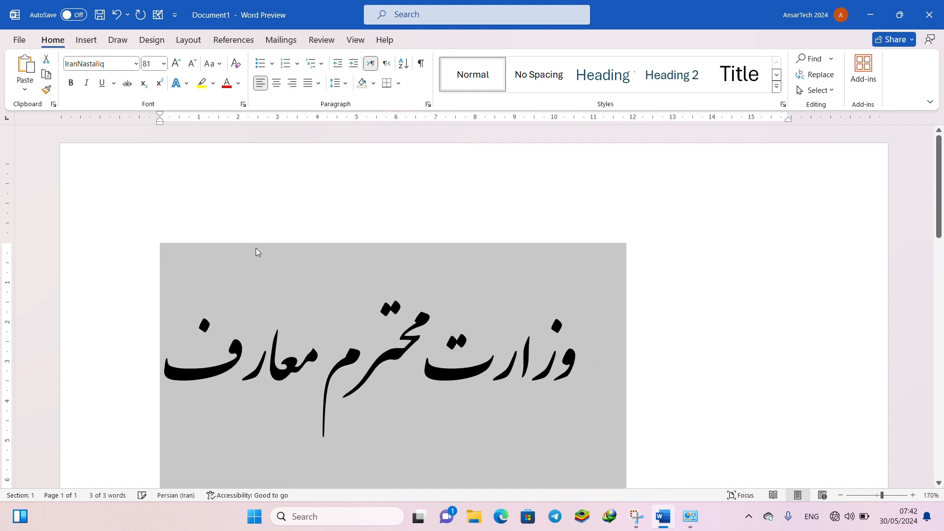
- Increase the selected Persian line's font size one point at a time to 90
{"action": "key", "text": "ctrl+bracketright"}
{"action": "key", "text": "ctrl+bracketright"}
{"action": "key", "text": "ctrl+bracketright"}
{"action": "key", "text": "ctrl+bracketright"}
{"action": "key", "text": "ctrl+bracketright"}
{"action": "key", "text": "ctrl+bracketright"}
{"action": "key", "text": "ctrl+bracketright"}
{"action": "key", "text": "ctrl+bracketright"}
{"action": "key", "text": "ctrl+bracketright"}
{"action": "key", "text": "ctrl+bracketright"}
{"action": "key", "text": "ctrl+bracketright"}
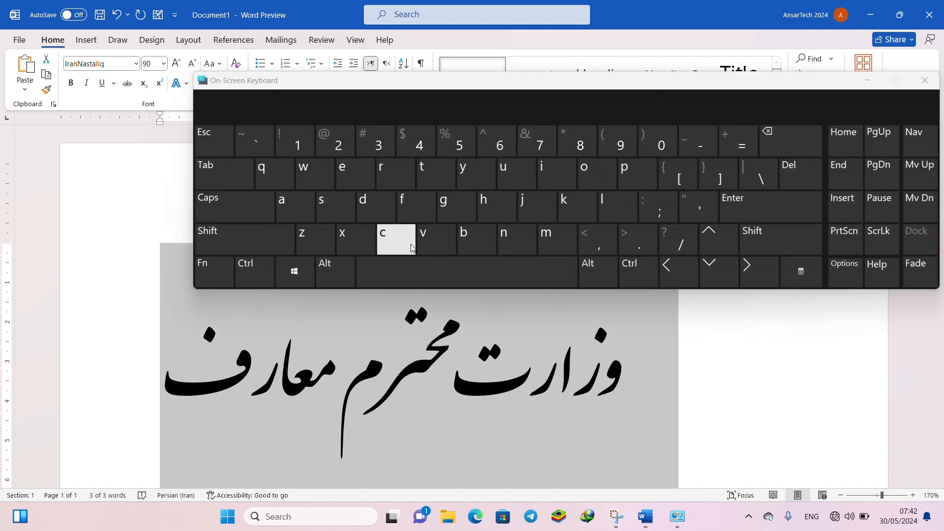
- Using the On-Screen Keyboard, reduce the line's font size point by point to 88 and raise it back to 90
{"action": "left_click", "coordinate": [634, 274]}
{"action": "left_click", "coordinate": [671, 171]}
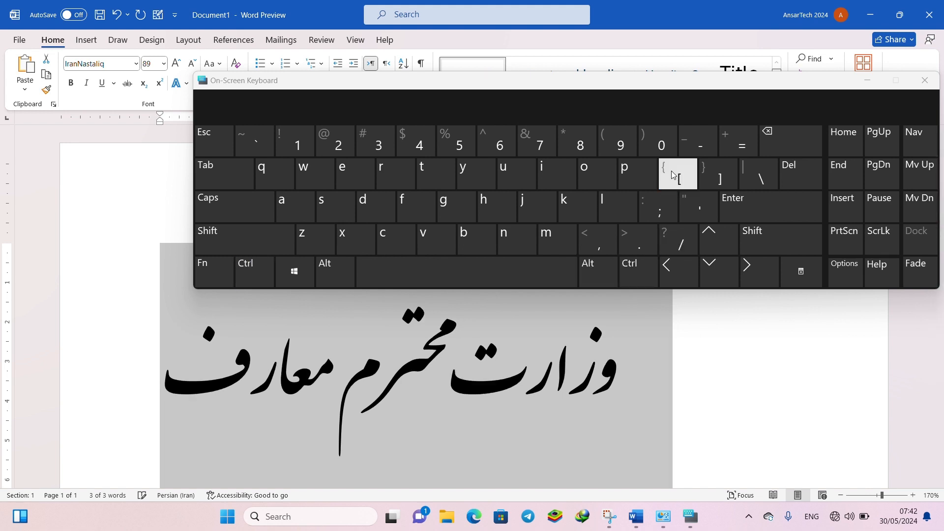
{"action": "left_click", "coordinate": [646, 267]}
{"action": "left_click", "coordinate": [674, 174]}
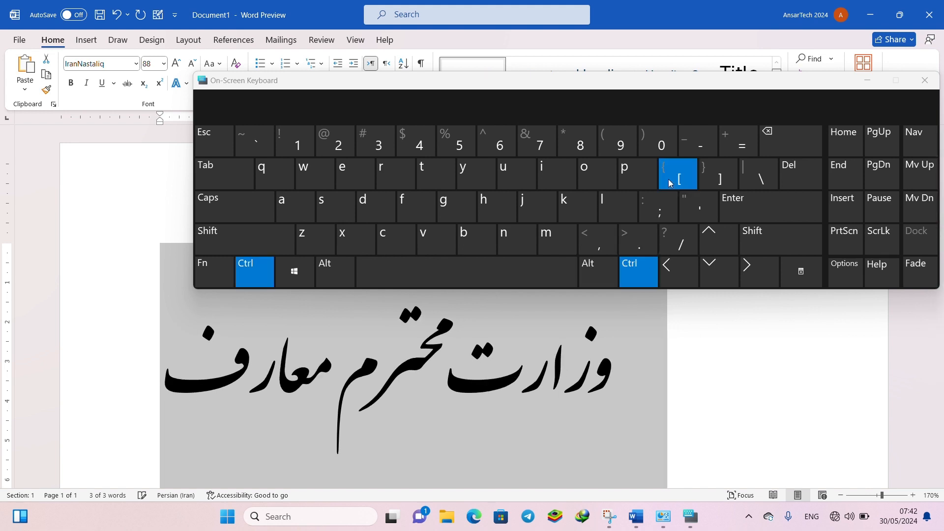
{"action": "left_click", "coordinate": [655, 266]}
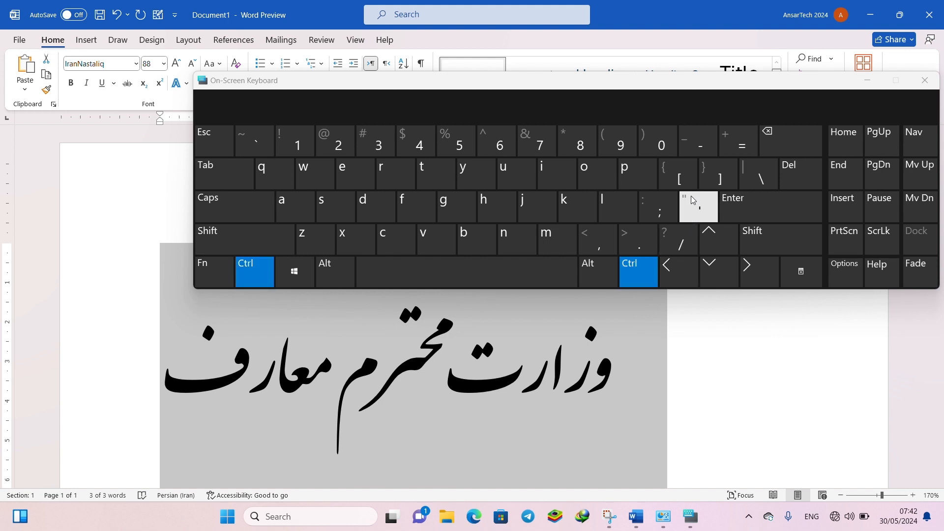
{"action": "left_click", "coordinate": [710, 173]}
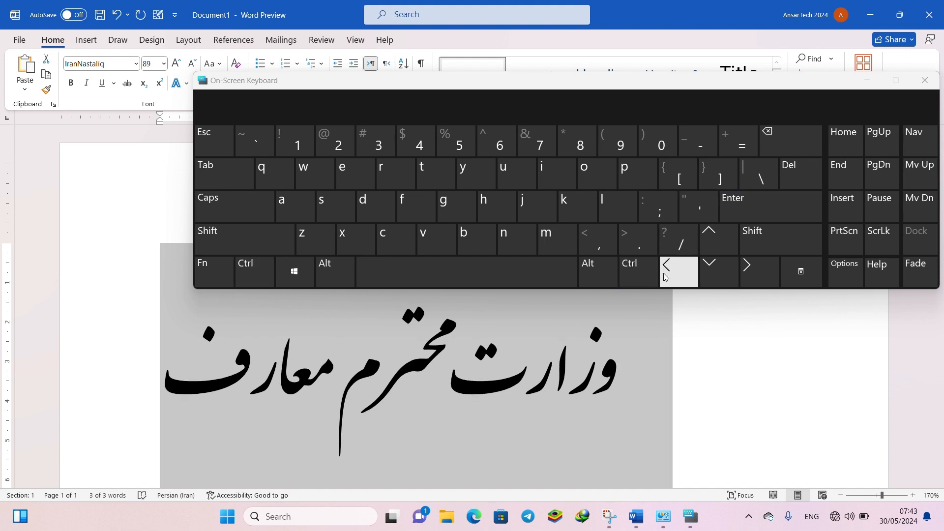
{"action": "left_click", "coordinate": [636, 267]}
{"action": "left_click", "coordinate": [718, 174]}
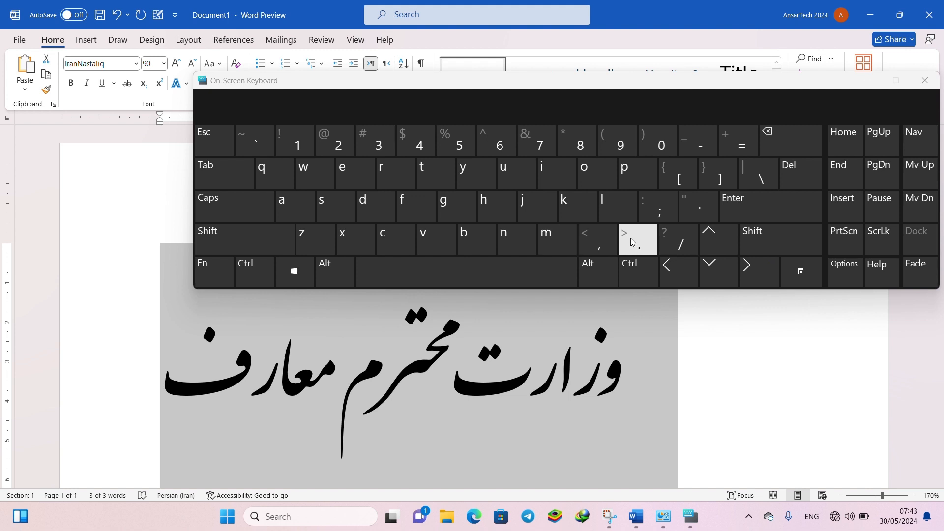
- Using the On-Screen Keyboard, enlarge the line's font size in preset increments to 110 and reduce it to 100
{"action": "left_click", "coordinate": [626, 272]}
{"action": "left_click", "coordinate": [753, 238]}
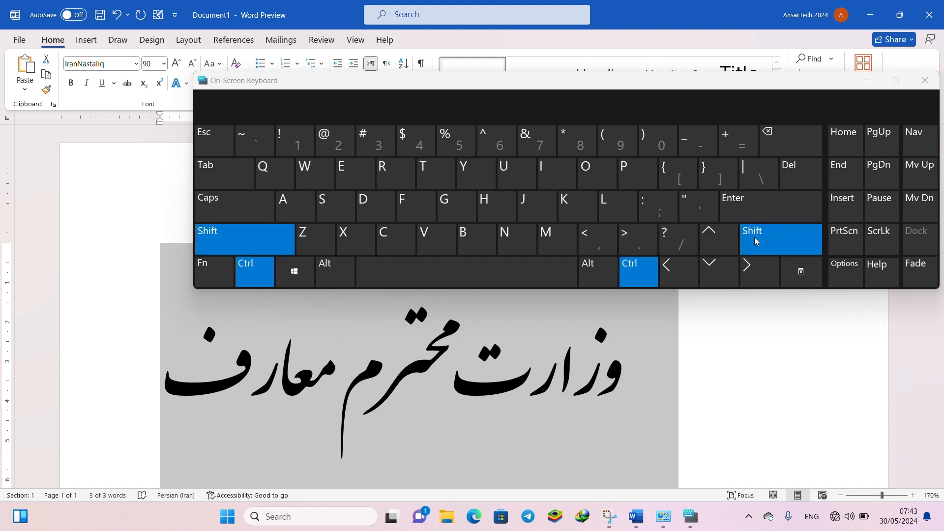
{"action": "left_click", "coordinate": [635, 246]}
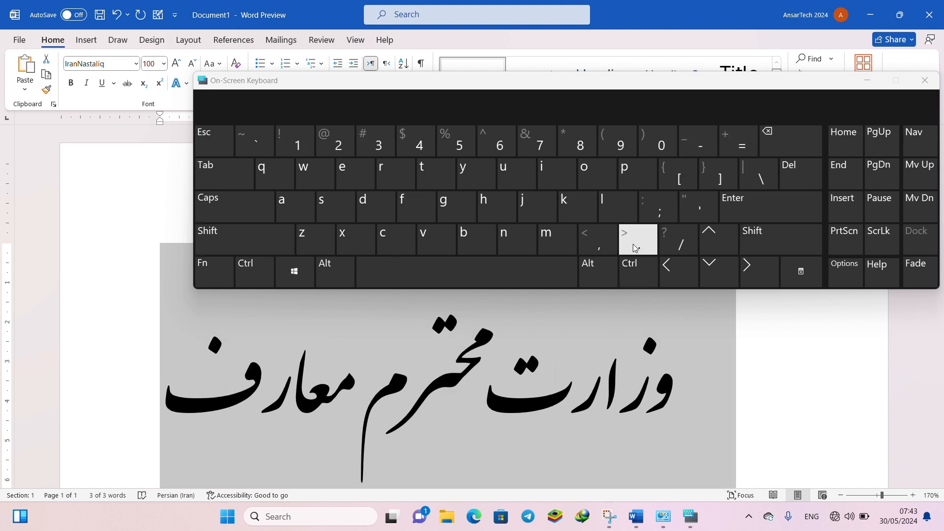
{"action": "left_click", "coordinate": [642, 266]}
{"action": "left_click", "coordinate": [760, 242]}
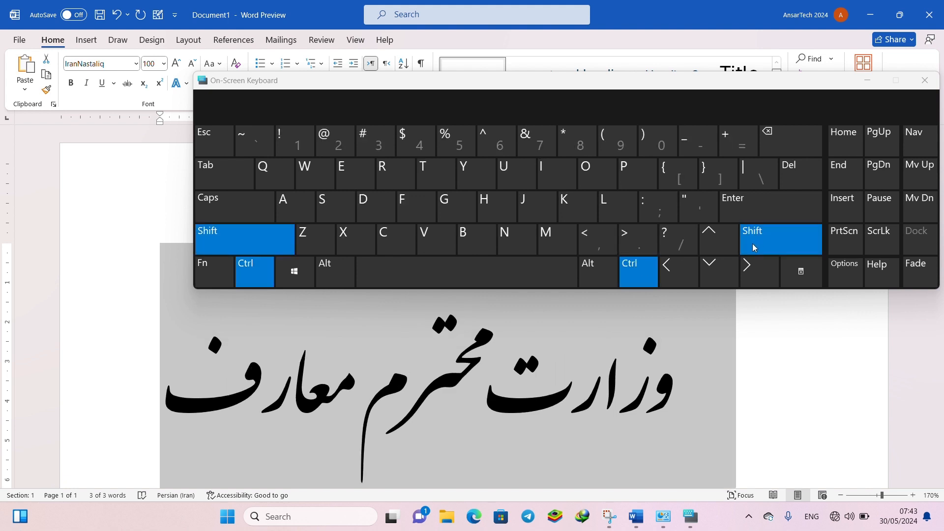
{"action": "left_click", "coordinate": [650, 246]}
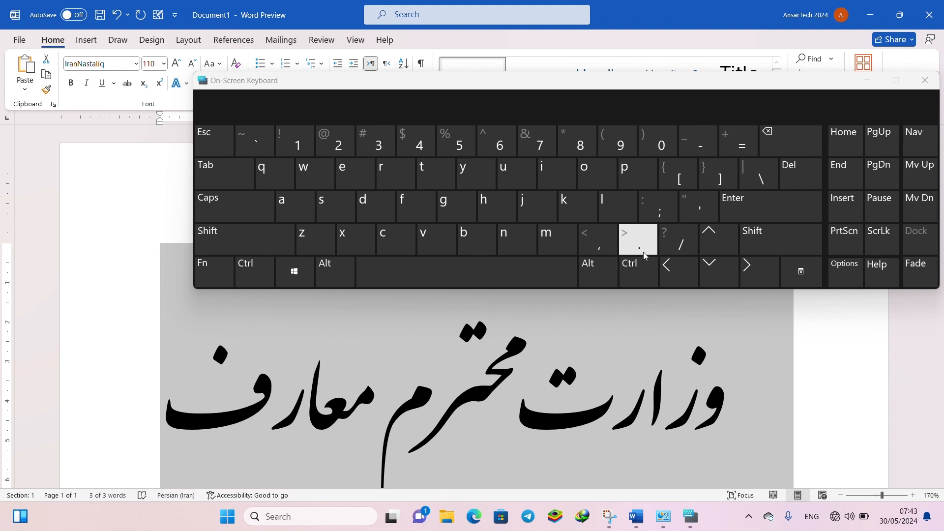
{"action": "left_click", "coordinate": [641, 267]}
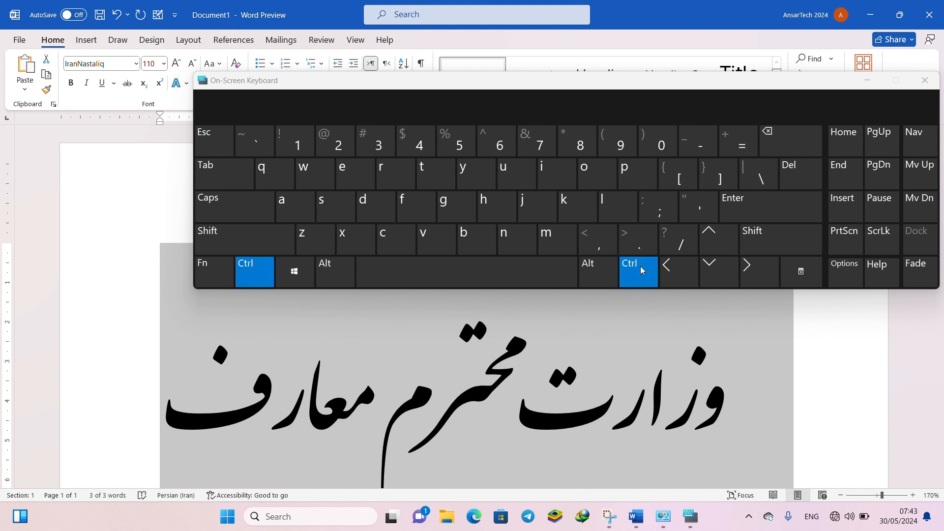
{"action": "left_click", "coordinate": [750, 241]}
{"action": "left_click", "coordinate": [597, 239]}
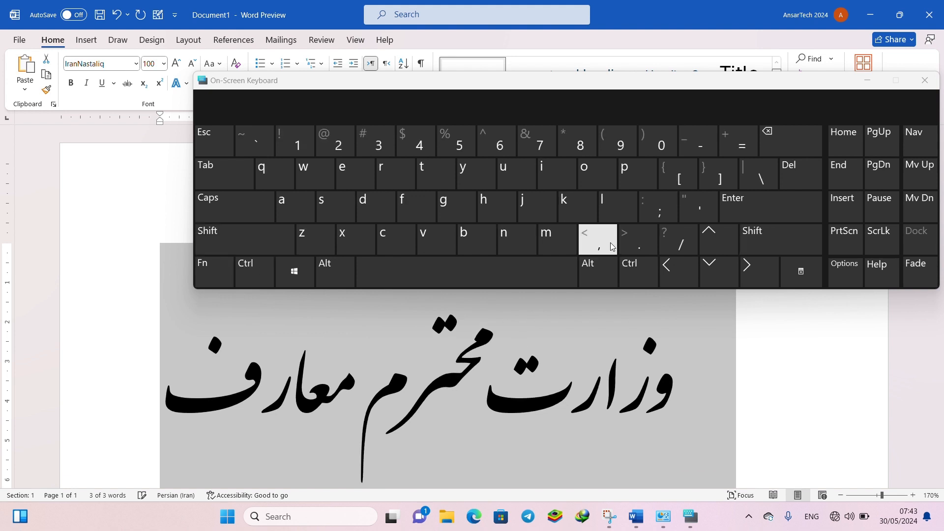
{"action": "left_click", "coordinate": [637, 272]}
{"action": "left_click", "coordinate": [718, 240]}
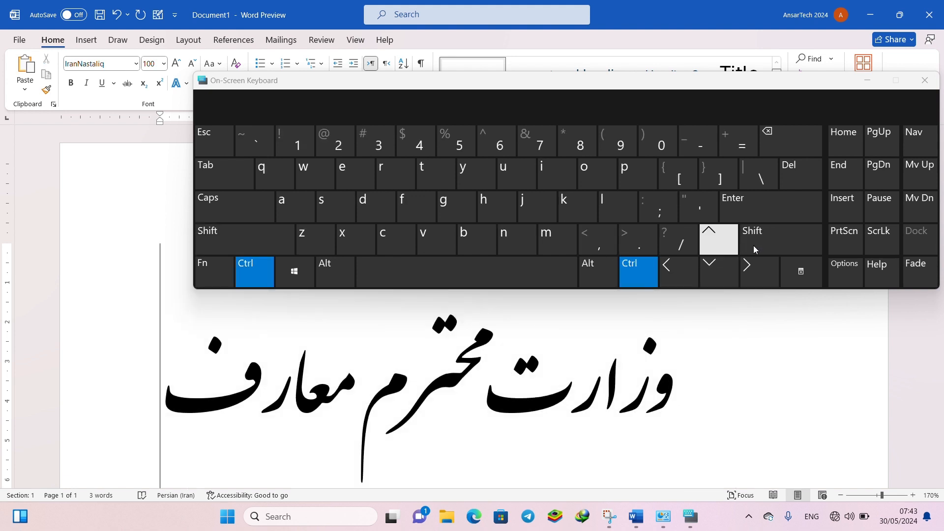
- Close the On-Screen Keyboard and reselect the whole Persian line in the document
{"action": "left_click", "coordinate": [868, 80]}
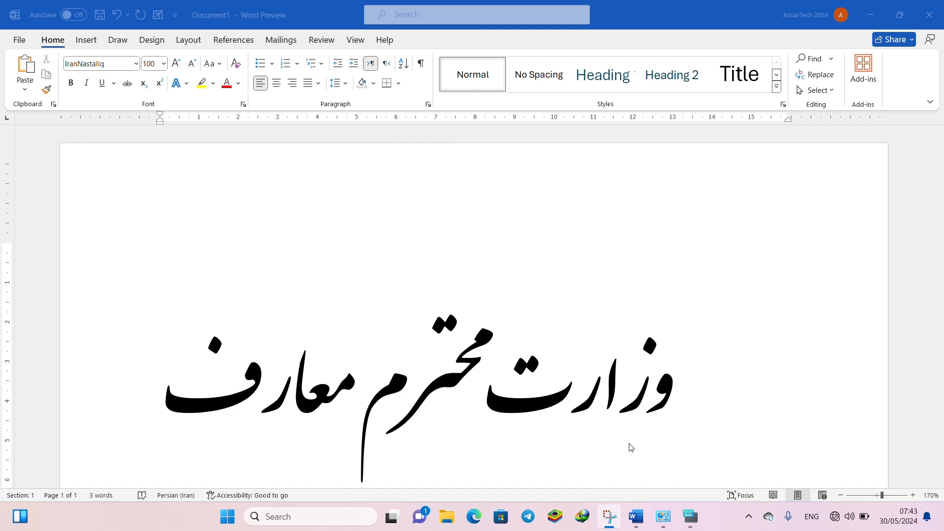
{"action": "left_click", "coordinate": [694, 515]}
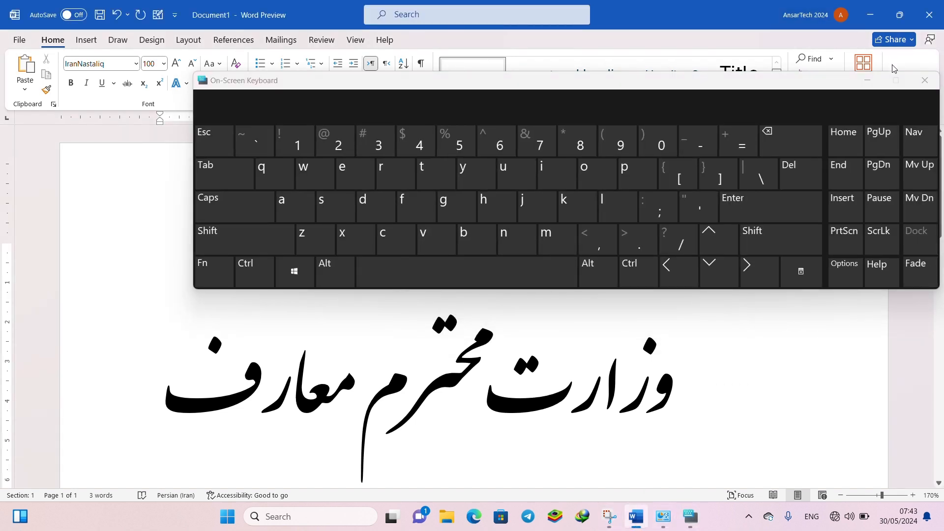
{"action": "left_click", "coordinate": [923, 81]}
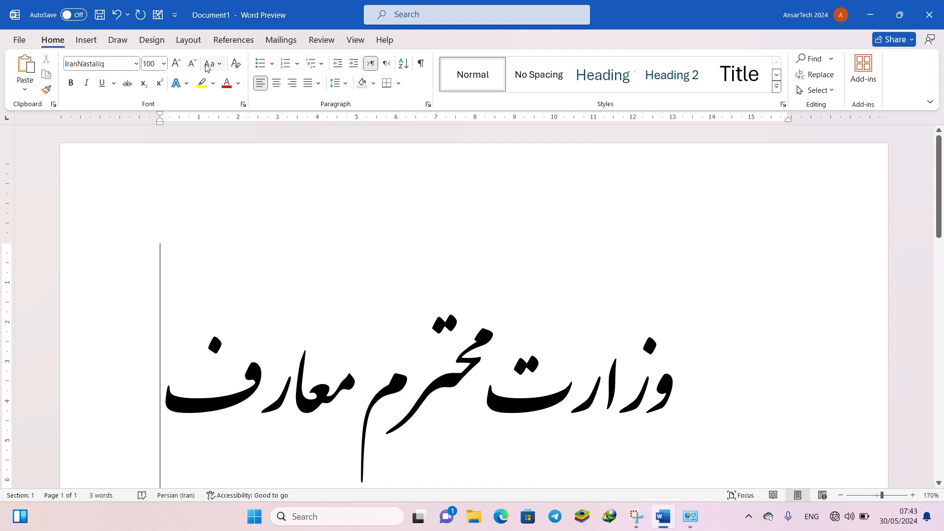
{"action": "left_click_drag", "start_coordinate": [189, 274], "coordinate": [630, 382]}
{"action": "left_click", "coordinate": [631, 382]}
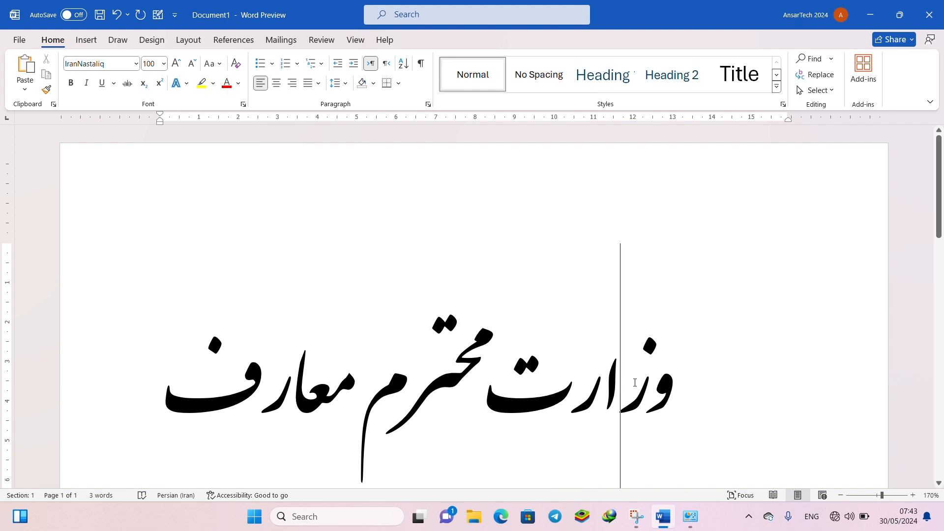
{"action": "key", "text": "ctrl+a"}
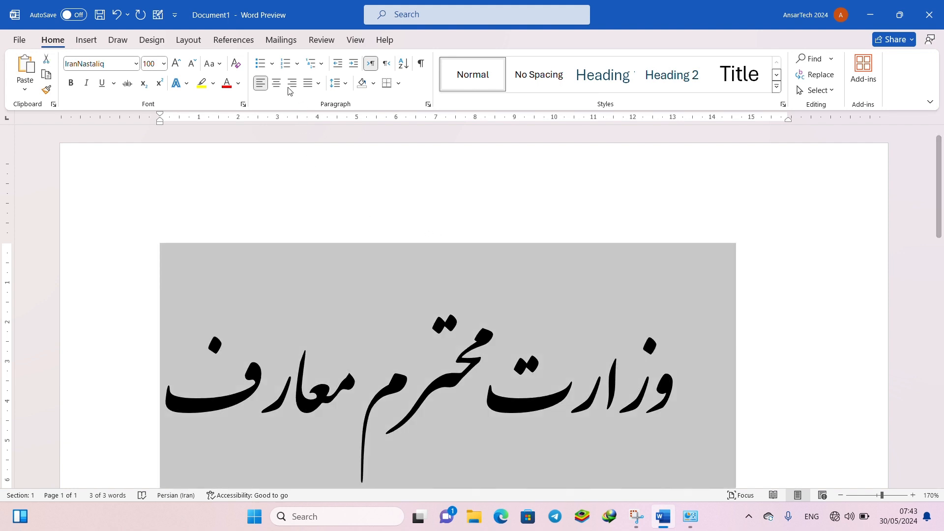
- Clear all formatting from the selected Persian line and replace it with sample English paragraphs generated by =rand()
{"action": "left_click", "coordinate": [236, 63]}
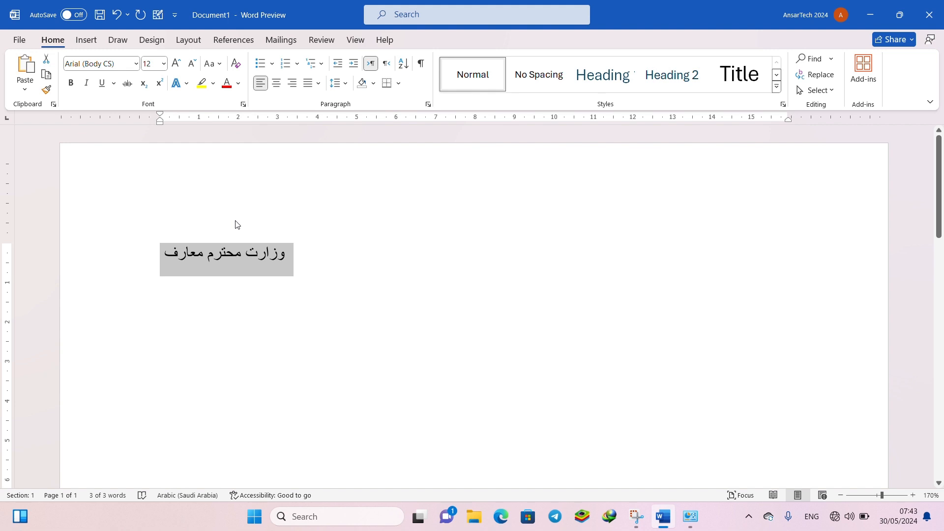
{"action": "type", "text": "=rand()"}
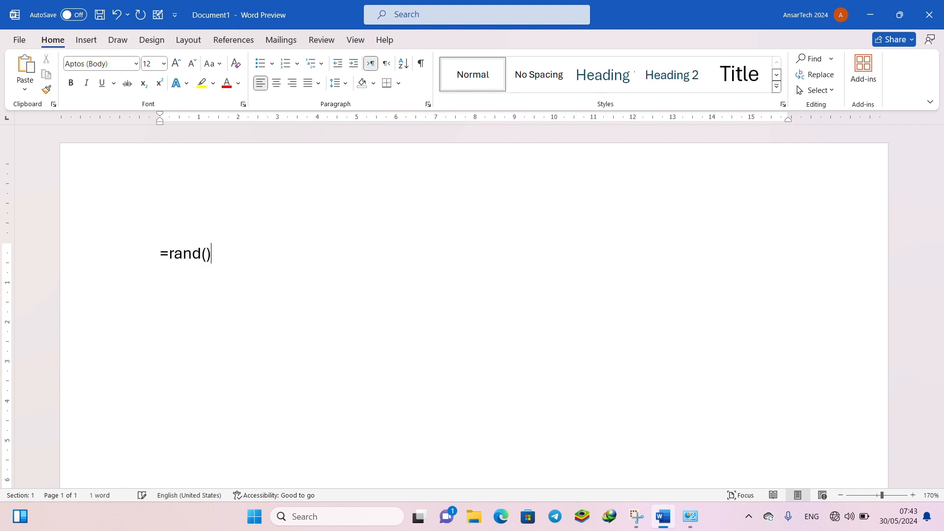
{"action": "key", "text": "Return"}
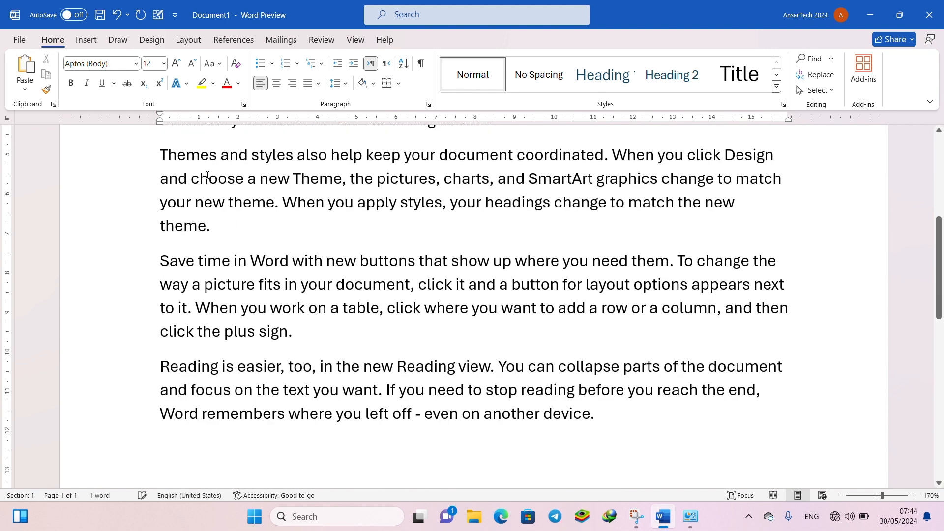
- Select all the generated sample paragraphs and enlarge their font size in preset increments to 20
{"action": "scroll", "coordinate": [207, 176], "scroll_direction": "up", "scroll_amount": 6}
{"action": "left_click", "coordinate": [135, 235]}
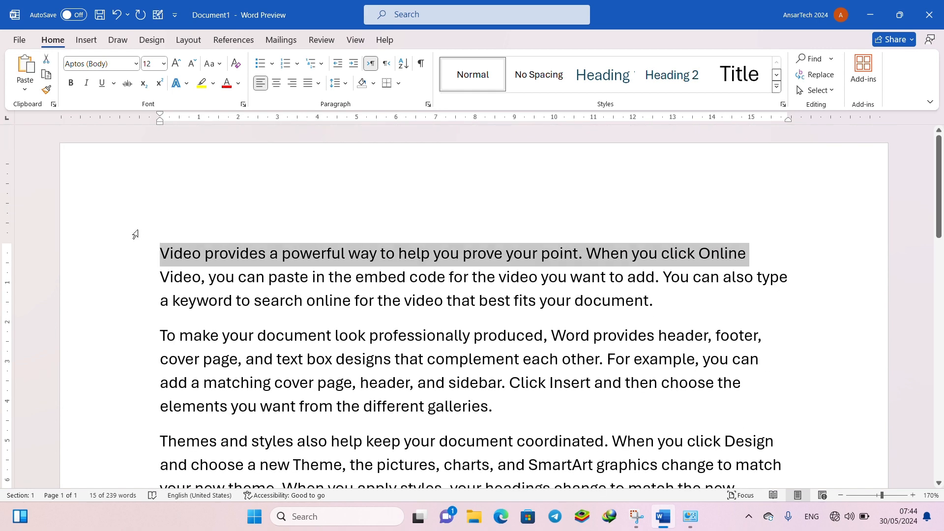
{"action": "triple_click", "coordinate": [136, 234]}
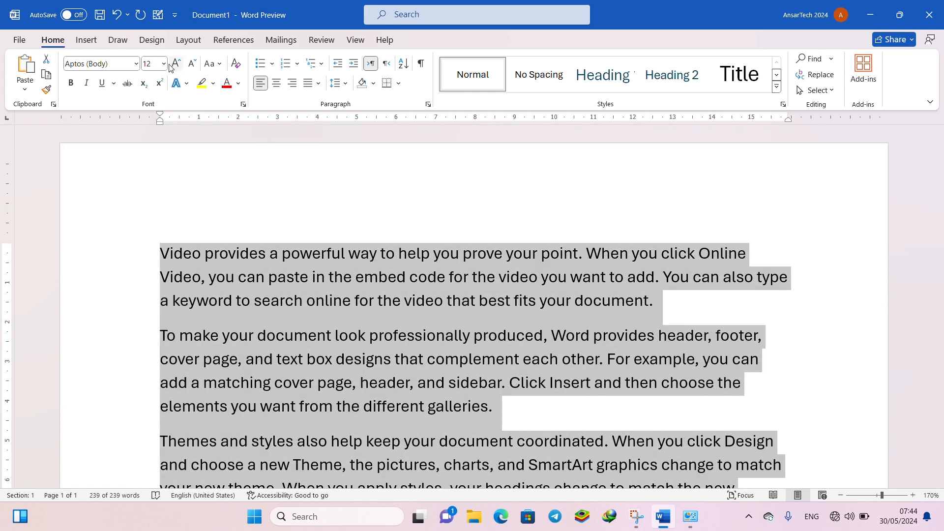
{"action": "left_click", "coordinate": [170, 66]}
{"action": "left_click", "coordinate": [171, 66]}
{"action": "left_click", "coordinate": [171, 66]}
{"action": "left_click", "coordinate": [171, 66]}
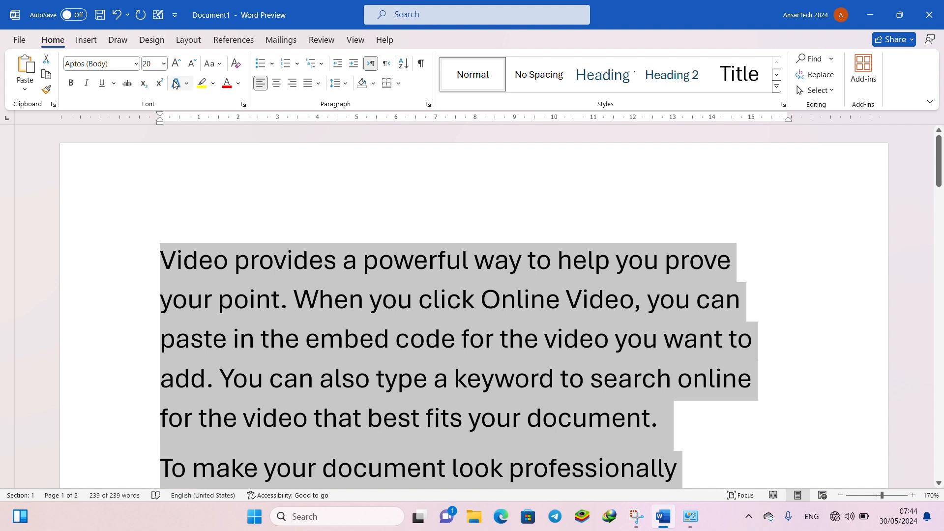
- Change the case of the selected sample text to lowercase, followed by UPPERCASE
{"action": "left_click", "coordinate": [211, 64]}
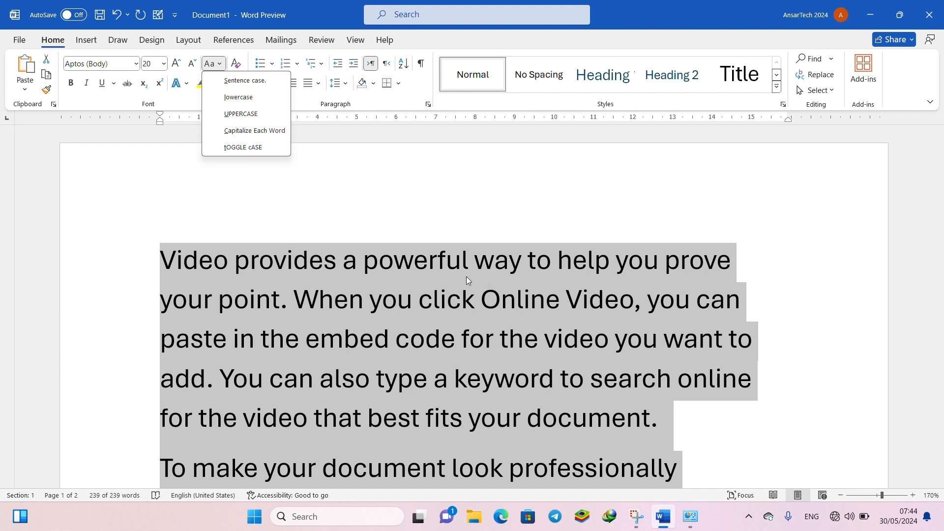
{"action": "left_click", "coordinate": [247, 106]}
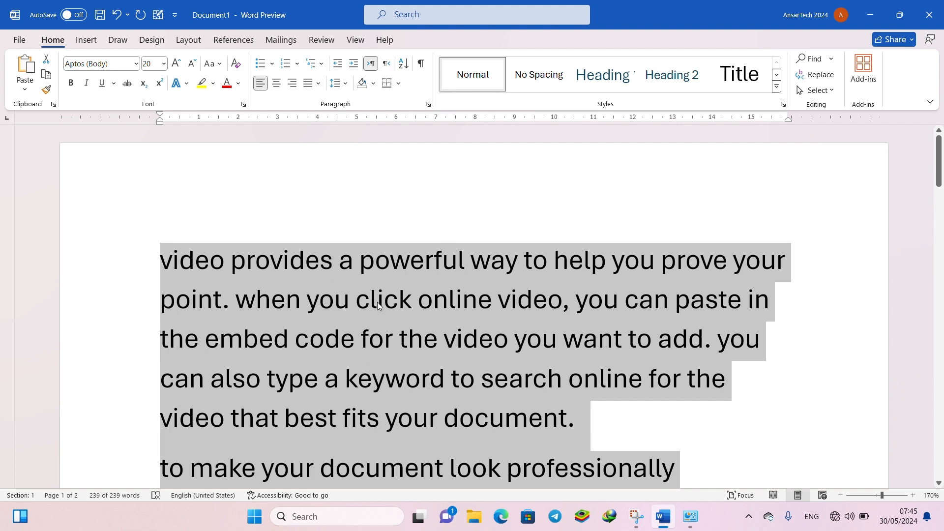
{"action": "left_click", "coordinate": [221, 64]}
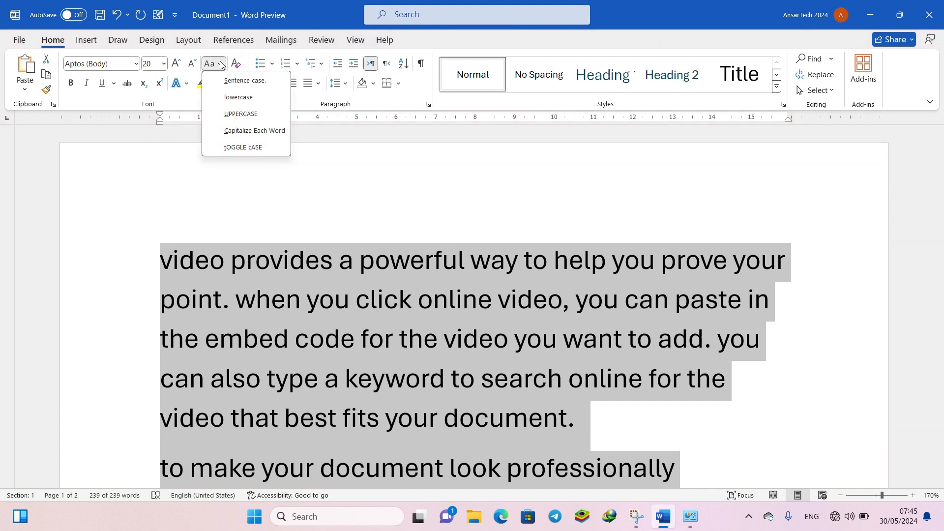
{"action": "left_click", "coordinate": [229, 114]}
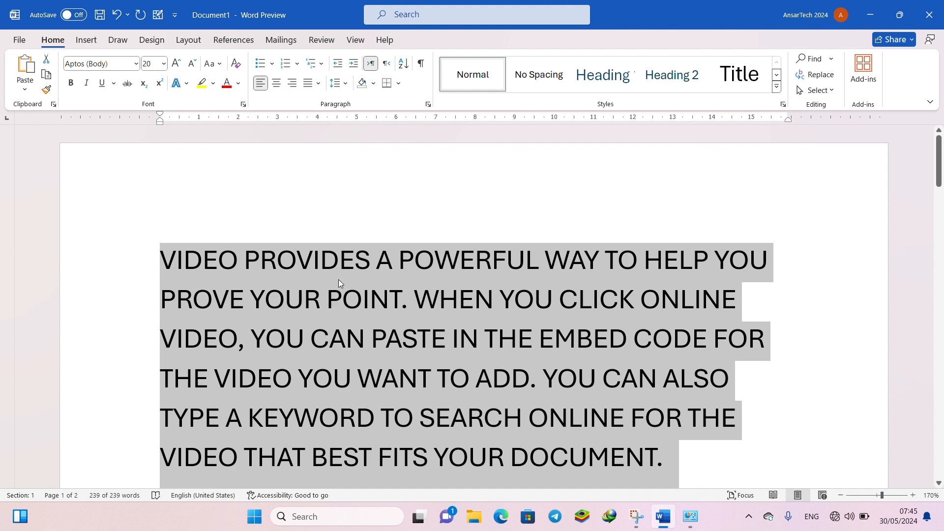
- Apply Capitalize Each Word to the sample text, followed by tOGGLE cASE, and inspect the letters of the opening words
{"action": "left_click", "coordinate": [210, 64]}
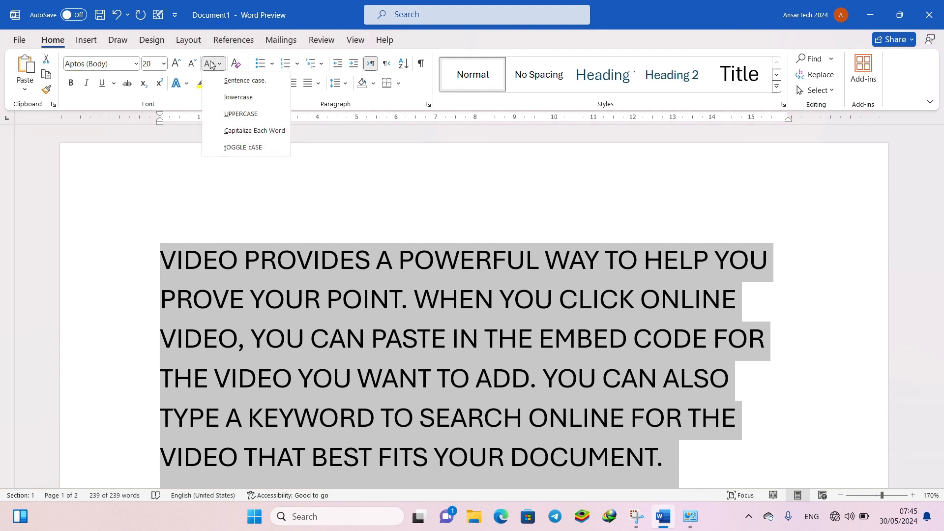
{"action": "left_click", "coordinate": [225, 133]}
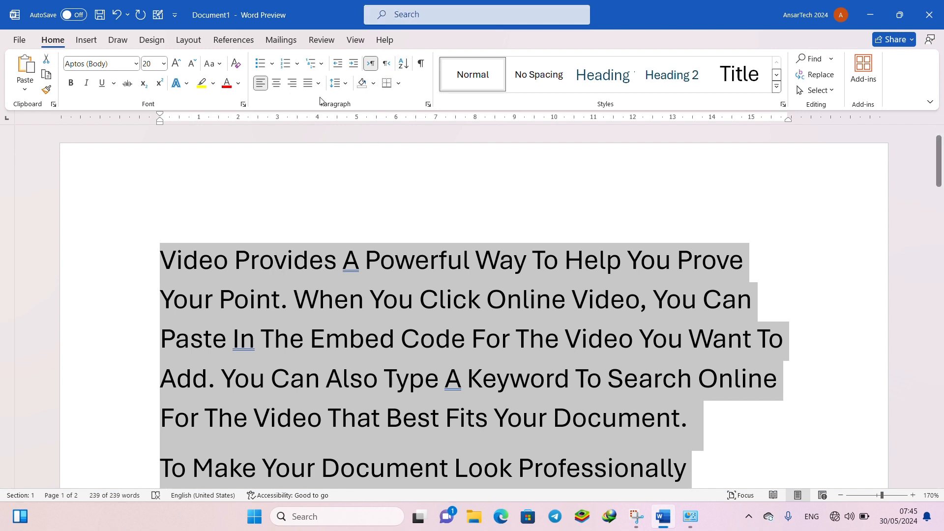
{"action": "left_click", "coordinate": [212, 63]}
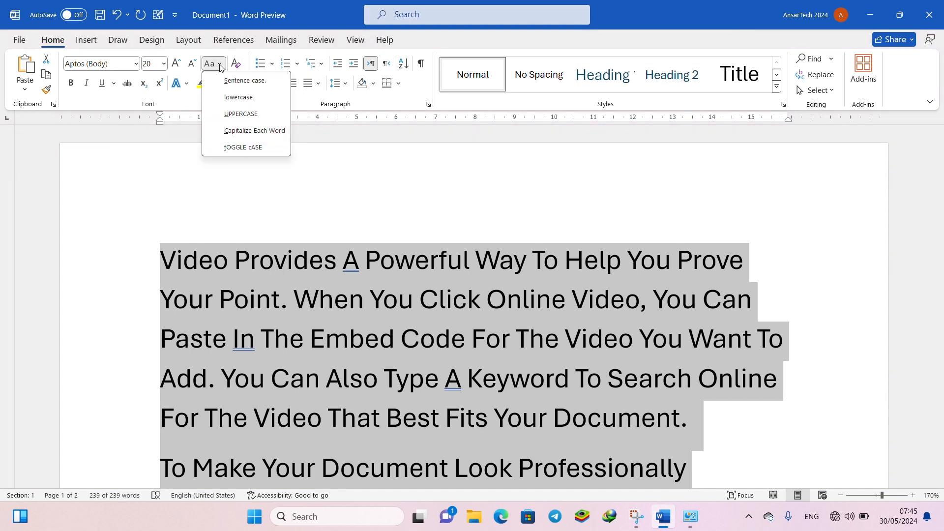
{"action": "left_click", "coordinate": [228, 147]}
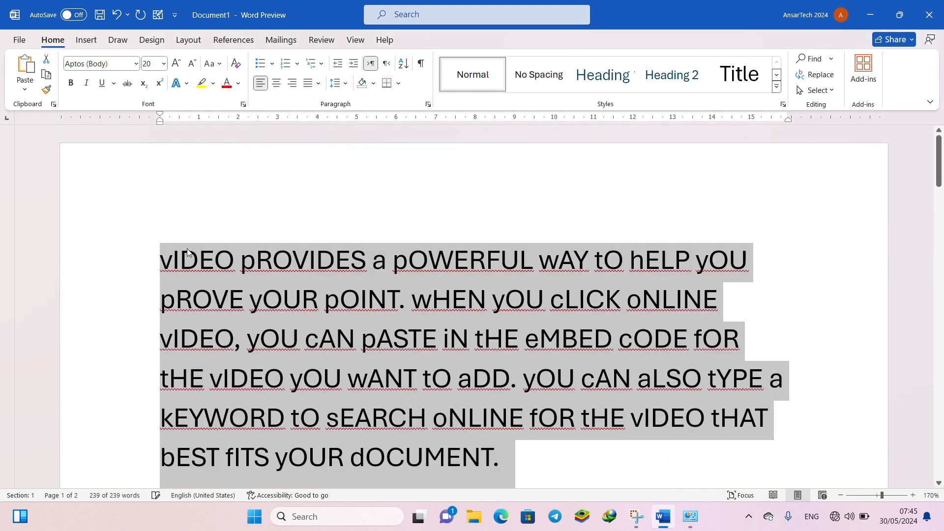
{"action": "left_click", "coordinate": [171, 263]}
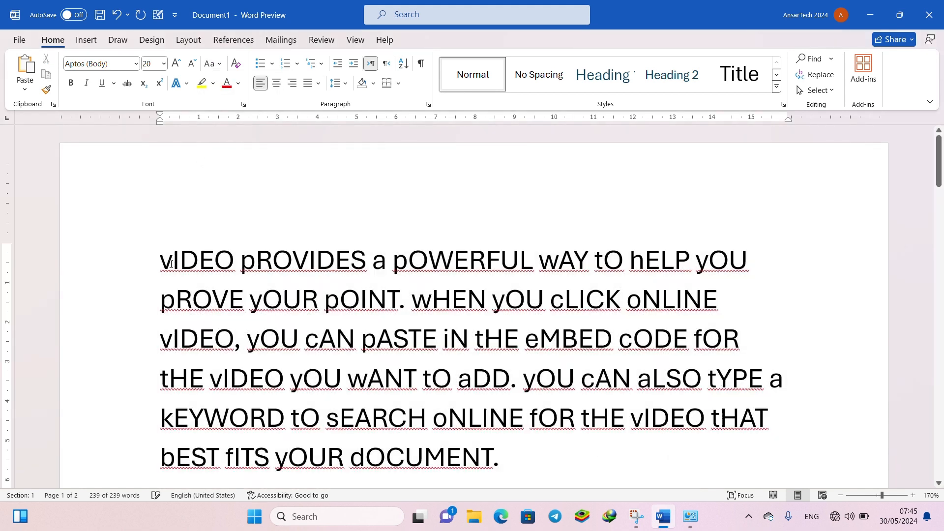
{"action": "left_click_drag", "start_coordinate": [172, 269], "coordinate": [370, 274]}
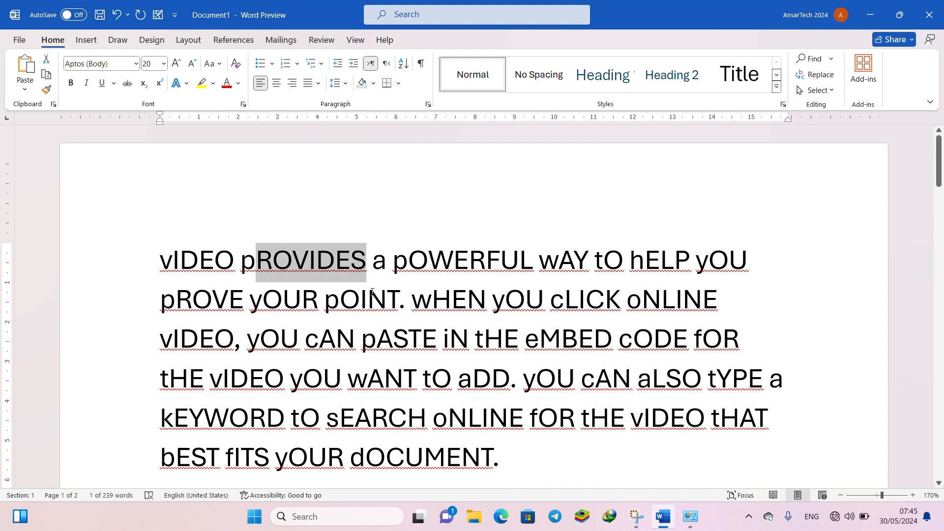
{"action": "left_click", "coordinate": [309, 268]}
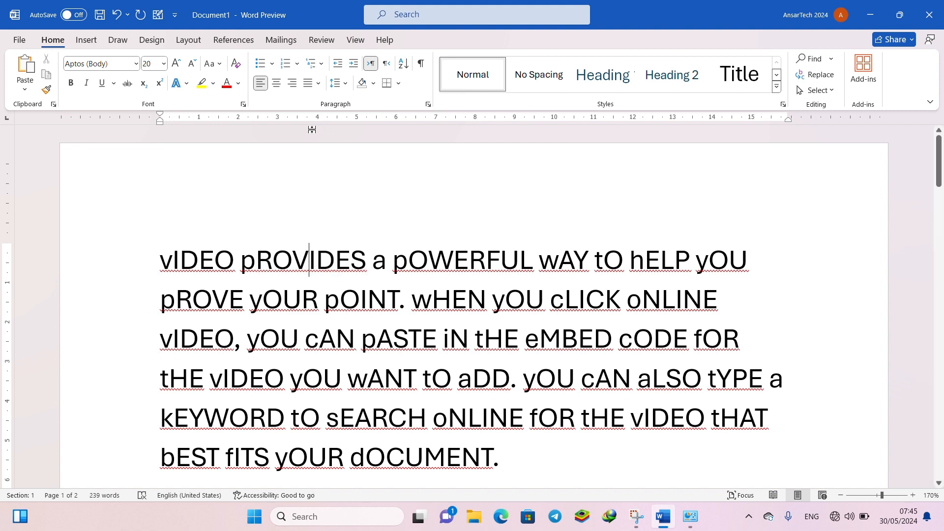
- Change the case of the whole document's text to Sentence case and deselect it
{"action": "key", "text": "ctrl+a"}
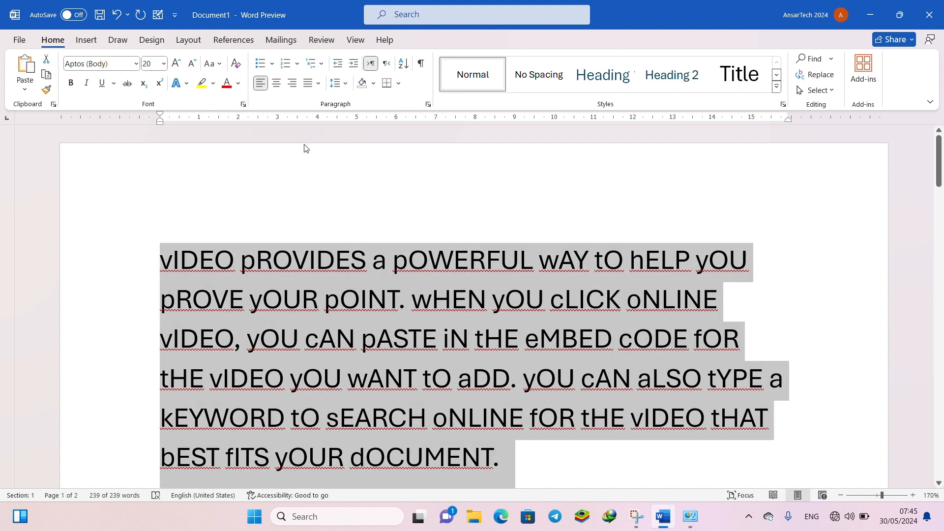
{"action": "left_click", "coordinate": [211, 64]}
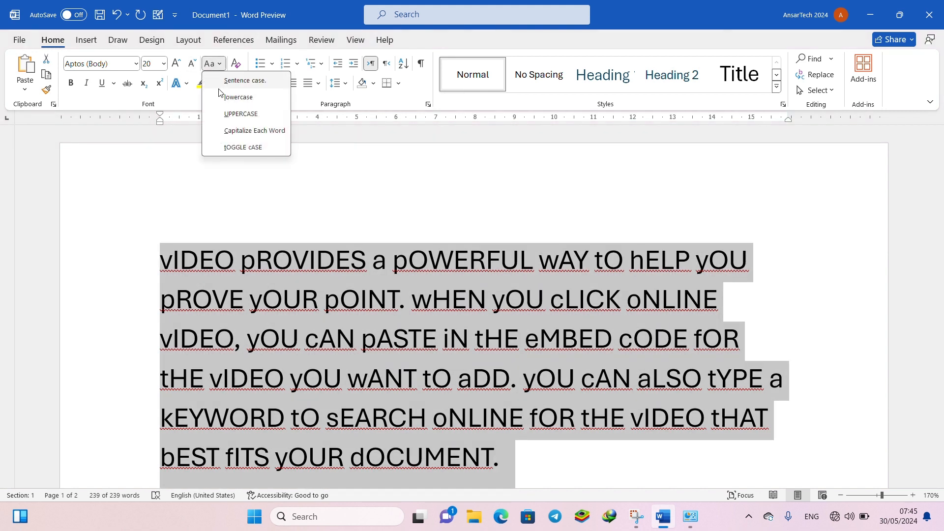
{"action": "left_click", "coordinate": [227, 81]}
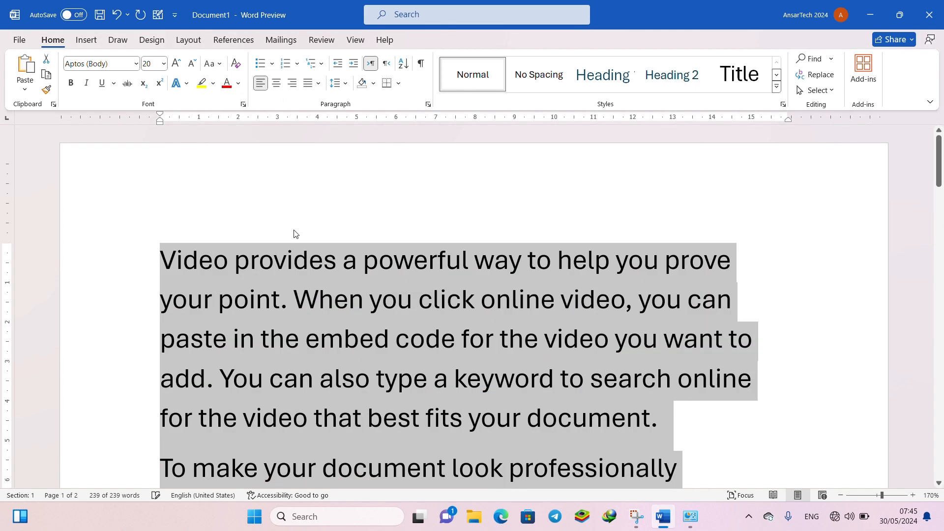
{"action": "left_click", "coordinate": [295, 234]}
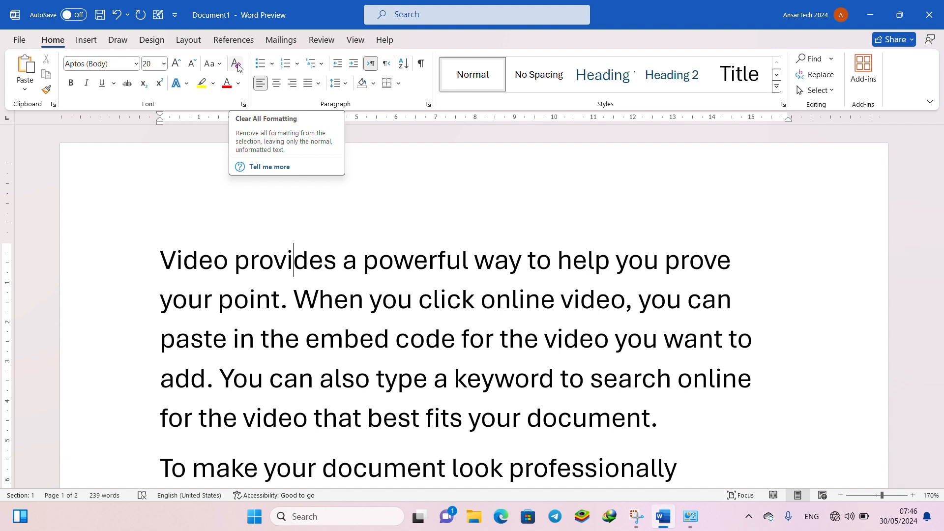
- Enlarge the opening text from "Video provides" through "paste in the" to size 24 and colour it red
{"action": "left_click", "coordinate": [198, 248]}
{"action": "left_click_drag", "start_coordinate": [160, 244], "coordinate": [306, 345]}
{"action": "left_click", "coordinate": [176, 63]}
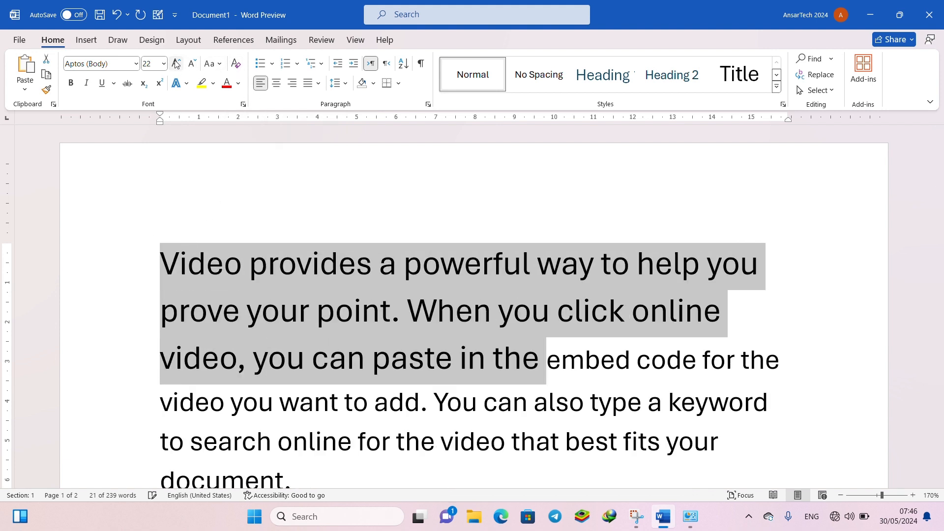
{"action": "left_click", "coordinate": [227, 83]}
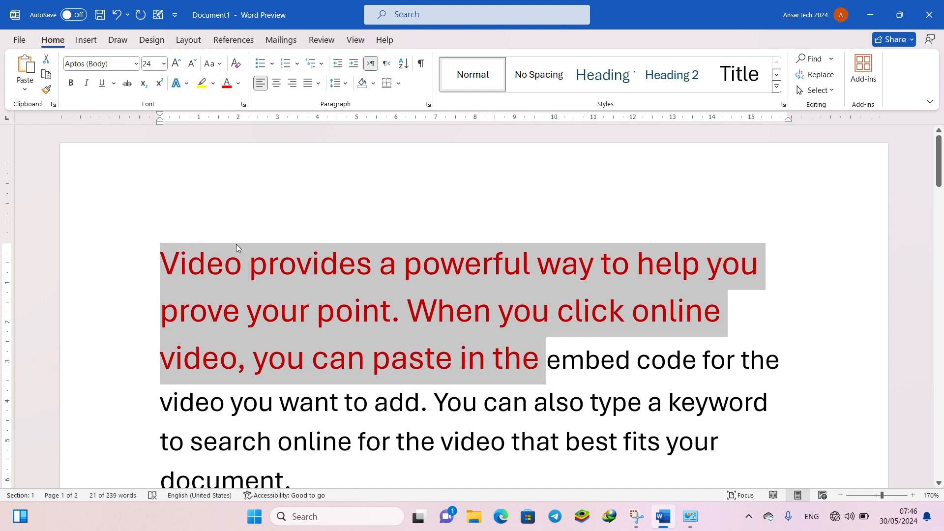
{"action": "left_click", "coordinate": [253, 260]}
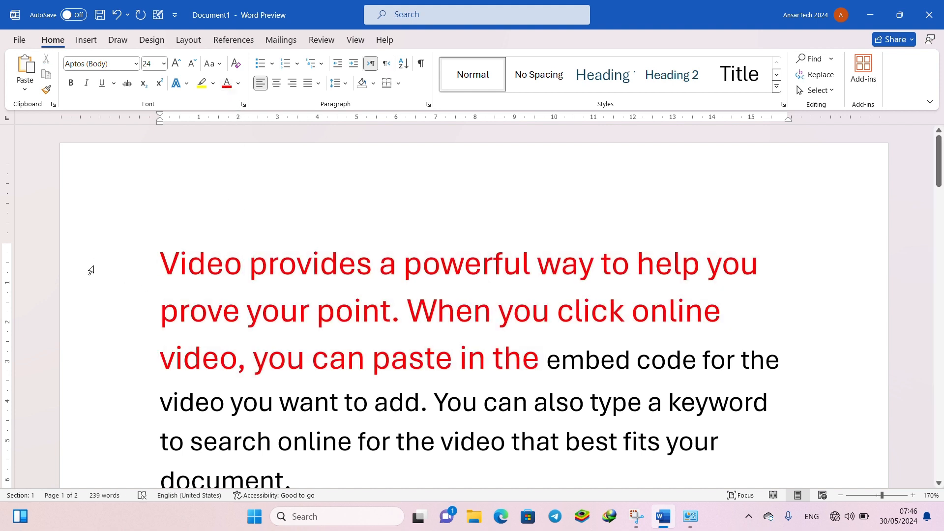
- Select the entire document and clear all of its formatting
{"action": "left_click_drag", "start_coordinate": [89, 269], "coordinate": [90, 364]}
{"action": "key", "text": "ctrl+a"}
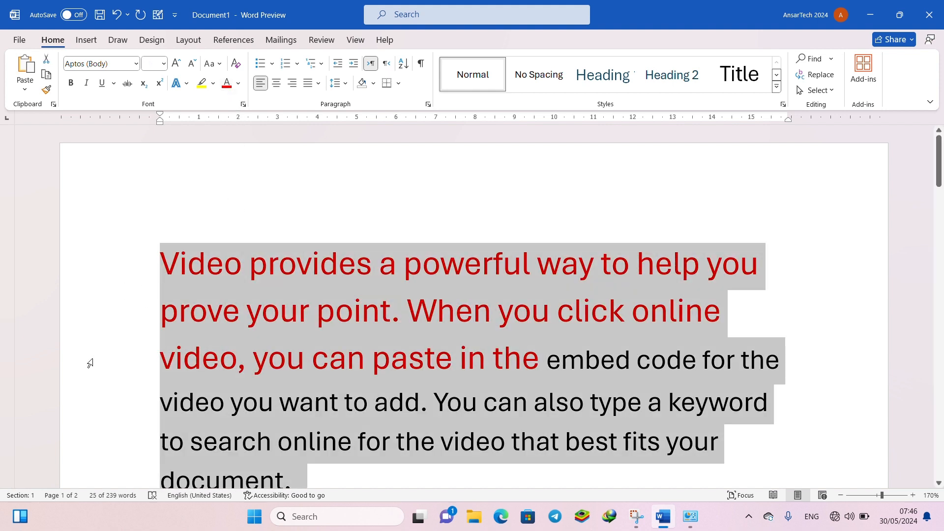
{"action": "left_click", "coordinate": [237, 71]}
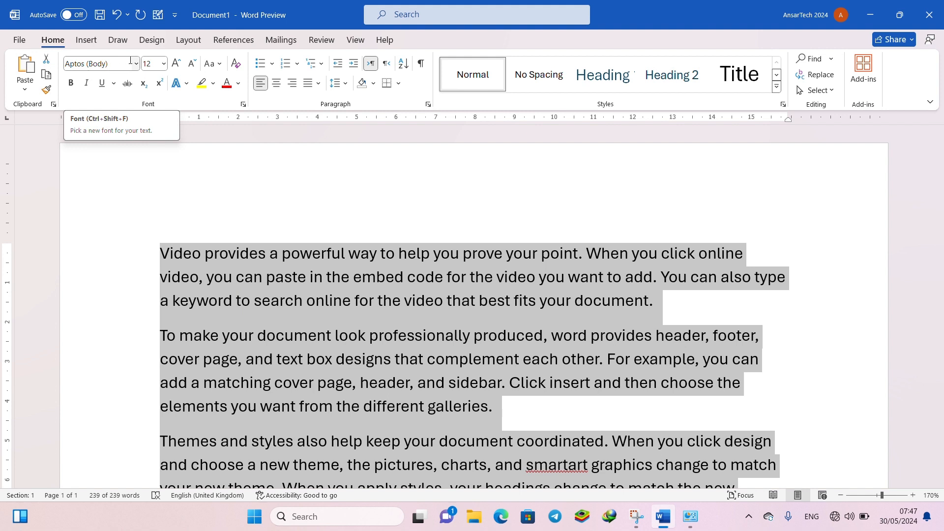
- Open the detailed font settings for the selected text and set the Latin font style to Italic
{"action": "left_click", "coordinate": [241, 104]}
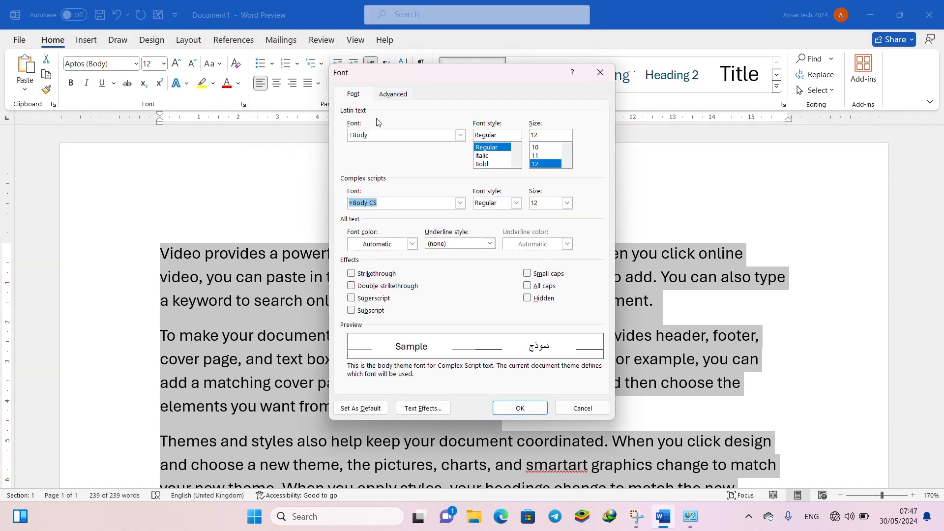
{"action": "left_click", "coordinate": [409, 137]}
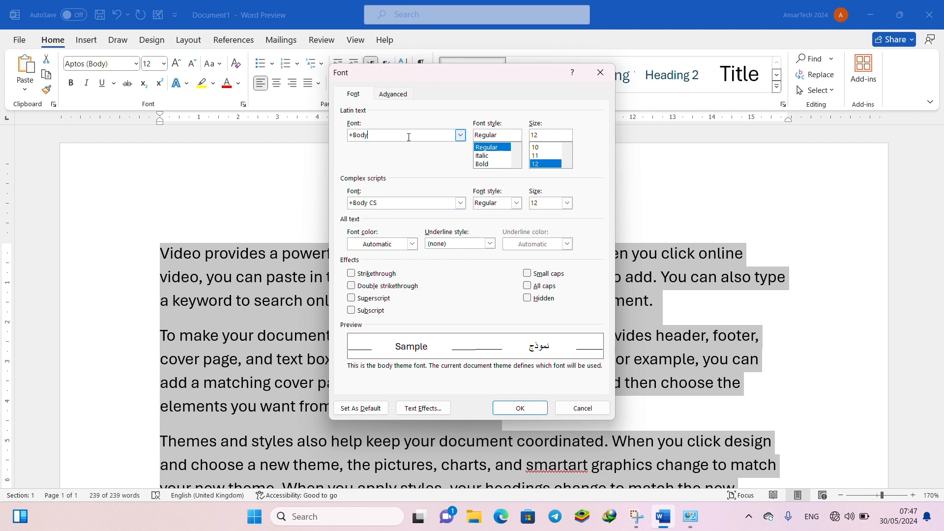
{"action": "left_click", "coordinate": [460, 136]}
{"action": "left_click", "coordinate": [459, 139]}
{"action": "left_click", "coordinate": [495, 149]}
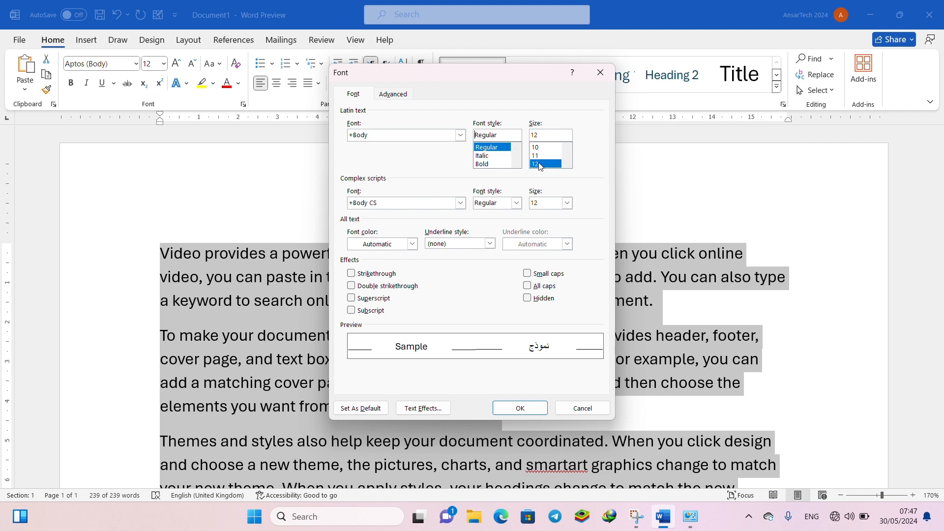
{"action": "left_click", "coordinate": [496, 155]}
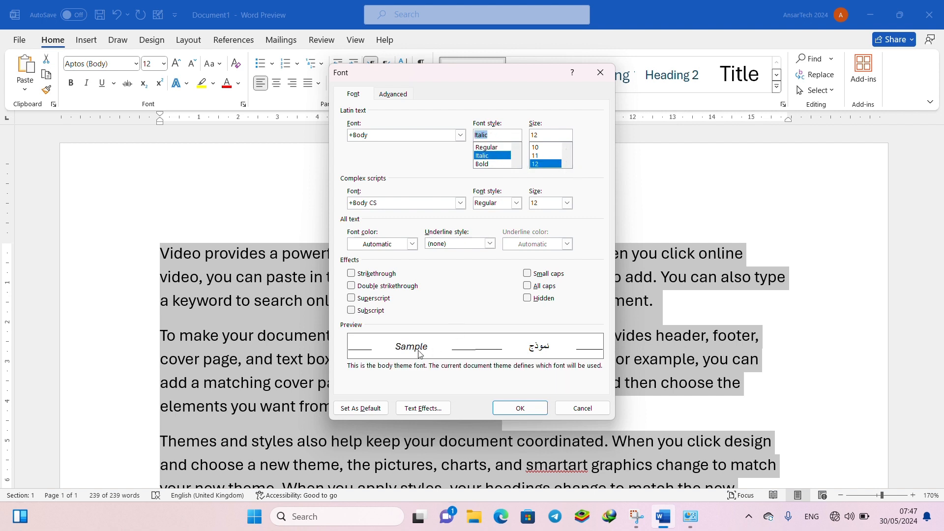
- Try Latin text size 22 in the font settings, then set the size to 18
{"action": "left_click", "coordinate": [542, 164]}
{"action": "scroll", "coordinate": [545, 162], "scroll_direction": "down", "scroll_amount": 1}
{"action": "scroll", "coordinate": [545, 164], "scroll_direction": "down", "scroll_amount": 1}
{"action": "left_click", "coordinate": [545, 164]}
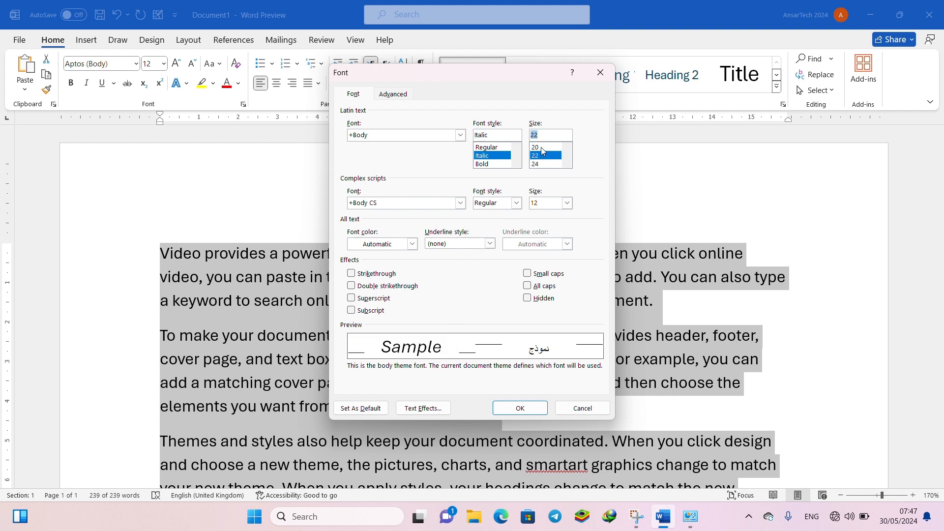
{"action": "scroll", "coordinate": [543, 158], "scroll_direction": "up", "scroll_amount": 1}
{"action": "left_click", "coordinate": [544, 164]}
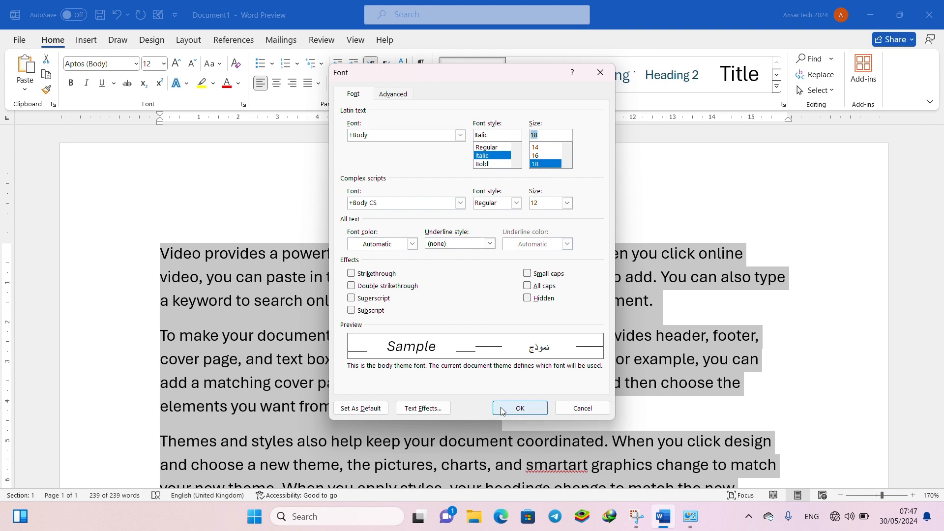
- Set the chosen Latin and complex-script font settings as the default for this document only, and deselect the text
{"action": "left_click", "coordinate": [358, 409]}
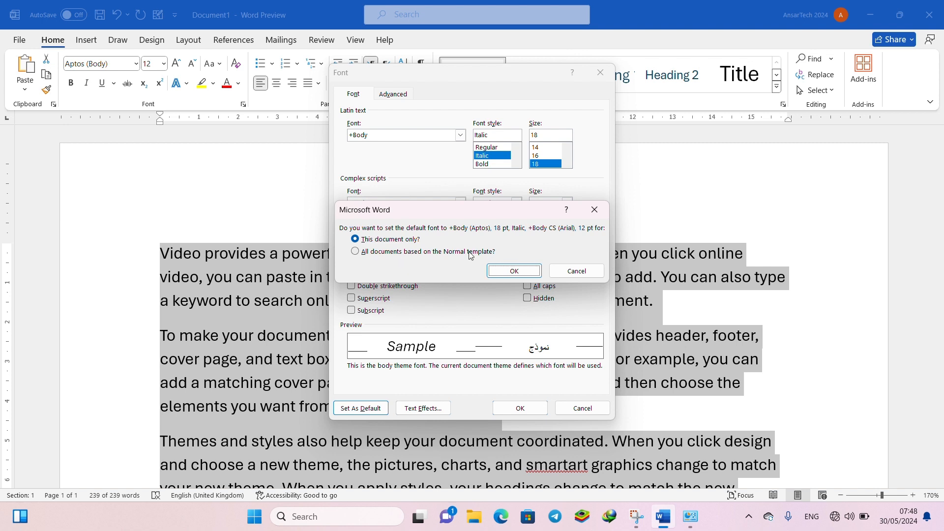
{"action": "left_click", "coordinate": [509, 269]}
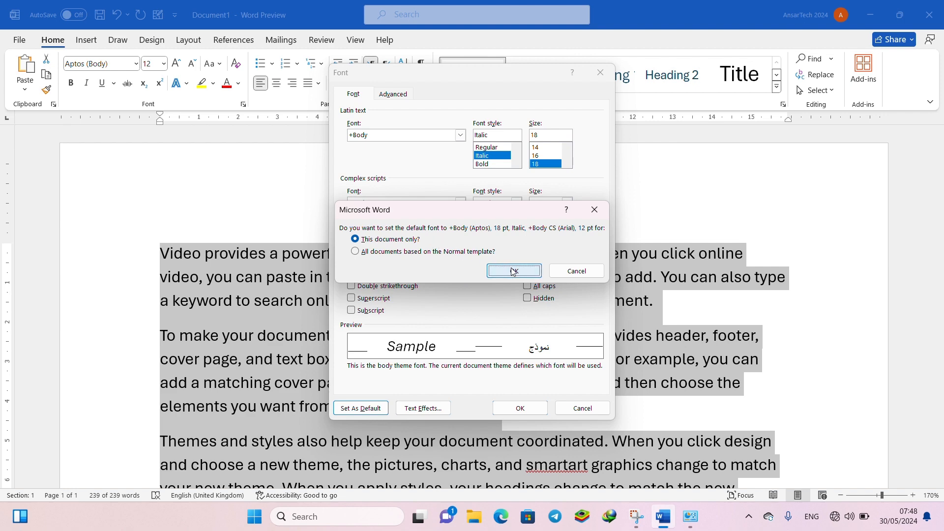
{"action": "left_click", "coordinate": [394, 278]}
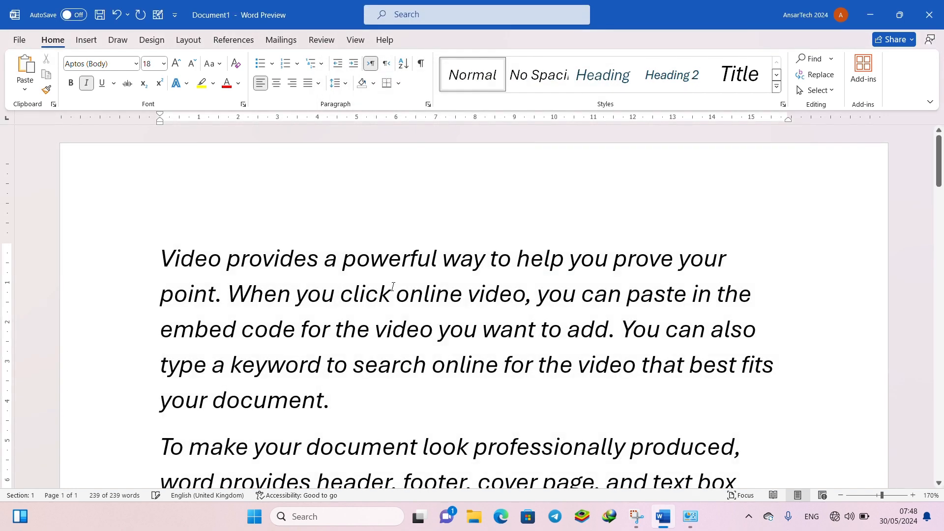
- Select the entire document and color its text dark red
{"action": "key", "text": "ctrl+a"}
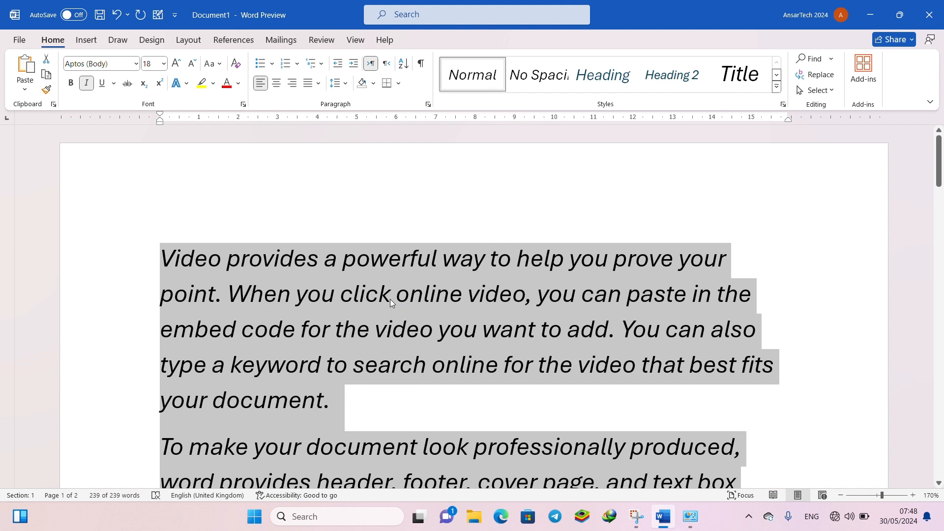
{"action": "left_click", "coordinate": [239, 83]}
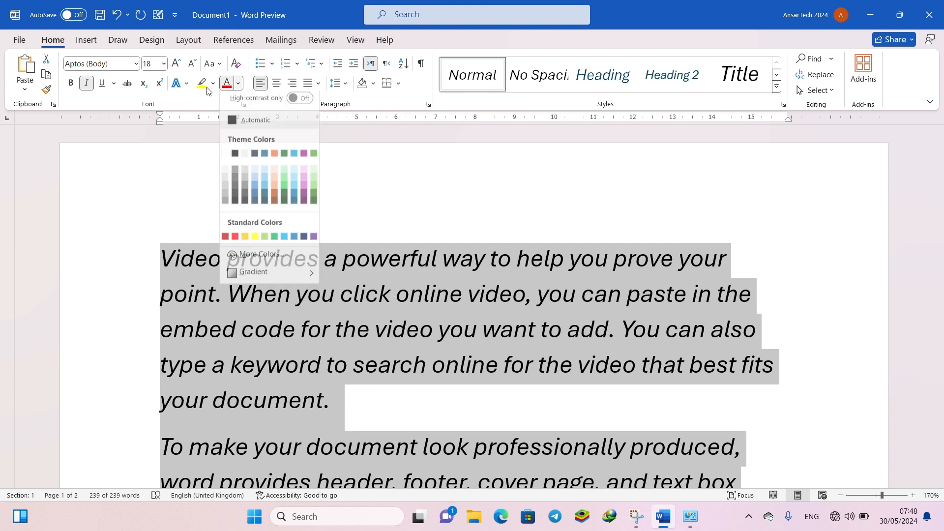
{"action": "left_click", "coordinate": [227, 83]}
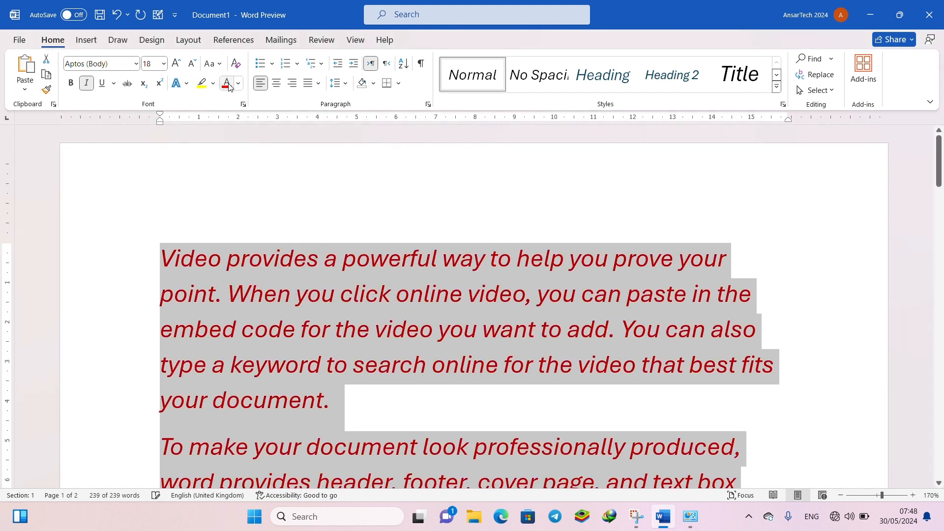
- Enlarge all of the selected text to font size 80
{"action": "left_click", "coordinate": [166, 64]}
{"action": "left_click", "coordinate": [175, 64]}
{"action": "left_click", "coordinate": [176, 65]}
{"action": "left_click", "coordinate": [175, 64]}
{"action": "left_click", "coordinate": [176, 64]}
{"action": "left_click", "coordinate": [175, 65]}
{"action": "left_click", "coordinate": [175, 64]}
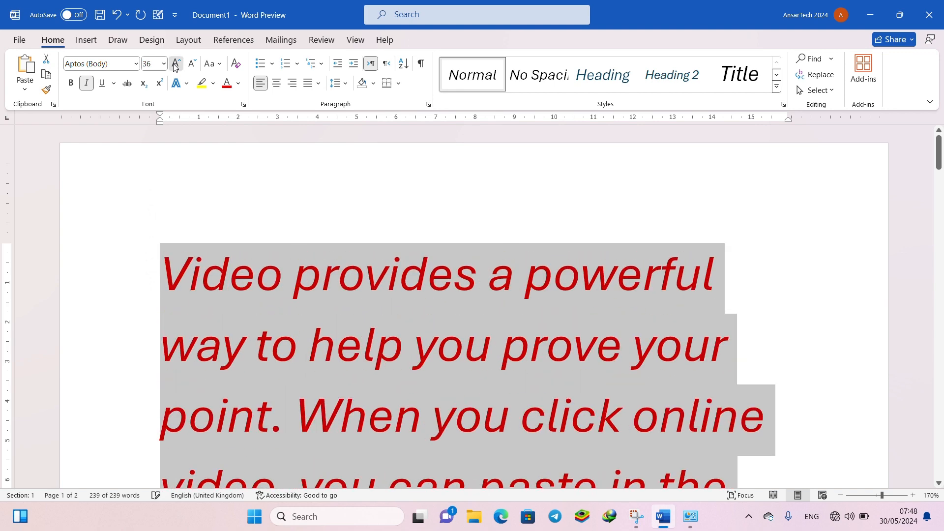
{"action": "left_click", "coordinate": [175, 64]}
{"action": "double_click", "coordinate": [176, 64]}
- Apply the black text effect with a purple shadow to all the text, and clear all formatting again
{"action": "left_click", "coordinate": [176, 83]}
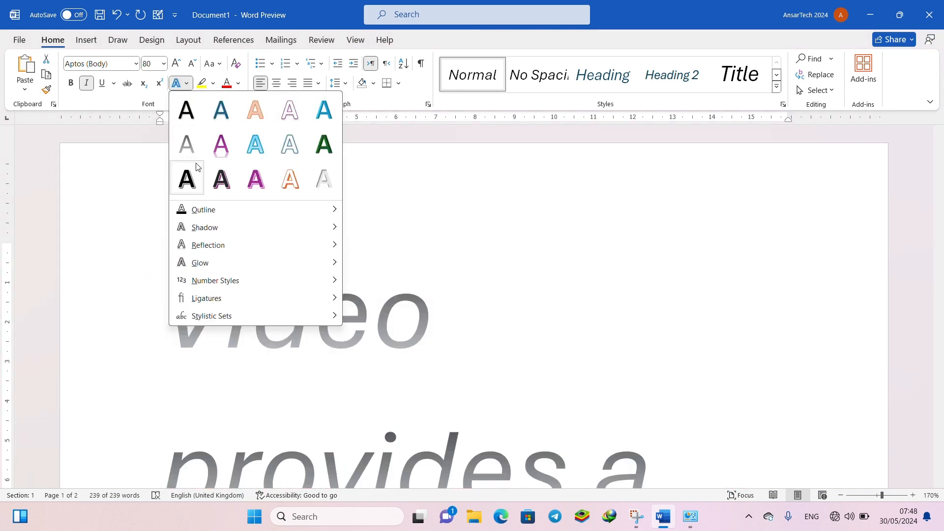
{"action": "left_click", "coordinate": [220, 178]}
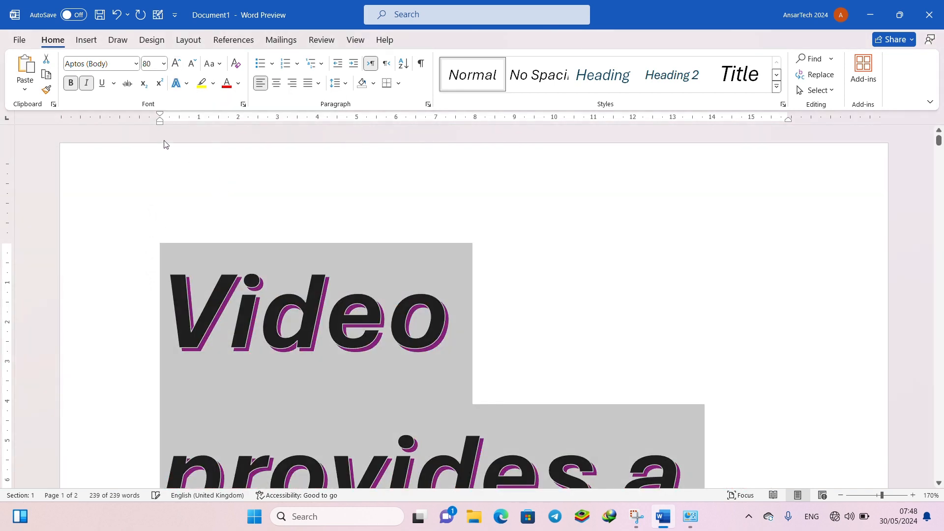
{"action": "left_click", "coordinate": [235, 64]}
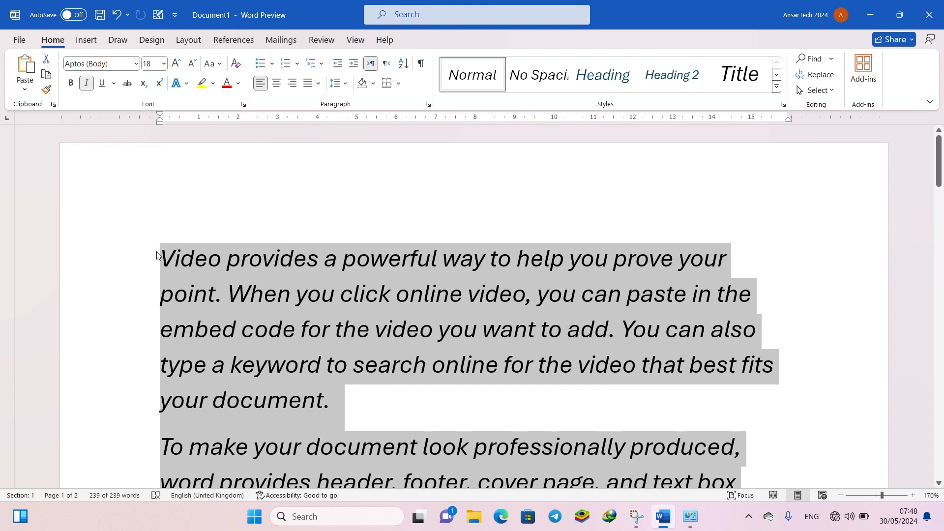
- Open the detailed font settings for the selected text and set the Latin text to size 12 with Regular style
{"action": "left_click", "coordinate": [243, 104]}
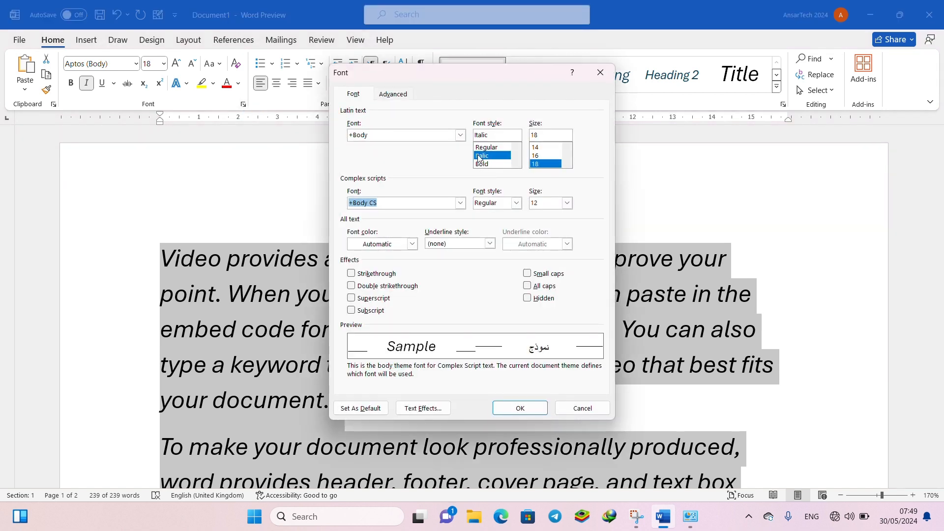
{"action": "scroll", "coordinate": [546, 158], "scroll_direction": "up", "scroll_amount": 1}
{"action": "left_click", "coordinate": [539, 163]}
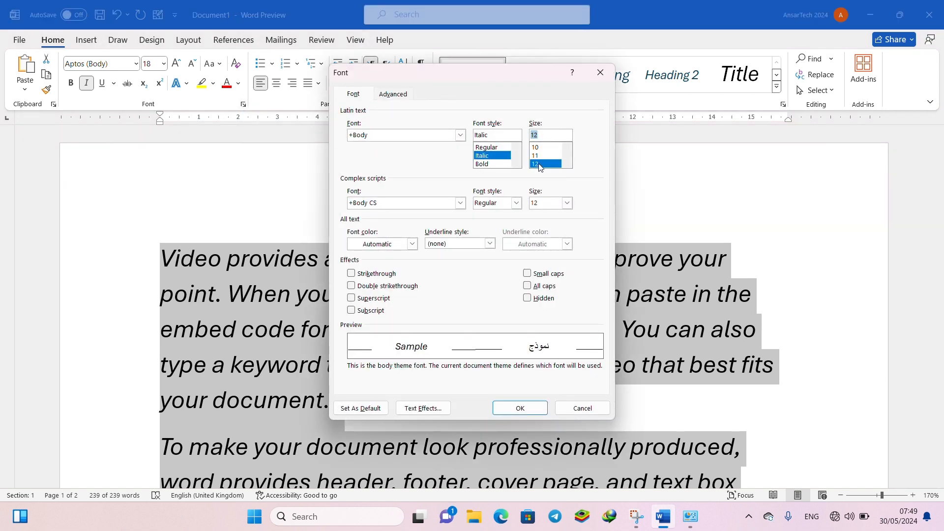
{"action": "left_click", "coordinate": [501, 147]}
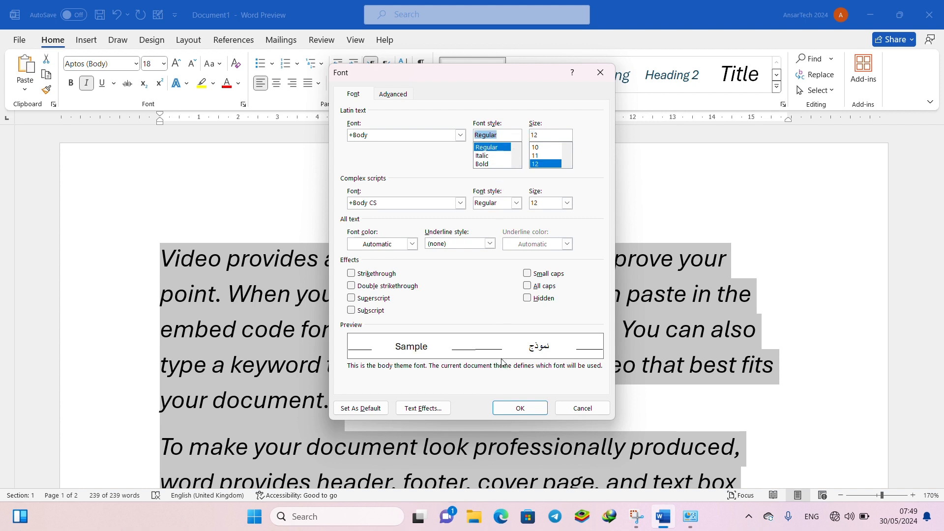
- Set the chosen font settings as the default font and deselect the text
{"action": "left_click", "coordinate": [361, 408]}
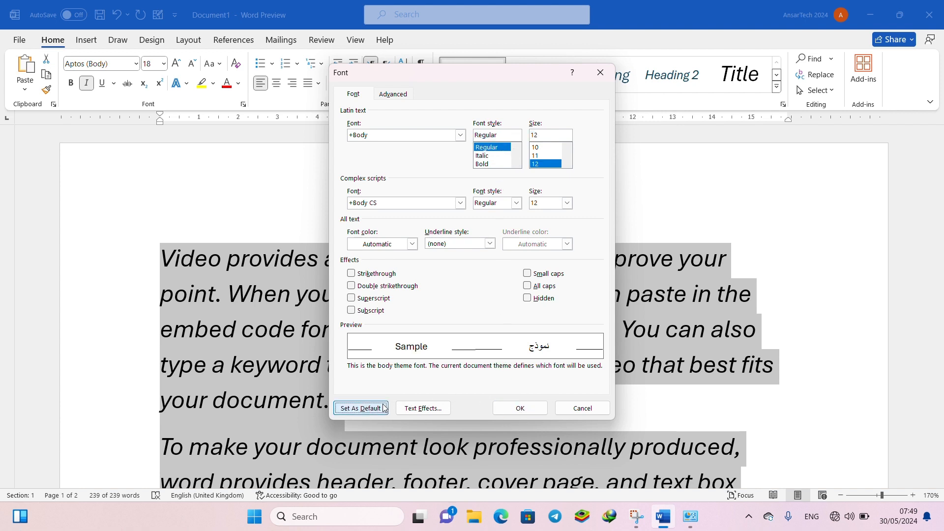
{"action": "left_click", "coordinate": [497, 272]}
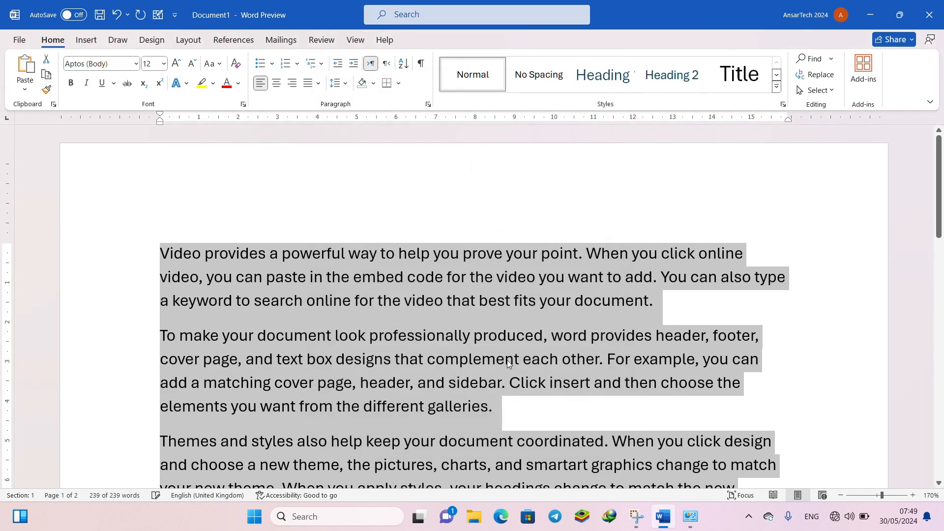
{"action": "left_click", "coordinate": [416, 285]}
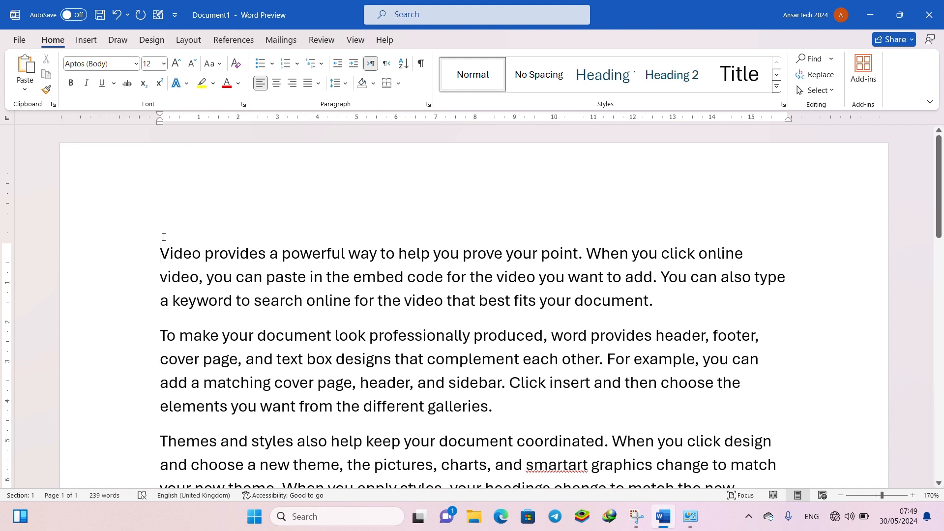
- Select the first paragraph and switch bold formatting on and off
{"action": "left_click_drag", "start_coordinate": [161, 253], "coordinate": [676, 310]}
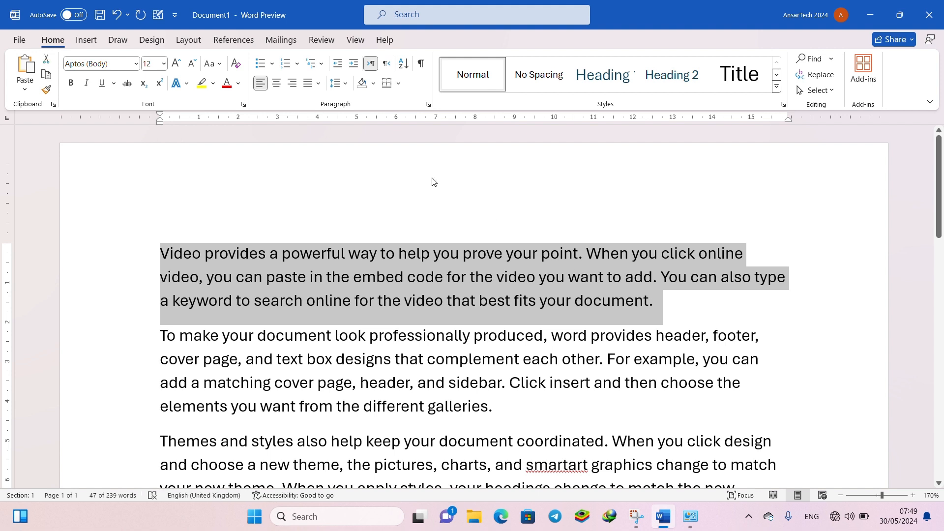
{"action": "left_click", "coordinate": [71, 82]}
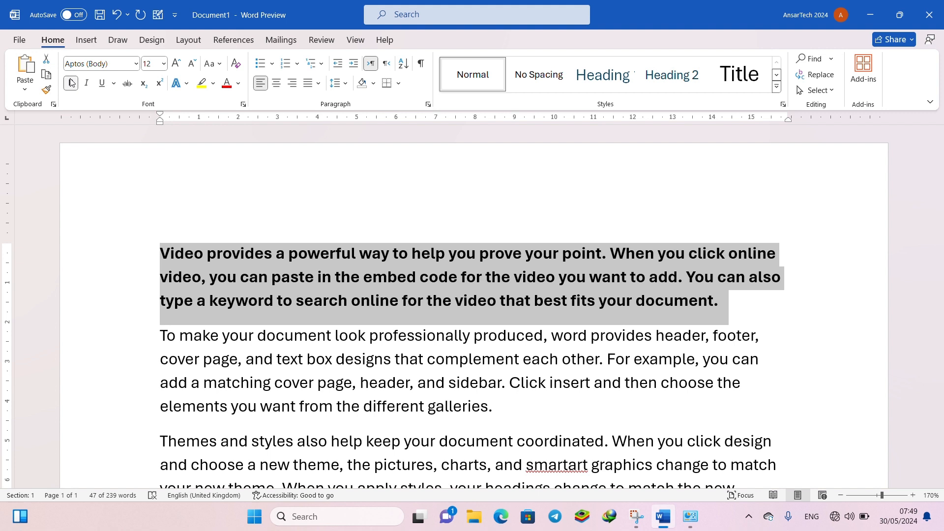
{"action": "left_click", "coordinate": [70, 87]}
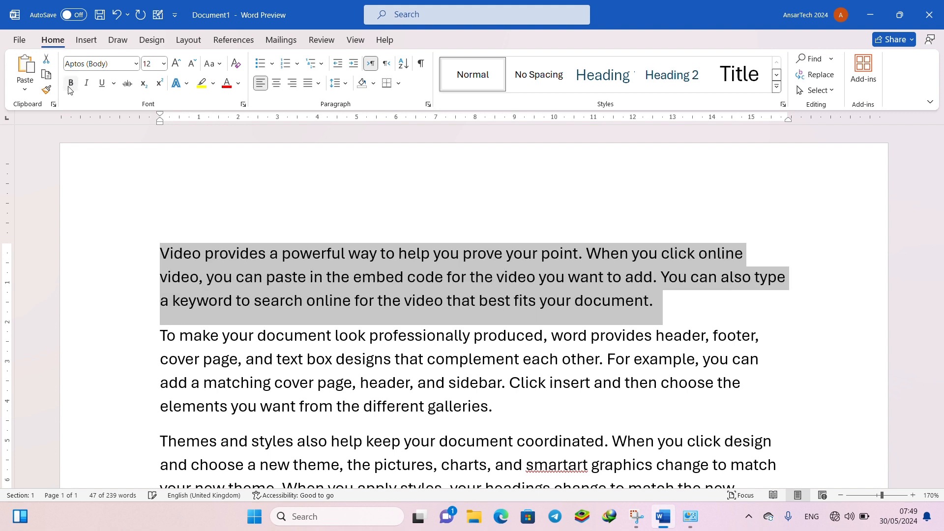
{"action": "left_click", "coordinate": [70, 87]}
{"action": "left_click", "coordinate": [70, 86]}
- Switch italic formatting on and off for the selected first paragraph
{"action": "left_click", "coordinate": [88, 90]}
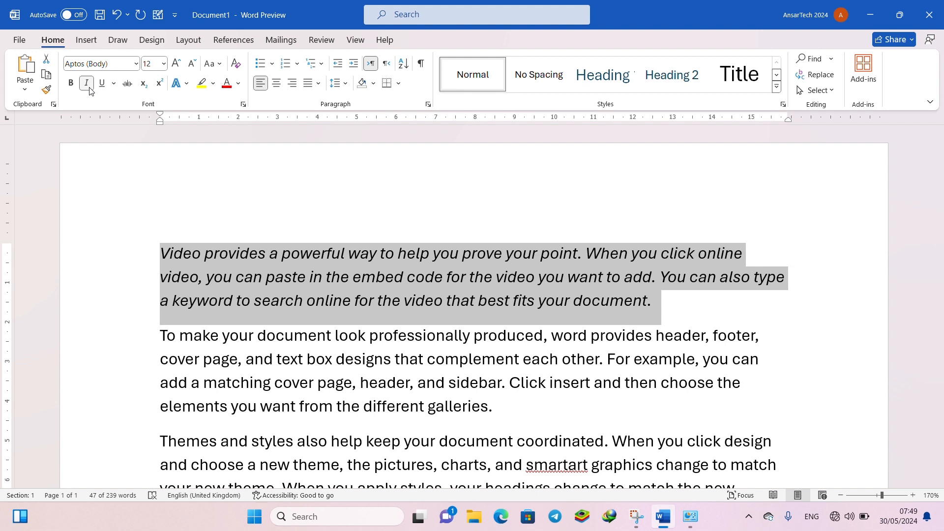
{"action": "left_click", "coordinate": [90, 90]}
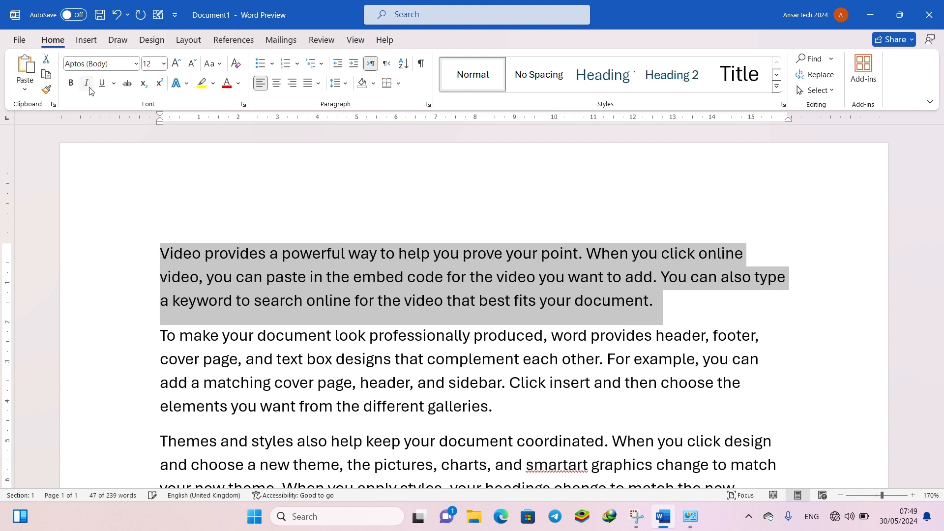
{"action": "left_click", "coordinate": [90, 90]}
{"action": "left_click", "coordinate": [90, 90]}
- Underline the first paragraph, preview the underline styles and colors, and remove the underline
{"action": "left_click", "coordinate": [104, 89]}
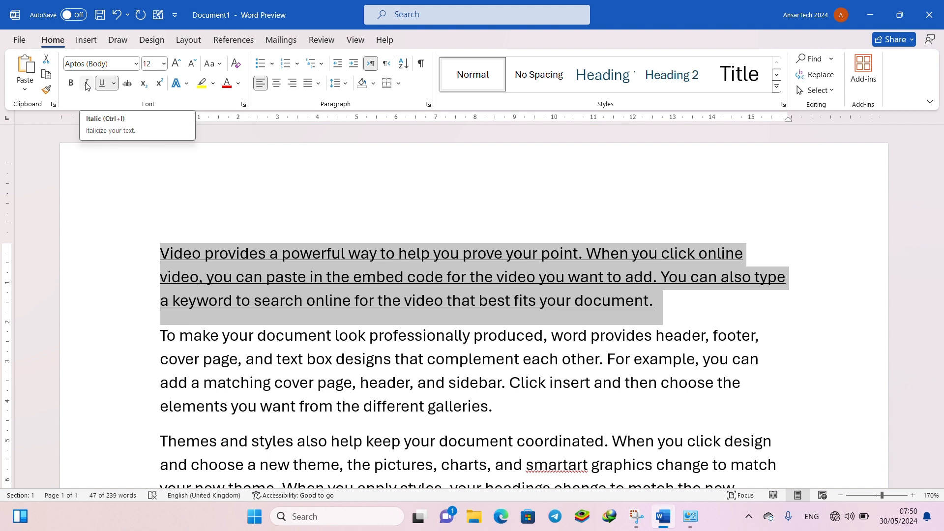
{"action": "left_click", "coordinate": [115, 83]}
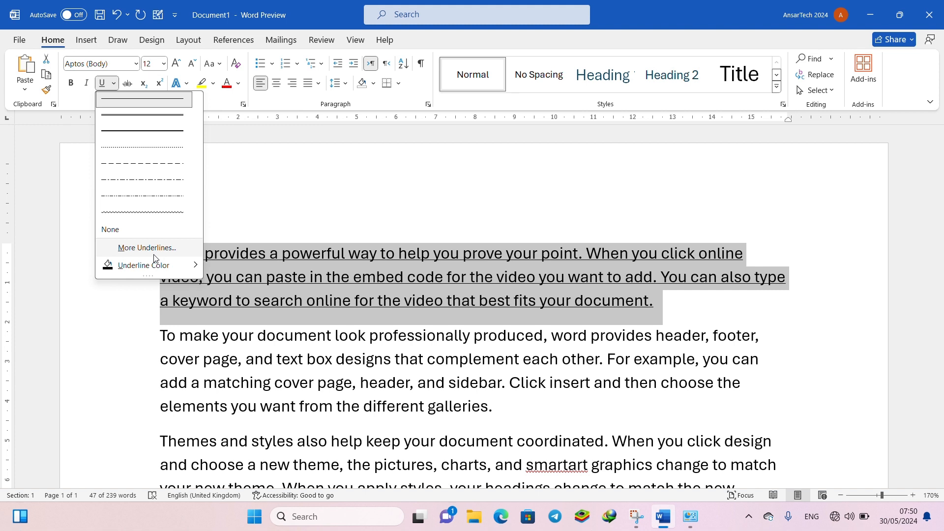
{"action": "mouse_move", "coordinate": [157, 266]}
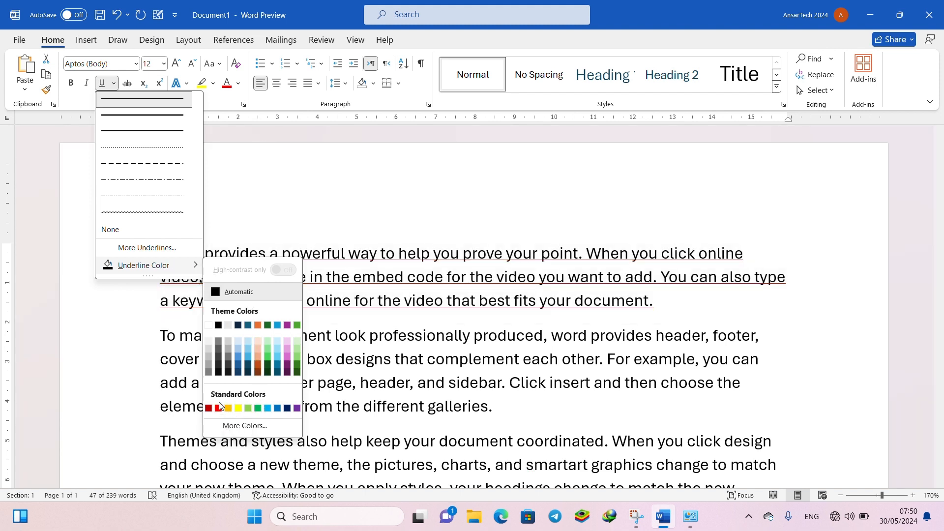
{"action": "left_click", "coordinate": [215, 114]}
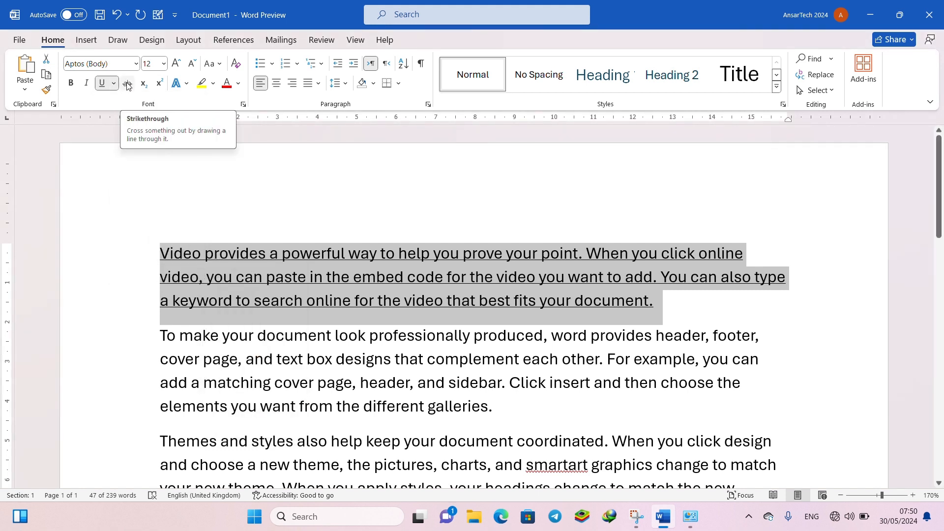
{"action": "left_click", "coordinate": [102, 84]}
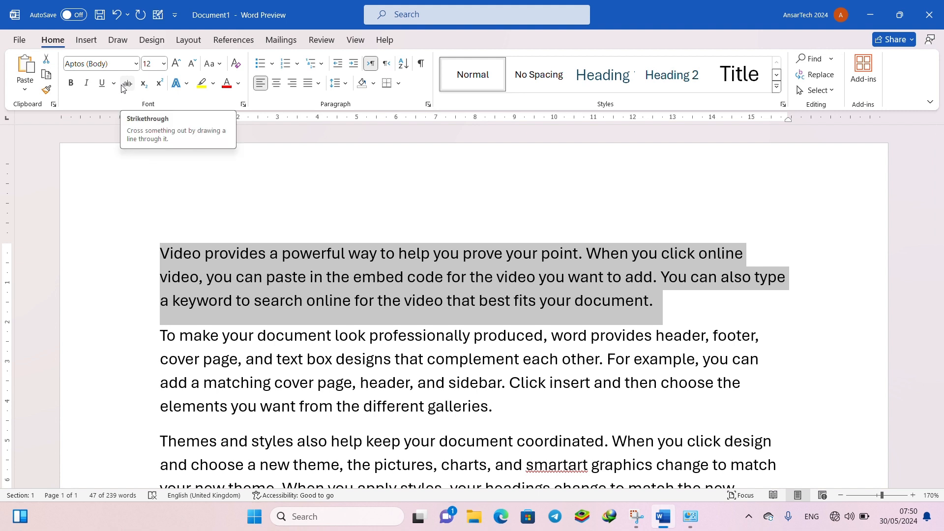
{"action": "left_click", "coordinate": [211, 238]}
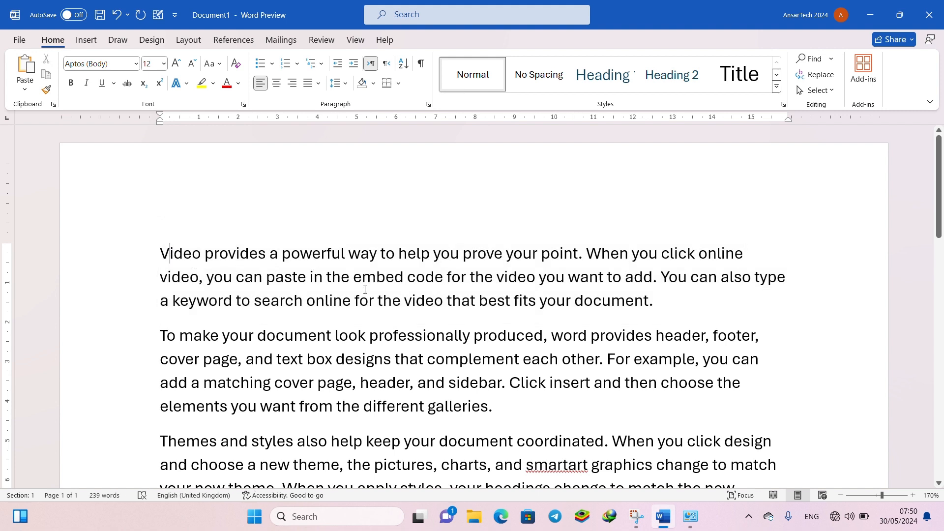
- Strike through the phrase "you can paste in the embed code" in the first paragraph
{"action": "left_click_drag", "start_coordinate": [445, 278], "coordinate": [219, 282]}
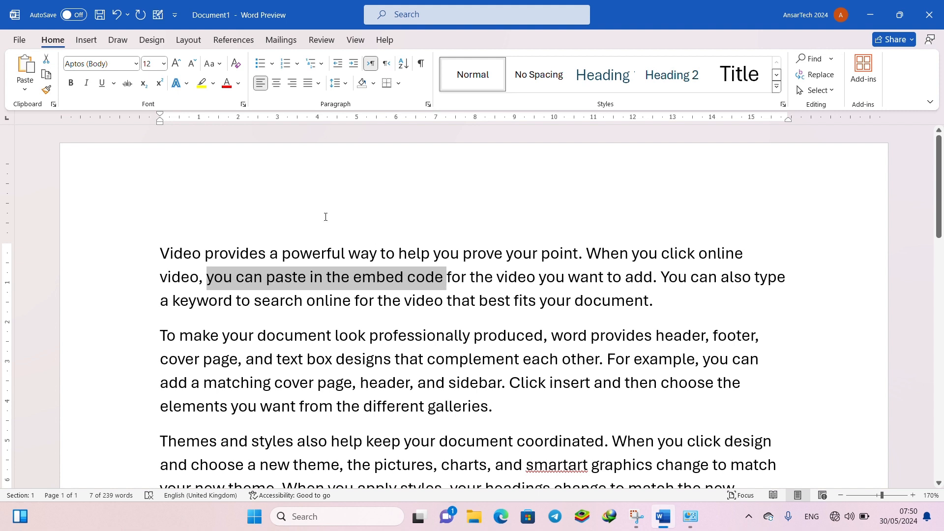
{"action": "left_click", "coordinate": [127, 82]}
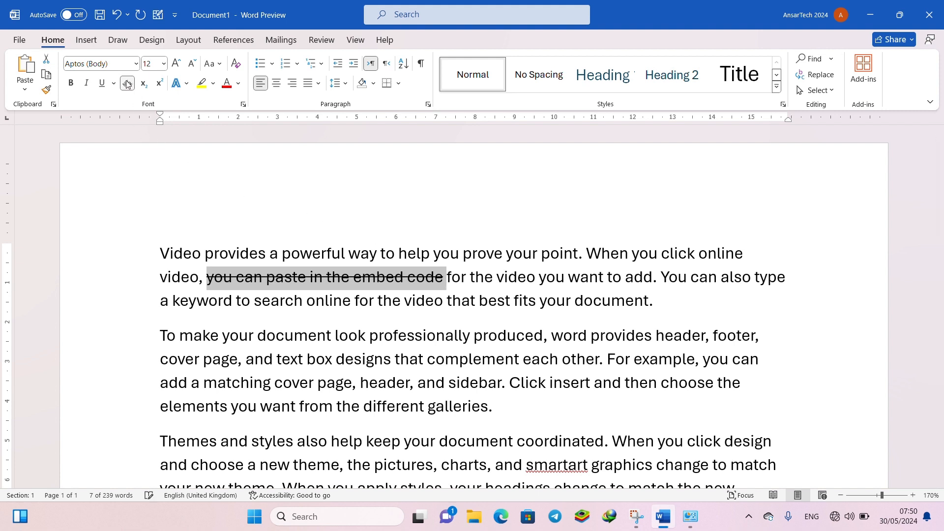
{"action": "left_click", "coordinate": [234, 293]}
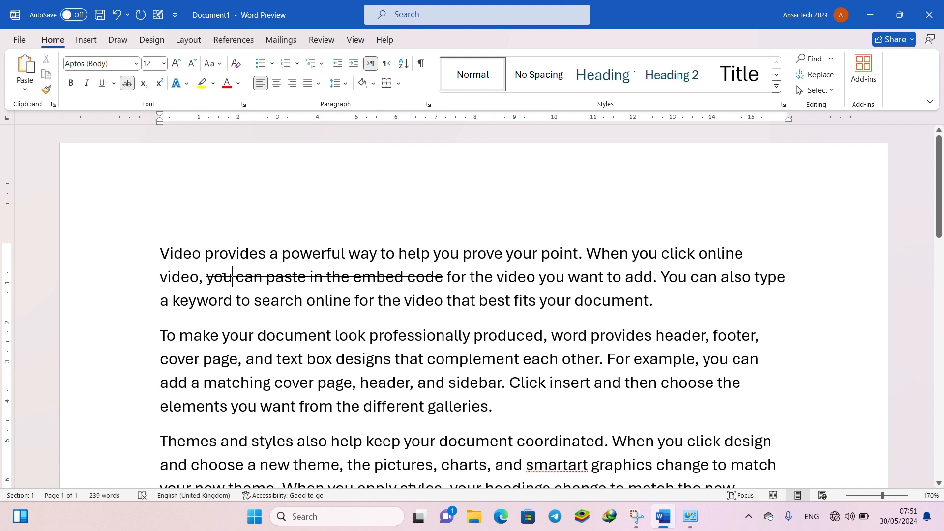
- Reselect the struck-through phrase in the first paragraph and remove its strikethrough
{"action": "left_click_drag", "start_coordinate": [223, 278], "coordinate": [445, 278]}
{"action": "left_click", "coordinate": [416, 279]}
{"action": "left_click_drag", "start_coordinate": [412, 305], "coordinate": [430, 284]}
{"action": "left_click", "coordinate": [208, 277]}
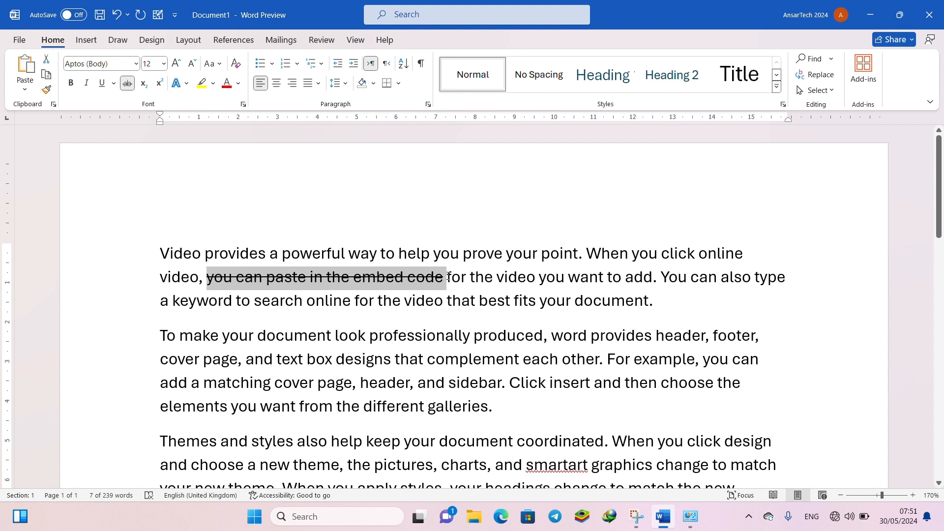
{"action": "left_click", "coordinate": [127, 83]}
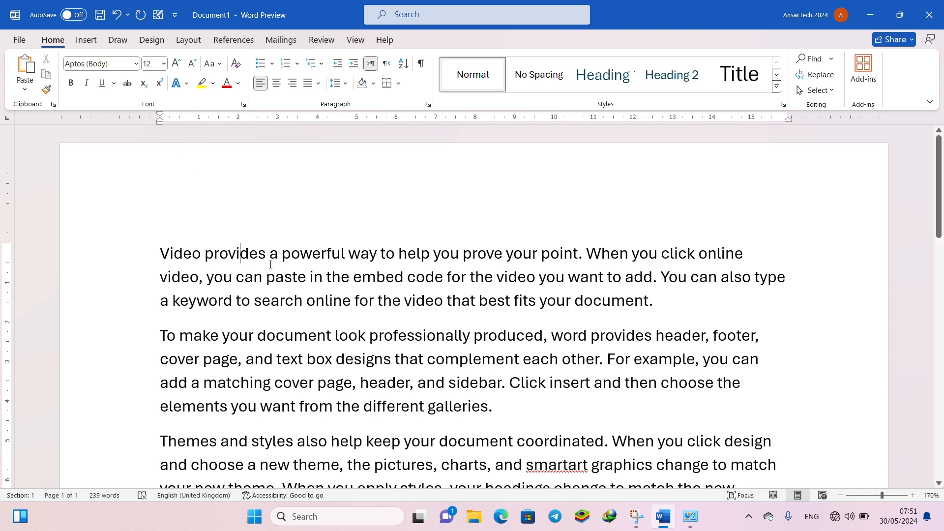
- Select the whole first paragraph and enlarge its font size to 24
{"action": "left_click_drag", "start_coordinate": [659, 314], "coordinate": [137, 234]}
{"action": "left_click", "coordinate": [178, 66]}
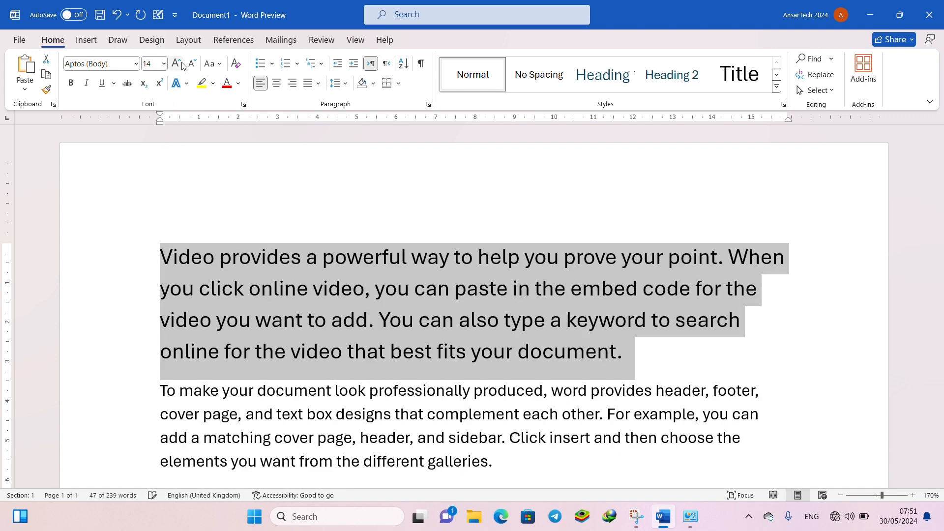
{"action": "left_click", "coordinate": [178, 66]}
{"action": "left_click", "coordinate": [178, 66]}
{"action": "left_click", "coordinate": [178, 66]}
{"action": "left_click", "coordinate": [178, 66]}
{"action": "left_click", "coordinate": [178, 67]}
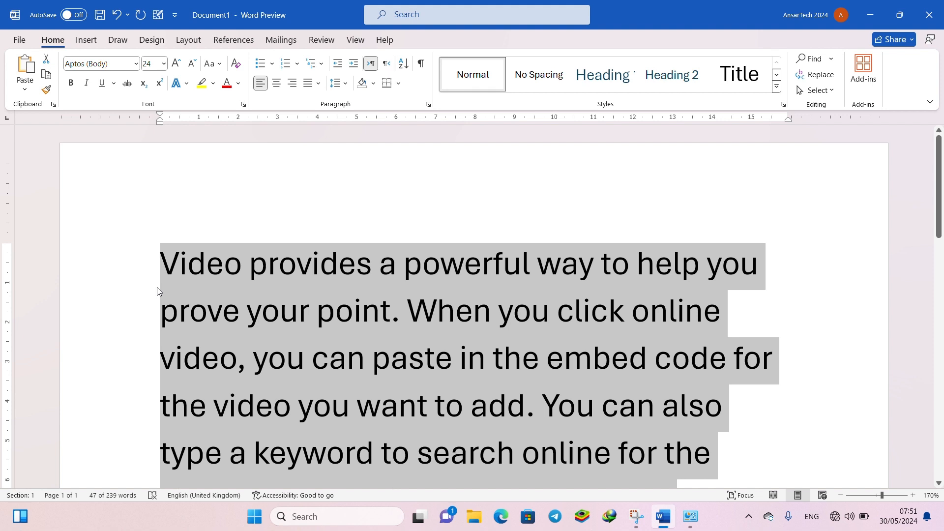
- Replace the selected first paragraph with the chemical formulas "H2O H2SO4"
{"action": "type", "text": "H2"}
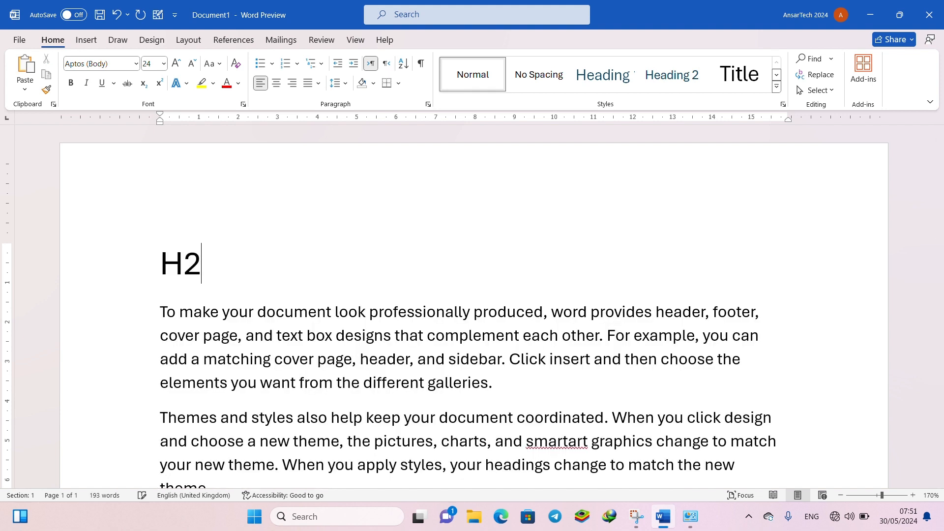
{"action": "type", "text": "O H2S"}
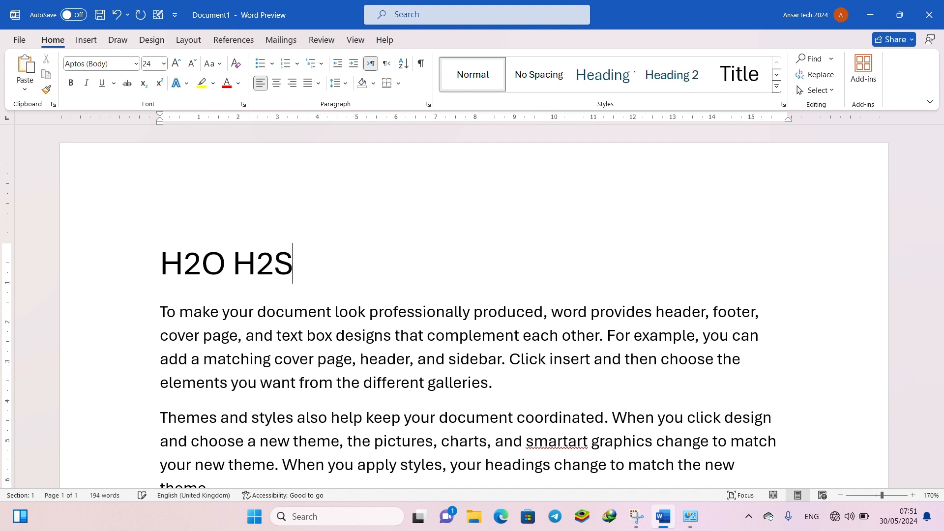
{"action": "type", "text": "o"}
{"action": "key", "text": "BackSpace"}
{"action": "type", "text": "O$"}
{"action": "key", "text": "BackSpace"}
{"action": "type", "text": "4"}
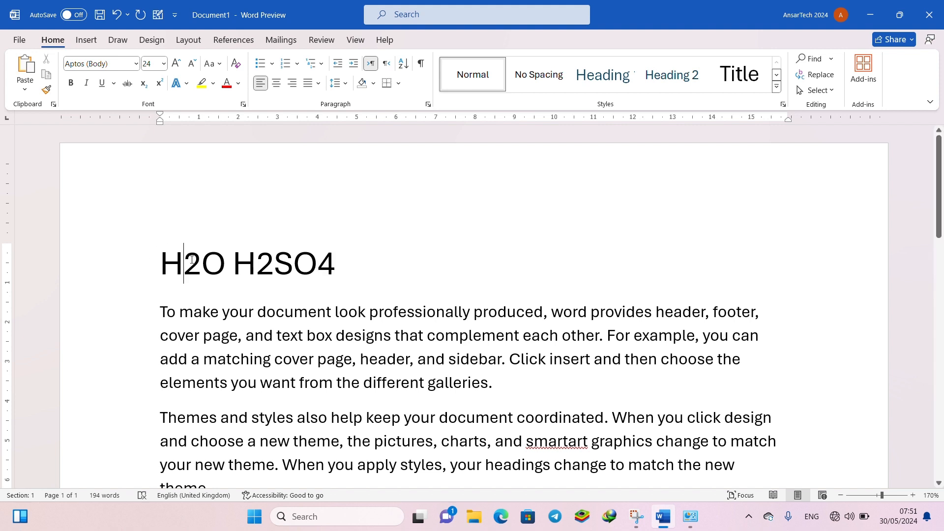
- Select the digits 2, 2 and 4 in the formulas H2O and H2SO4 together and superscript them using the on-screen keyboard
{"action": "key", "text": "shift+Right"}
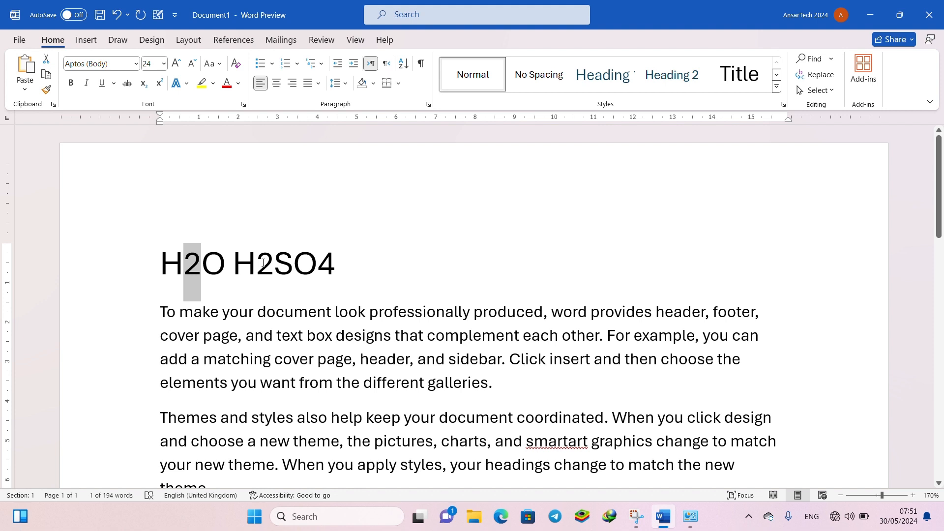
{"action": "left_click_drag", "start_coordinate": [266, 264], "coordinate": [333, 270]}
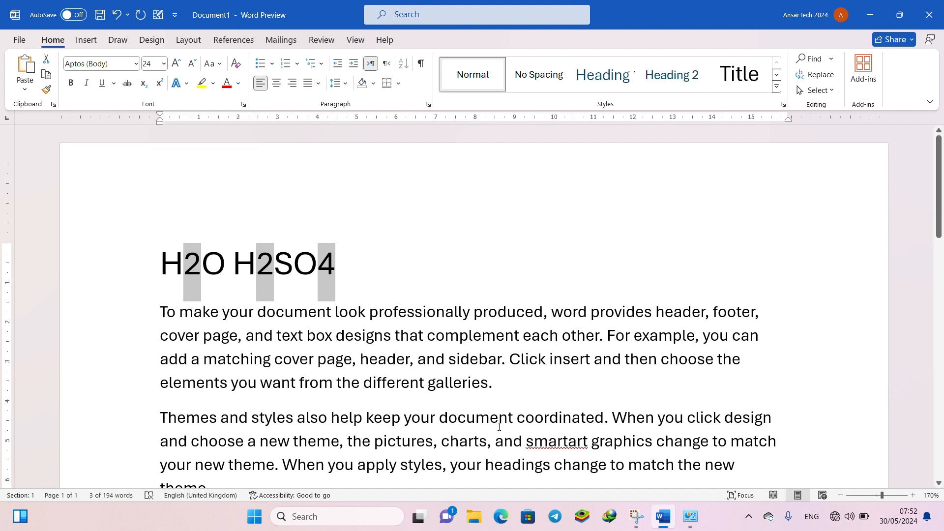
{"action": "key", "text": "ctrl+super+o"}
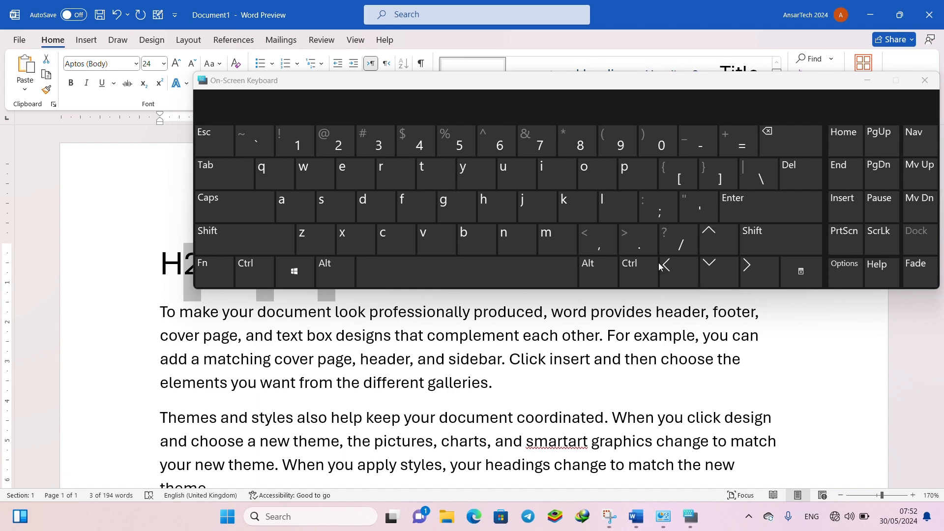
{"action": "left_click_drag", "start_coordinate": [638, 100], "coordinate": [557, 311]}
{"action": "left_click", "coordinate": [556, 495]}
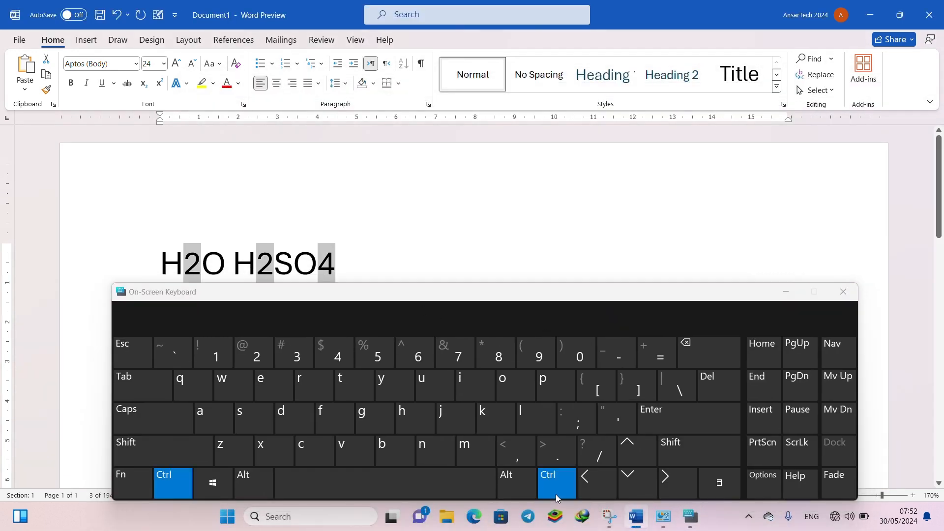
{"action": "left_click", "coordinate": [684, 456]}
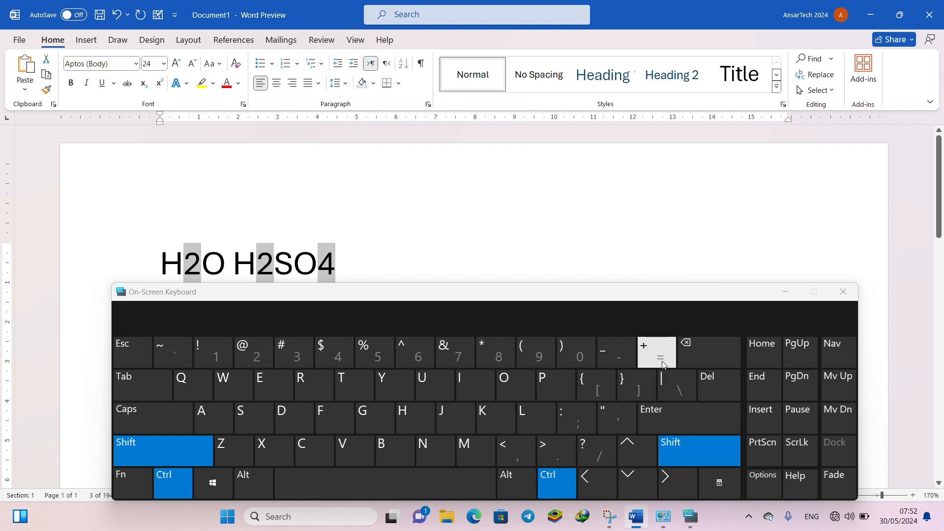
{"action": "left_click", "coordinate": [649, 354]}
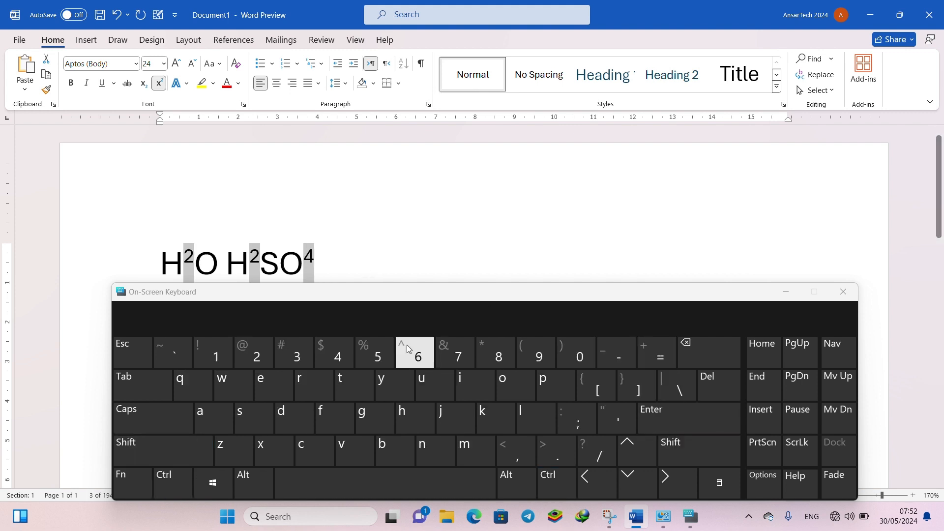
- Change the selected formula digits to subscript with the on-screen keyboard, close that keyboard and clear the selection
{"action": "left_click", "coordinate": [548, 483]}
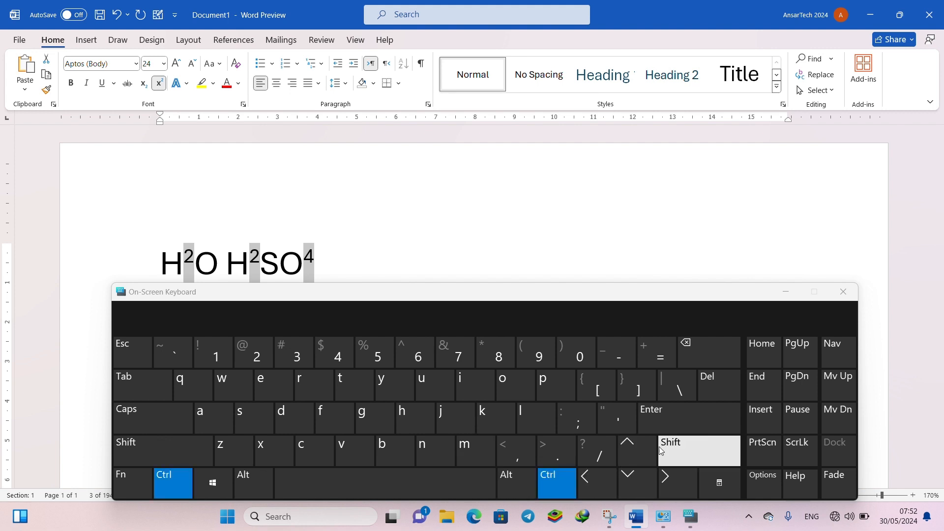
{"action": "left_click", "coordinate": [699, 450]}
{"action": "left_click", "coordinate": [621, 346]}
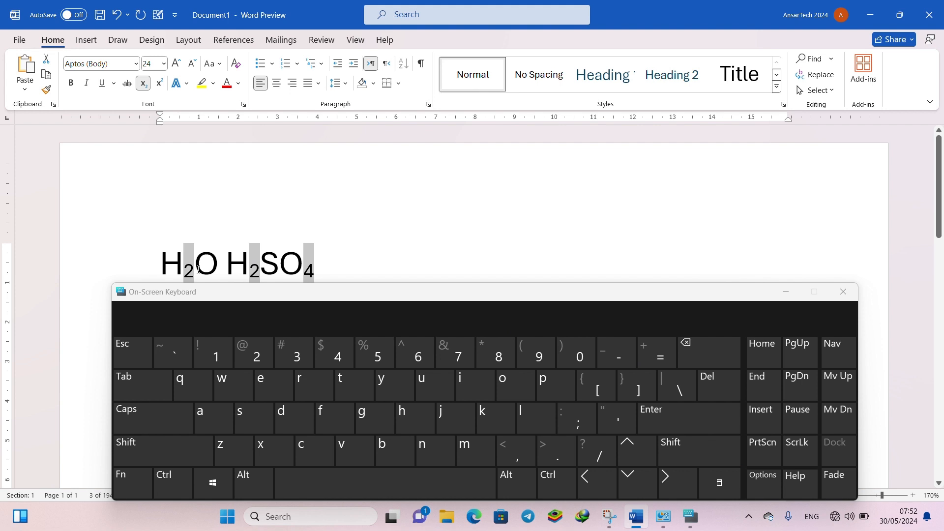
{"action": "left_click", "coordinate": [146, 88]}
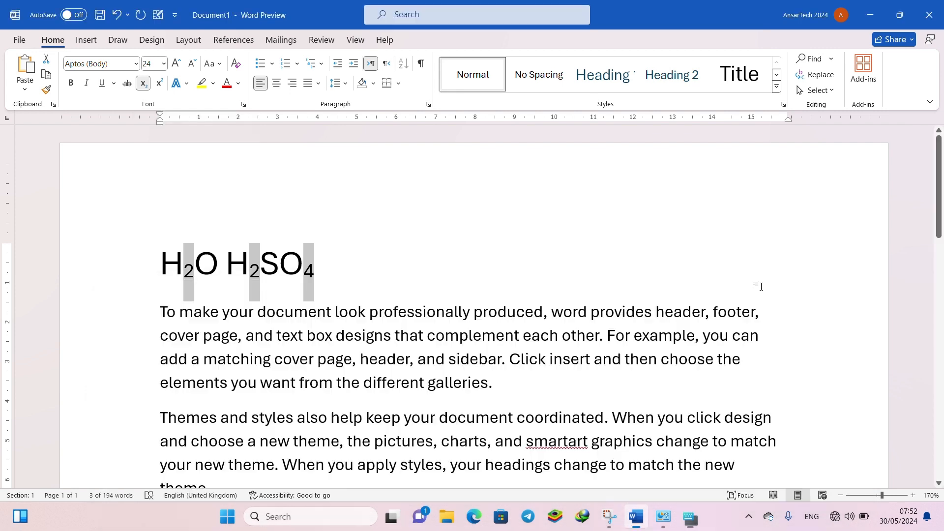
{"action": "left_click", "coordinate": [843, 291]}
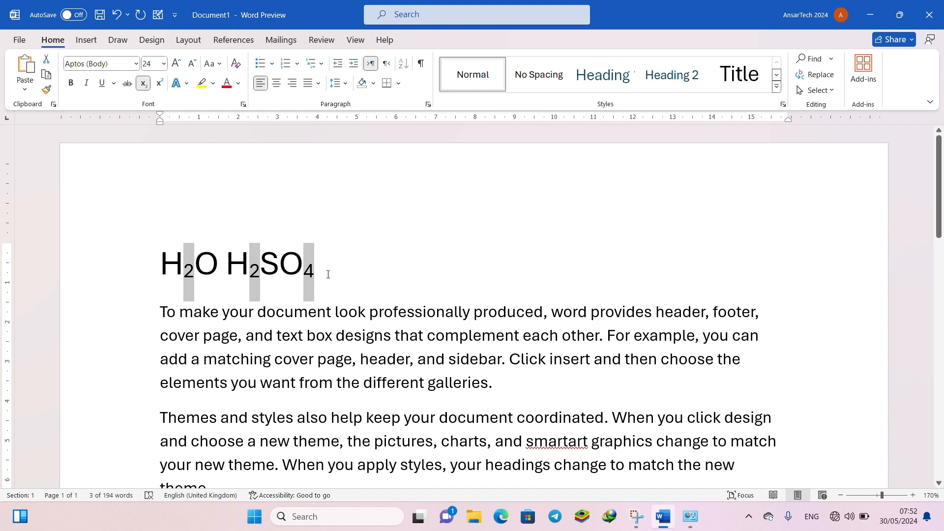
{"action": "left_click", "coordinate": [328, 275]}
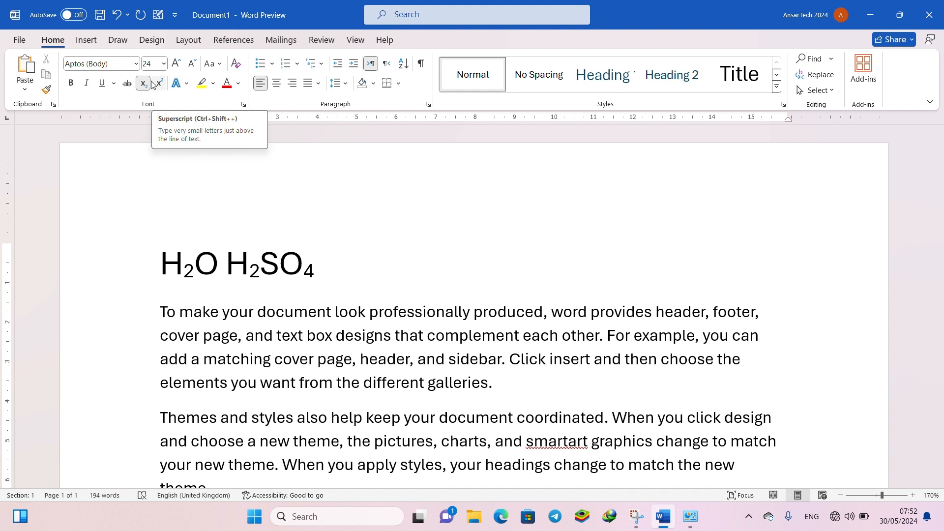
- Select the whole chemical formula line and enlarge its font size to 80
{"action": "triple_click", "coordinate": [275, 266]}
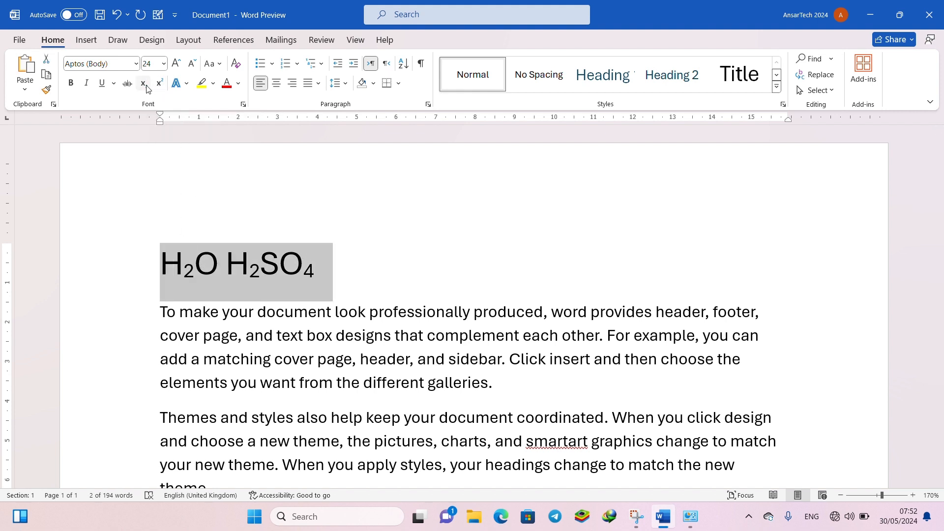
{"action": "left_click", "coordinate": [187, 81]}
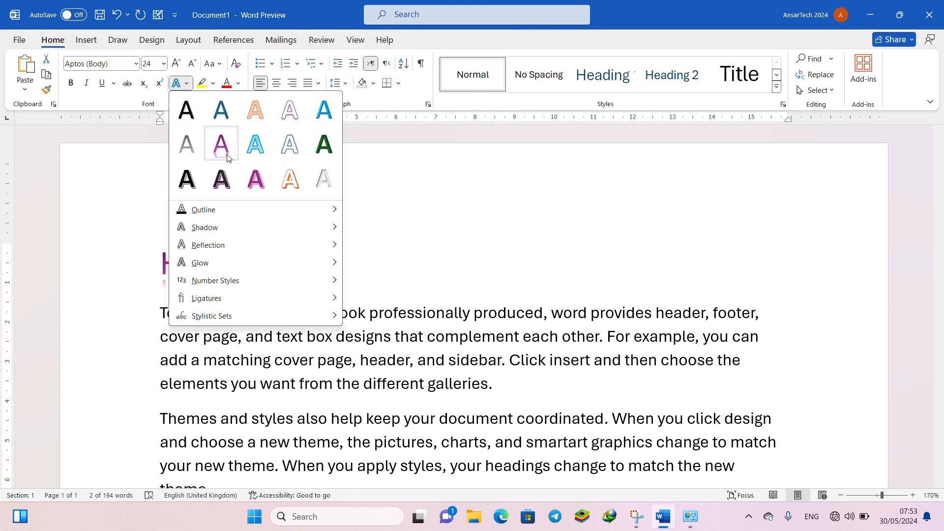
{"action": "left_click", "coordinate": [179, 65]}
{"action": "left_click", "coordinate": [179, 65]}
{"action": "left_click", "coordinate": [179, 65]}
{"action": "left_click", "coordinate": [179, 65]}
{"action": "left_click", "coordinate": [179, 65]}
{"action": "left_click", "coordinate": [179, 65]}
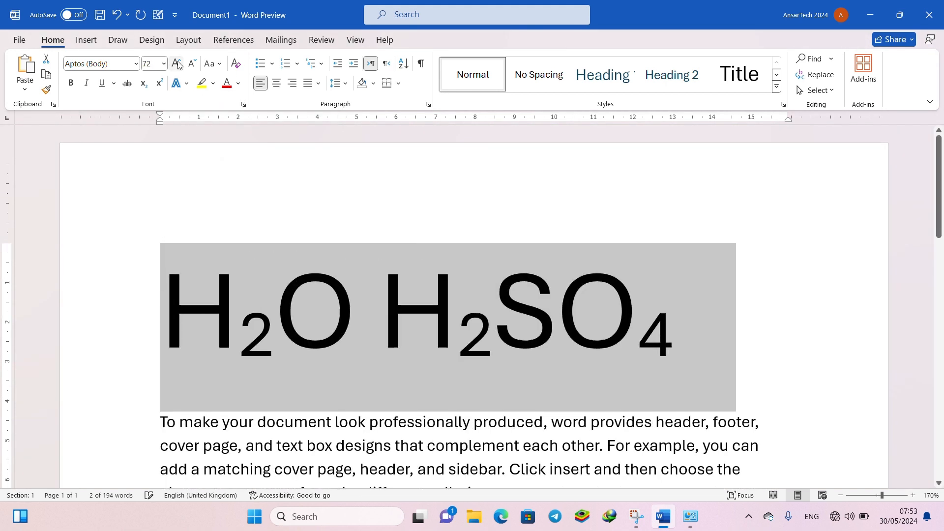
- Preview the preset text effects and the outline, shadow, reflection and glow variations on the formula line without applying any
{"action": "left_click", "coordinate": [187, 87]}
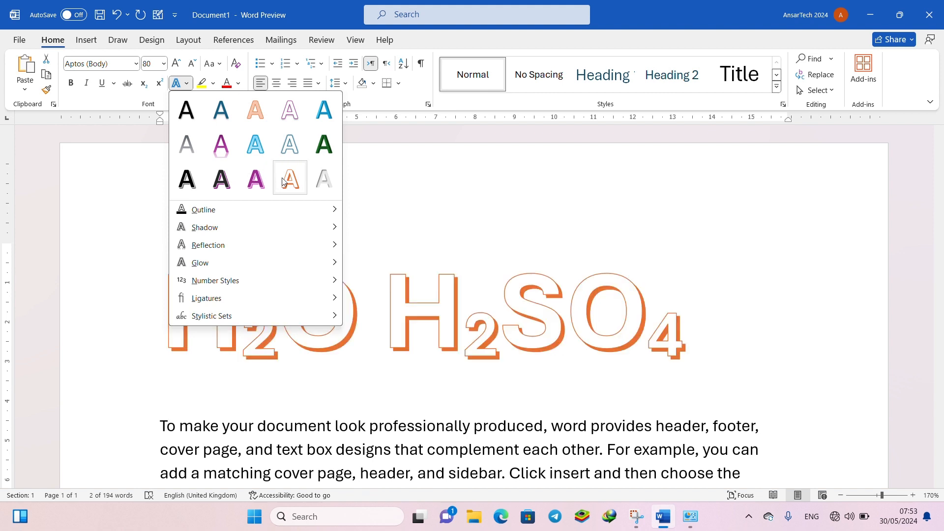
{"action": "mouse_move", "coordinate": [263, 216]}
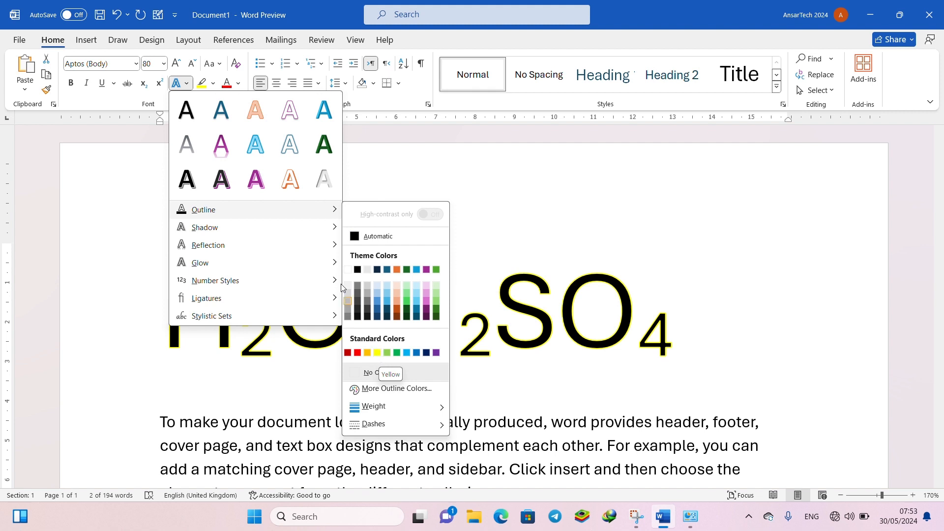
{"action": "mouse_move", "coordinate": [333, 228]}
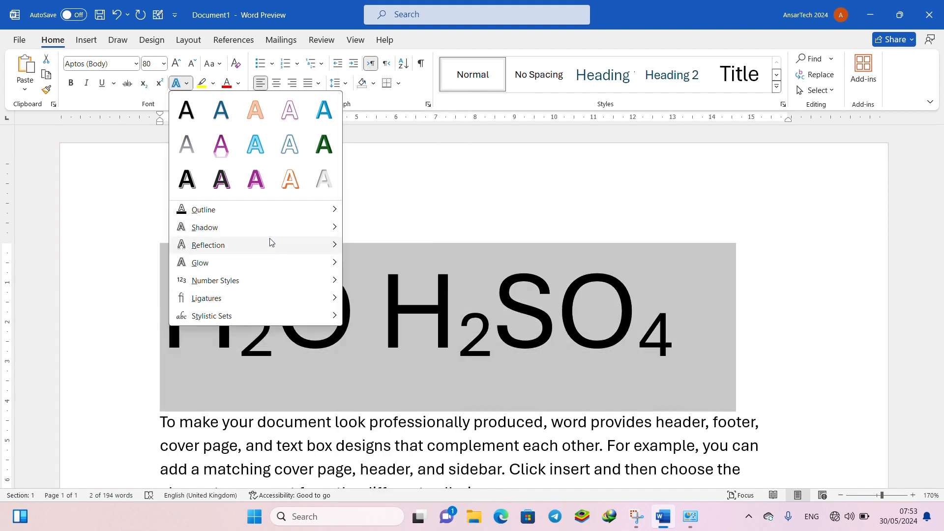
{"action": "mouse_move", "coordinate": [295, 244]}
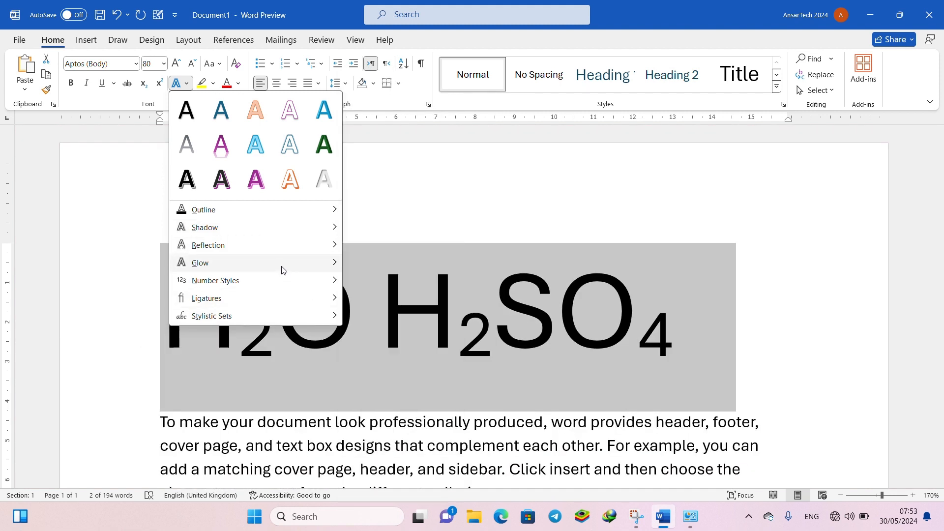
{"action": "mouse_move", "coordinate": [323, 270]}
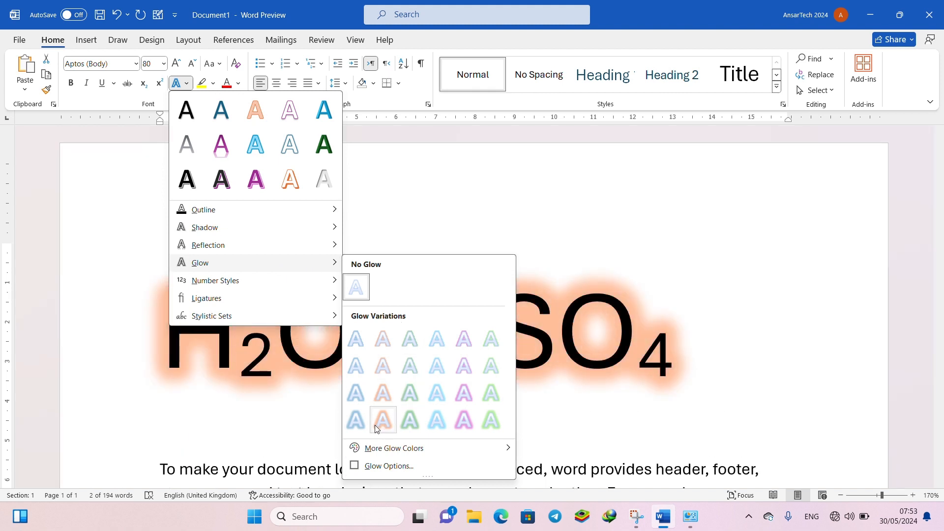
{"action": "mouse_move", "coordinate": [321, 287]}
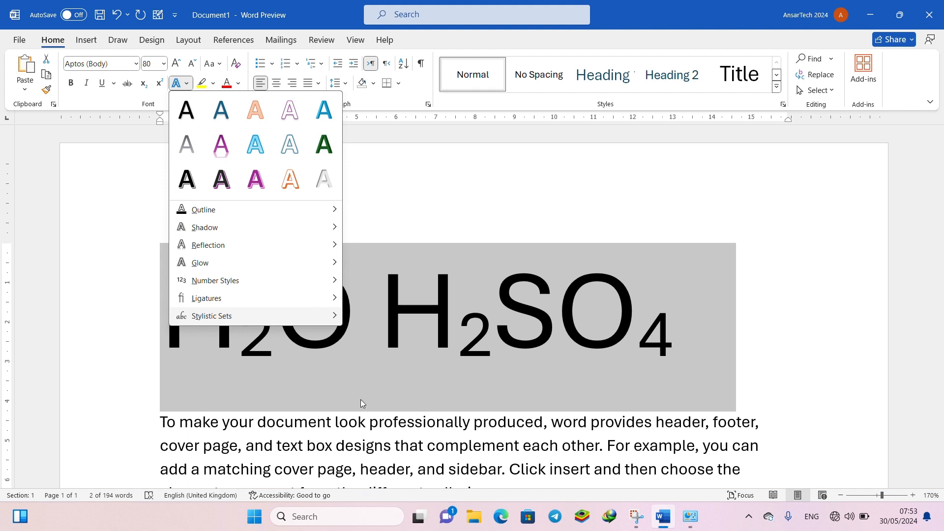
{"action": "left_click", "coordinate": [273, 437]}
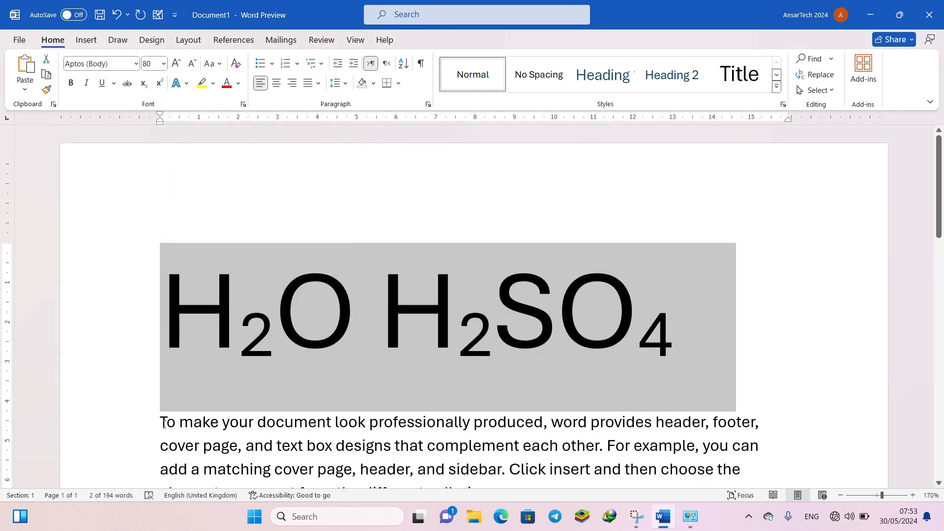
- Explore the ligatures and stylistic sets for the selected body text and choose the fourth individual stylistic set
{"action": "left_click_drag", "start_coordinate": [164, 424], "coordinate": [366, 484]}
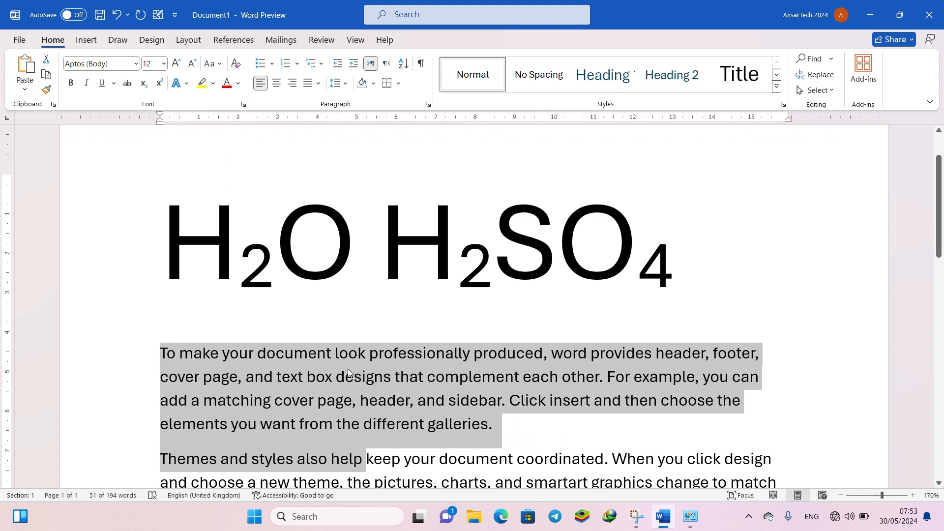
{"action": "left_click", "coordinate": [187, 83]}
{"action": "mouse_move", "coordinate": [212, 298]}
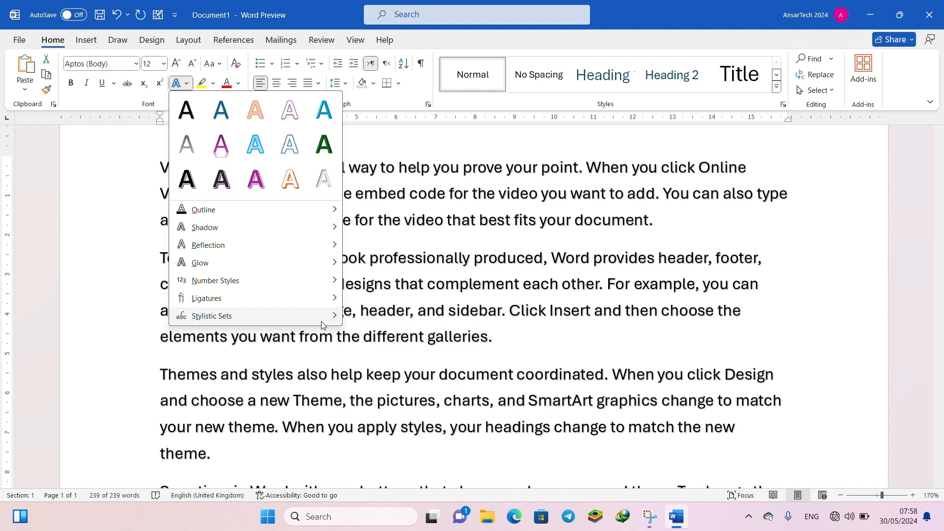
{"action": "mouse_move", "coordinate": [339, 322]}
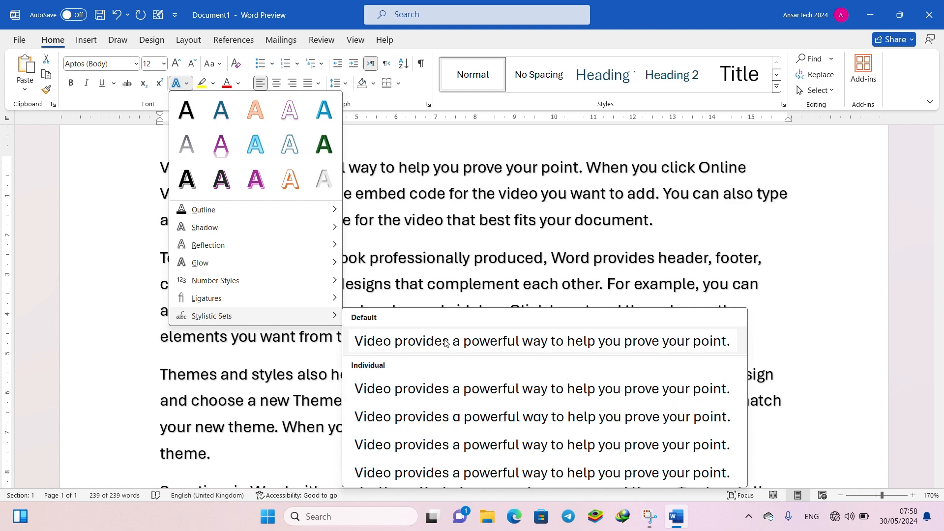
{"action": "mouse_move", "coordinate": [331, 301]}
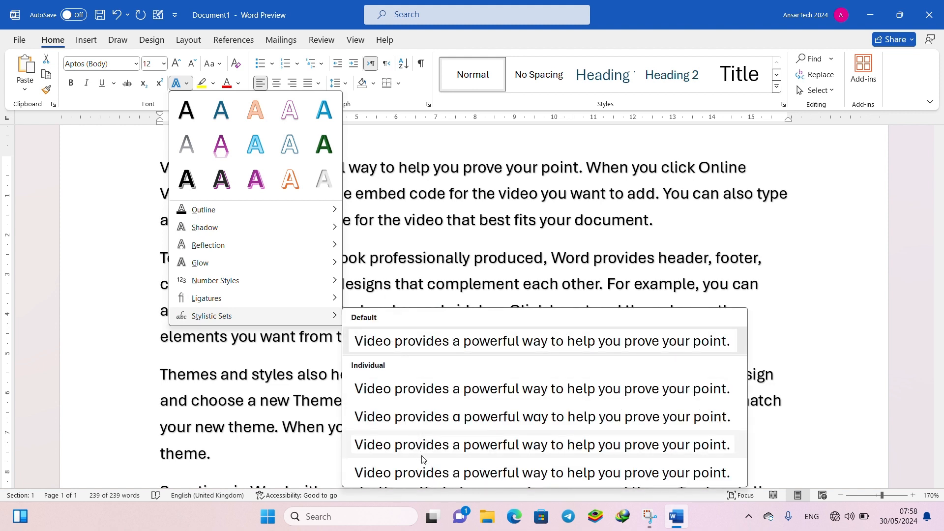
{"action": "left_click", "coordinate": [422, 470]}
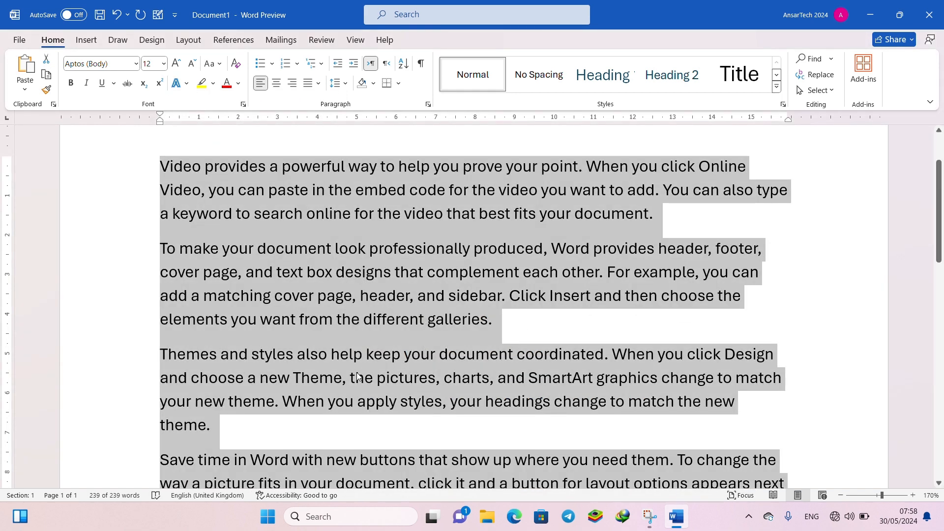
- Highlight the passage from ", and SmartArt graphics" to "your new theme. When y" in yellow
{"action": "scroll", "coordinate": [357, 376], "scroll_direction": "down", "scroll_amount": 3}
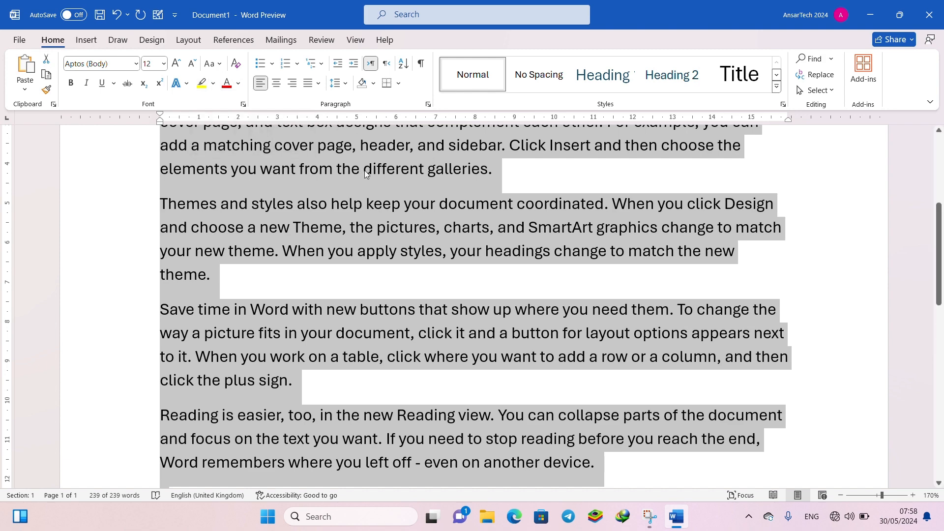
{"action": "left_click", "coordinate": [447, 203]}
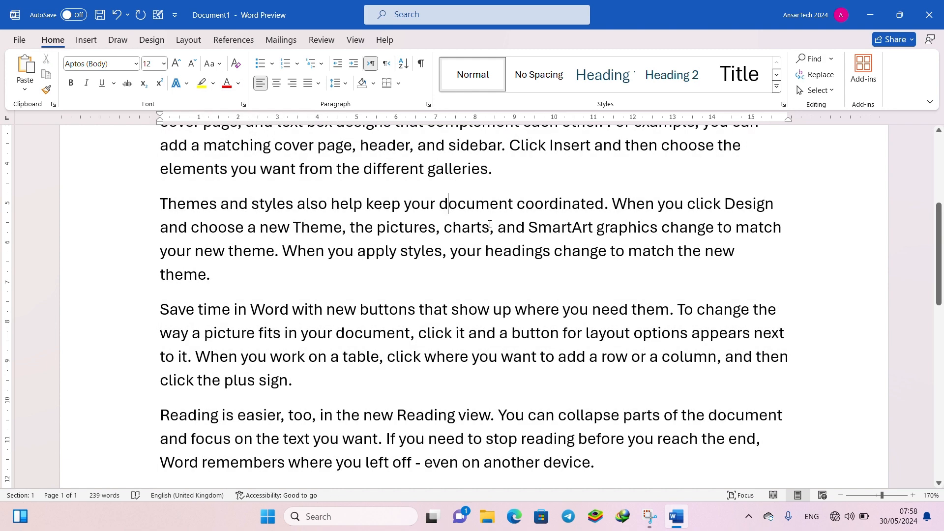
{"action": "left_click_drag", "start_coordinate": [490, 227], "coordinate": [333, 262]}
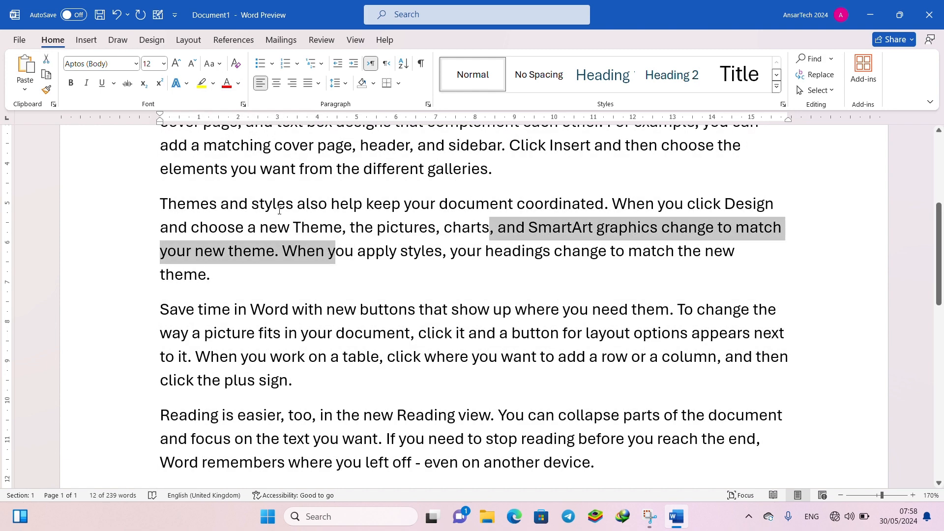
{"action": "left_click", "coordinate": [201, 82]}
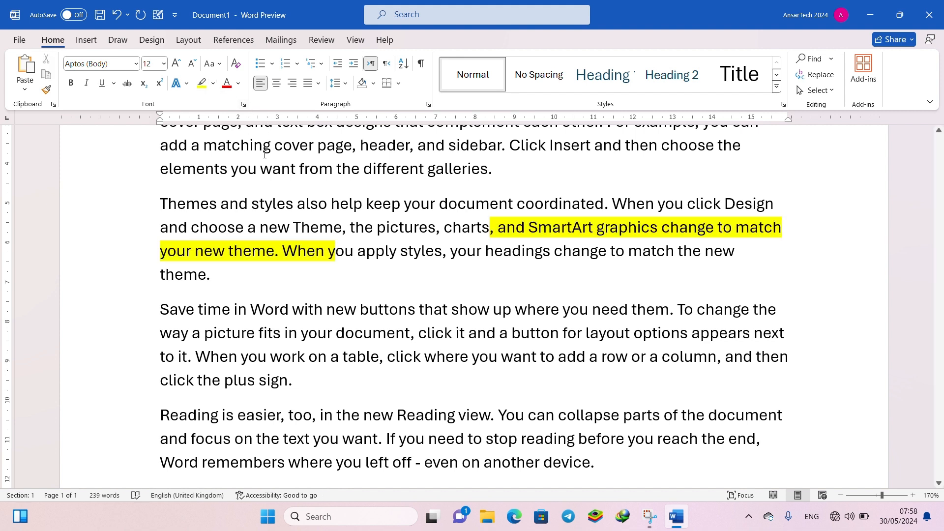
- Highlight the passage from "add a matching cover page" to "elements you want" in bright green
{"action": "left_click_drag", "start_coordinate": [260, 169], "coordinate": [179, 154]}
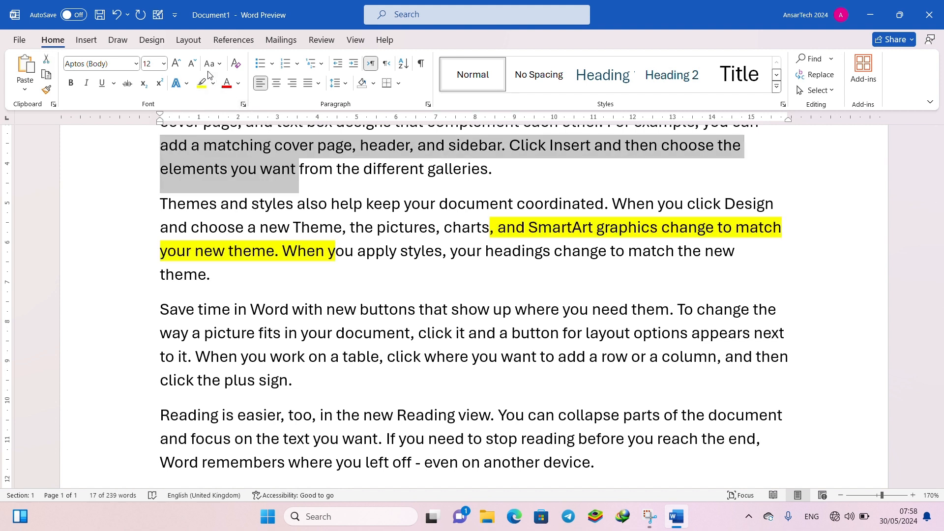
{"action": "left_click", "coordinate": [214, 84]}
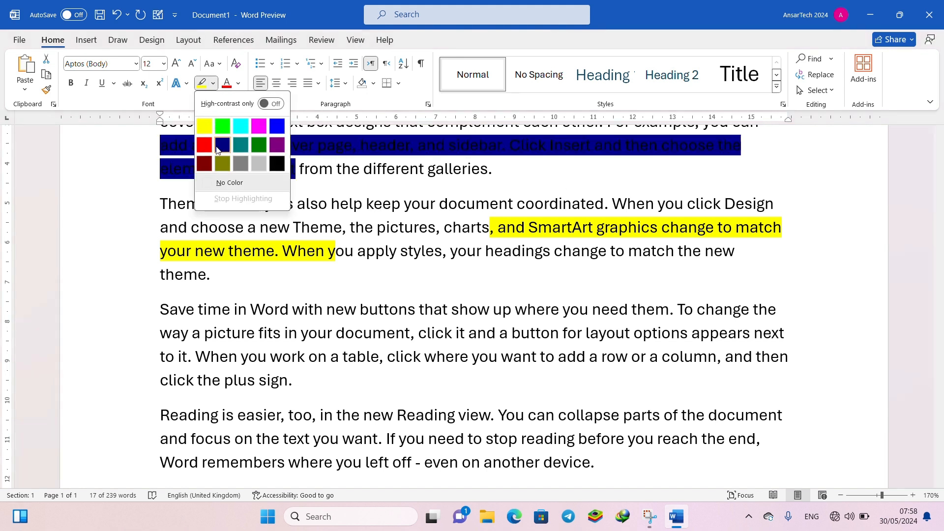
{"action": "left_click", "coordinate": [222, 126]}
{"action": "left_click", "coordinate": [277, 142]}
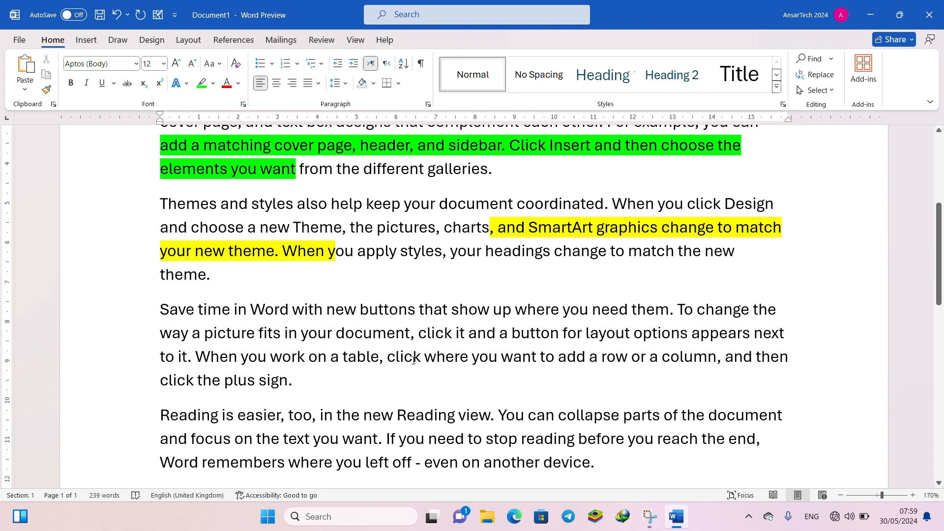
{"action": "left_click_drag", "start_coordinate": [414, 361], "coordinate": [364, 341]}
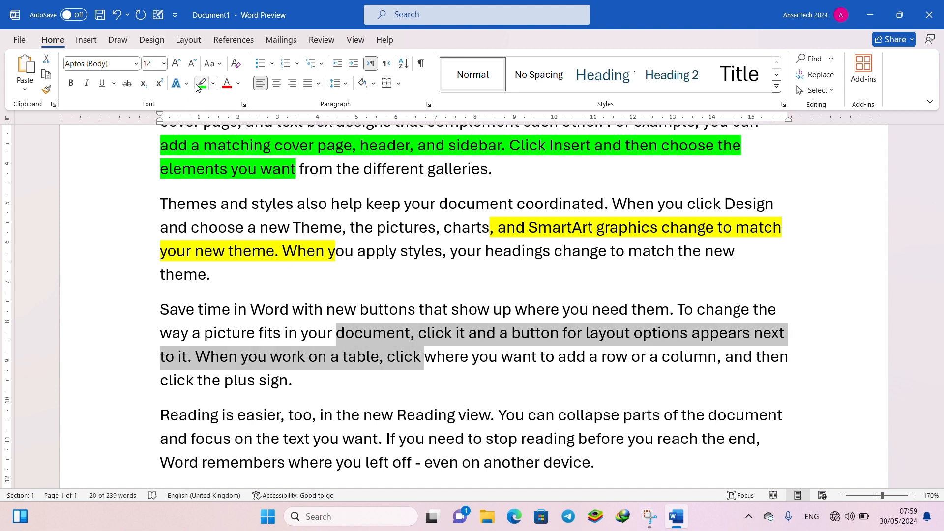
{"action": "left_click", "coordinate": [303, 439]}
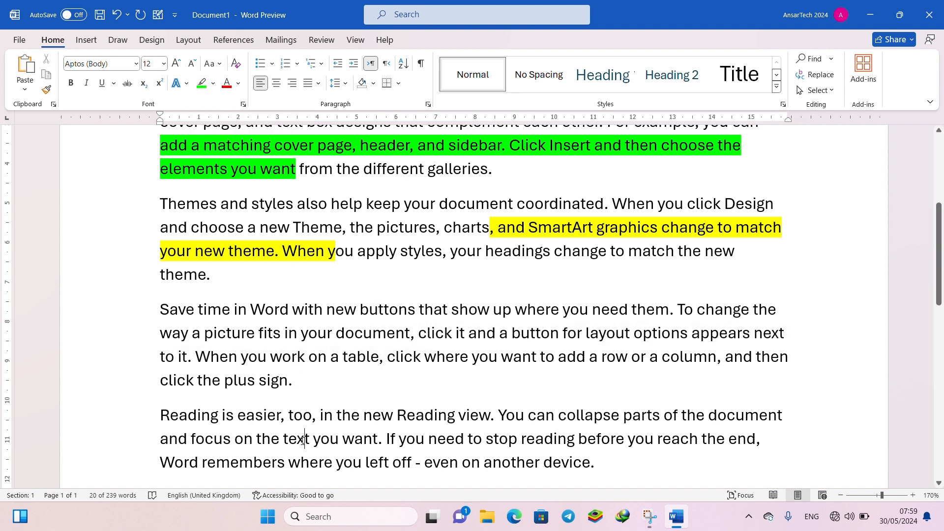
- Highlight "click it and a button for layout", "you work on a table" to "click the", and "to stop reading" to "left off -" in yellow
{"action": "left_click", "coordinate": [213, 84]}
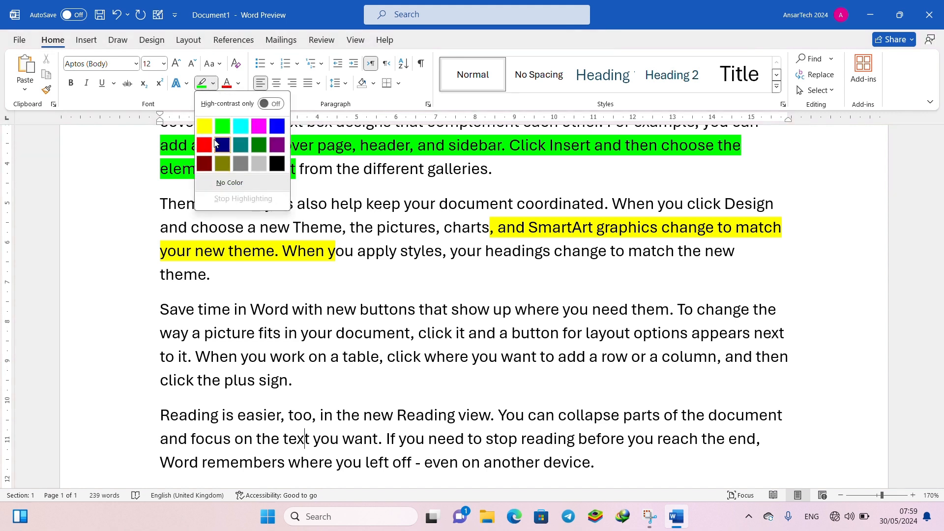
{"action": "left_click", "coordinate": [204, 126]}
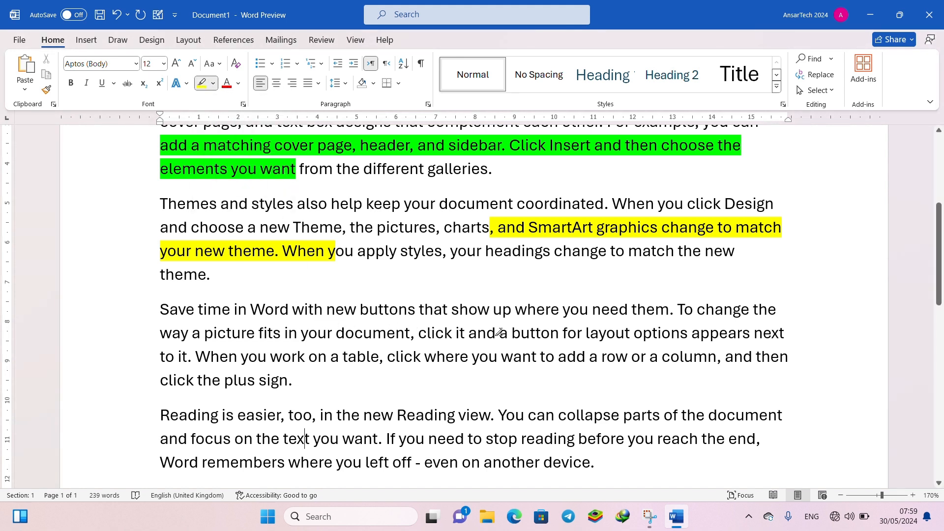
{"action": "mouse_move", "coordinate": [610, 331]}
{"action": "left_mouse_down"}
{"action": "mouse_move", "coordinate": [537, 354]}
{"action": "mouse_move", "coordinate": [430, 344]}
{"action": "left_mouse_up"}
{"action": "left_click_drag", "start_coordinate": [241, 357], "coordinate": [221, 381]}
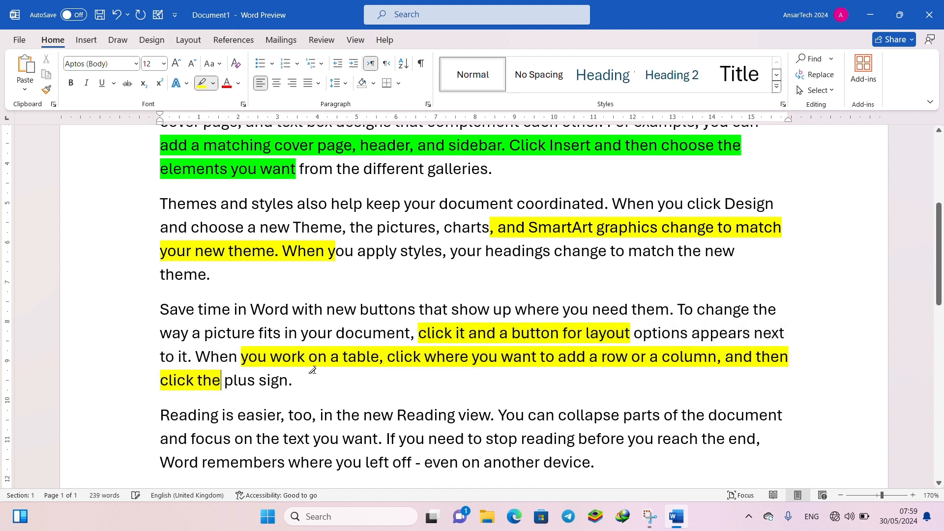
{"action": "left_click_drag", "start_coordinate": [470, 438], "coordinate": [422, 461]}
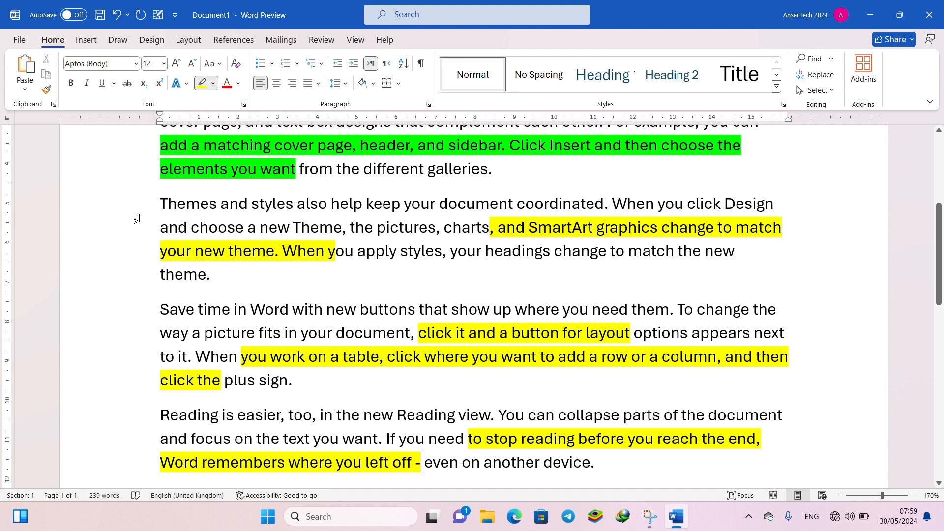
{"action": "key", "text": "Escape"}
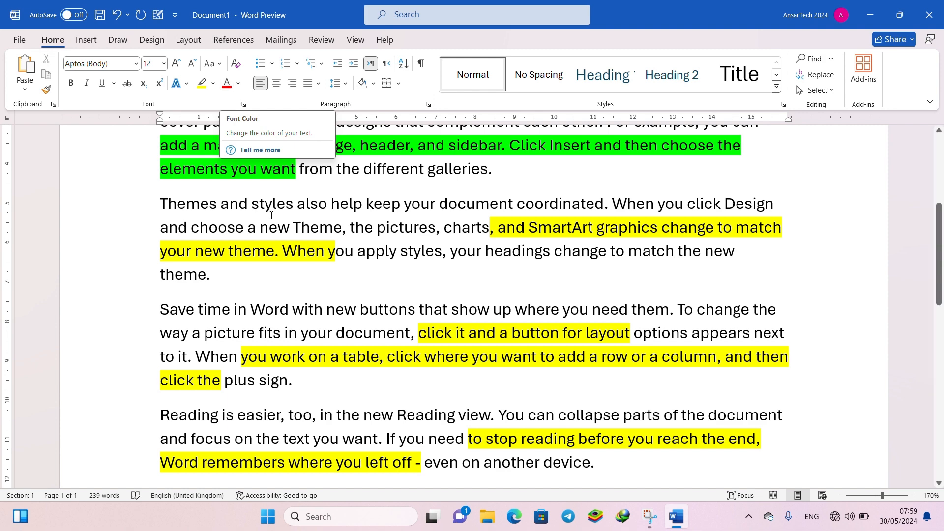
- Examine the font colour and gradient choices for the selected passage from "styles also help" to "and choose" without applying any
{"action": "left_click_drag", "start_coordinate": [293, 204], "coordinate": [241, 227]}
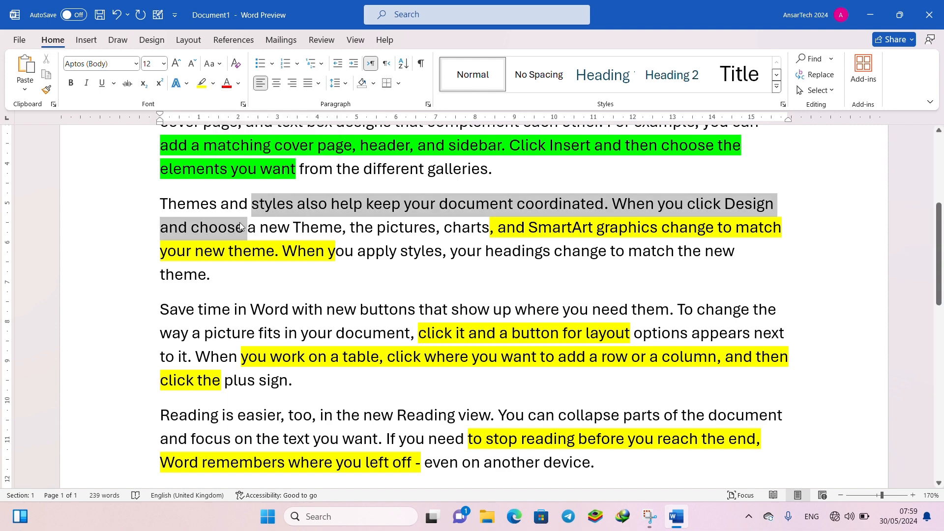
{"action": "left_click", "coordinate": [238, 83]}
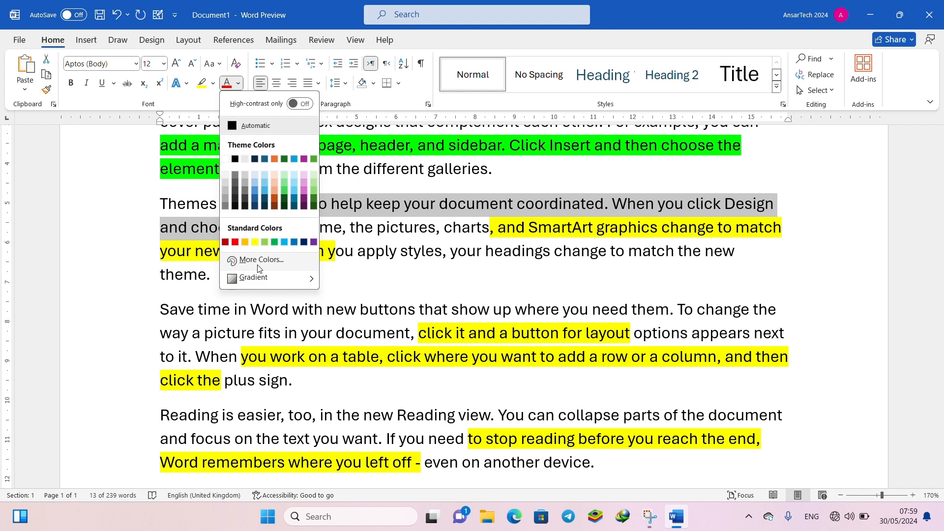
{"action": "mouse_move", "coordinate": [264, 278]}
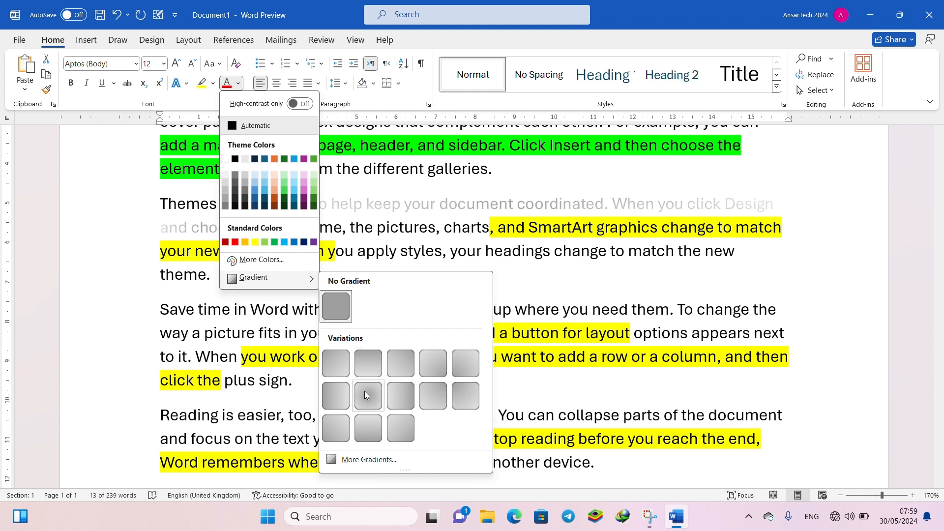
{"action": "left_click", "coordinate": [211, 90]}
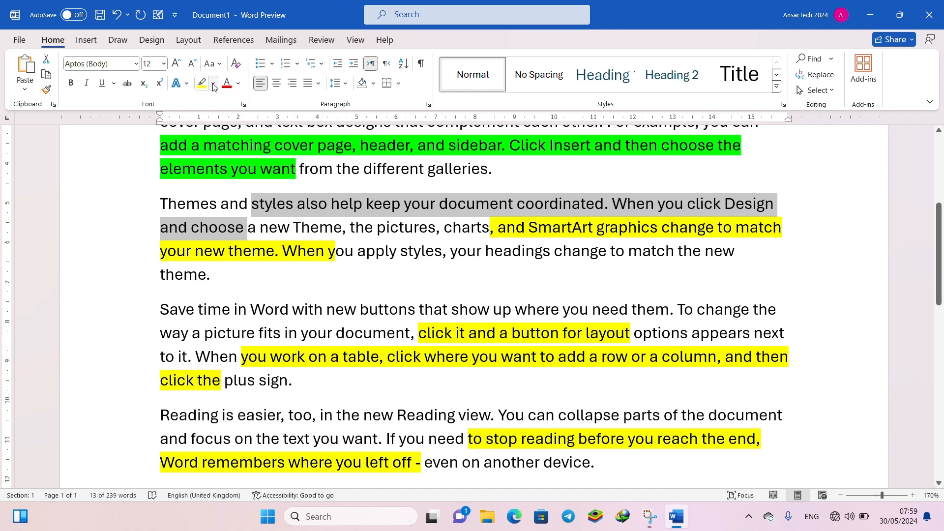
- Remove the green and yellow highlighting from the text between "add a matching cover page" and the last paragraph
{"action": "left_click", "coordinate": [214, 86]}
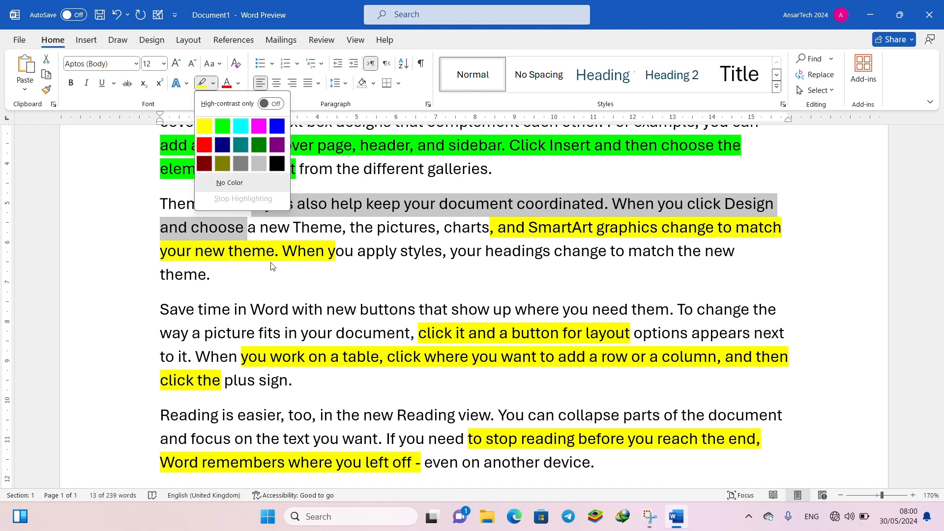
{"action": "left_click", "coordinate": [396, 396]}
{"action": "left_click_drag", "start_coordinate": [446, 484], "coordinate": [165, 143]}
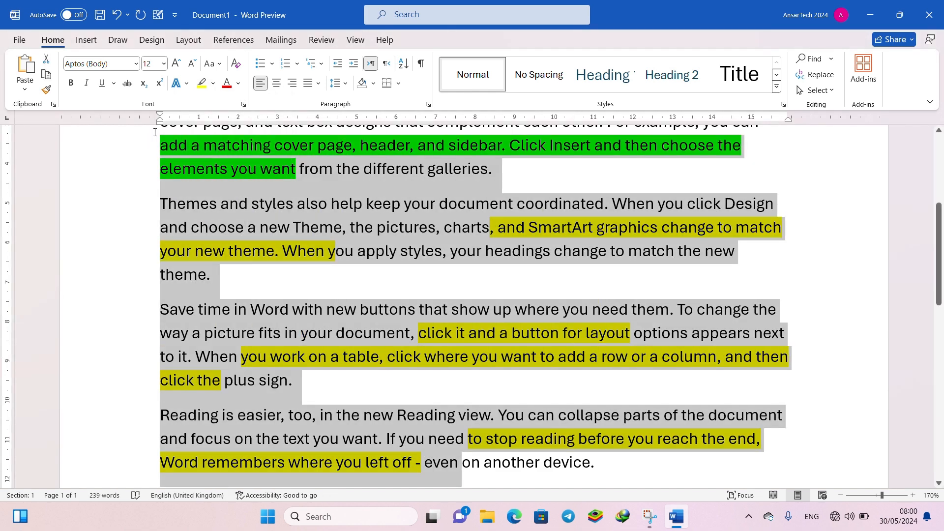
{"action": "left_click", "coordinate": [213, 83]}
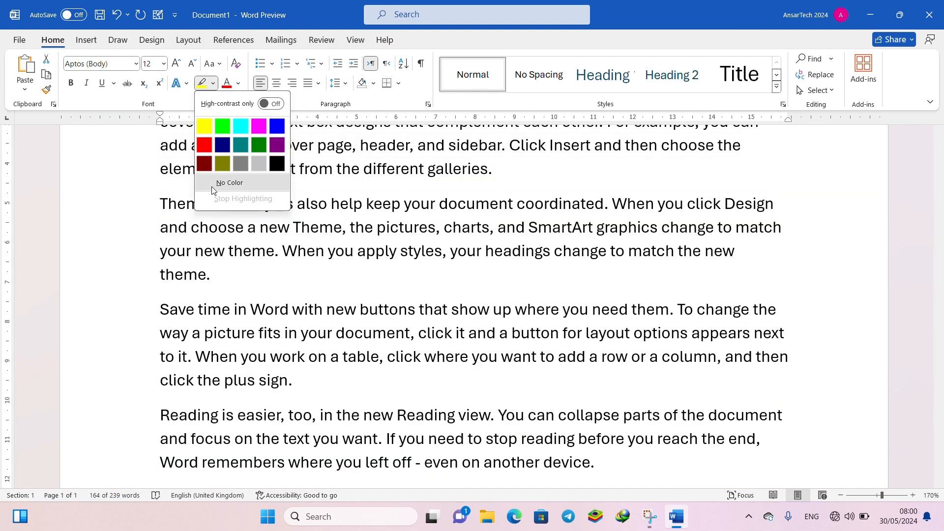
{"action": "left_click", "coordinate": [211, 185]}
{"action": "left_click", "coordinate": [290, 333]}
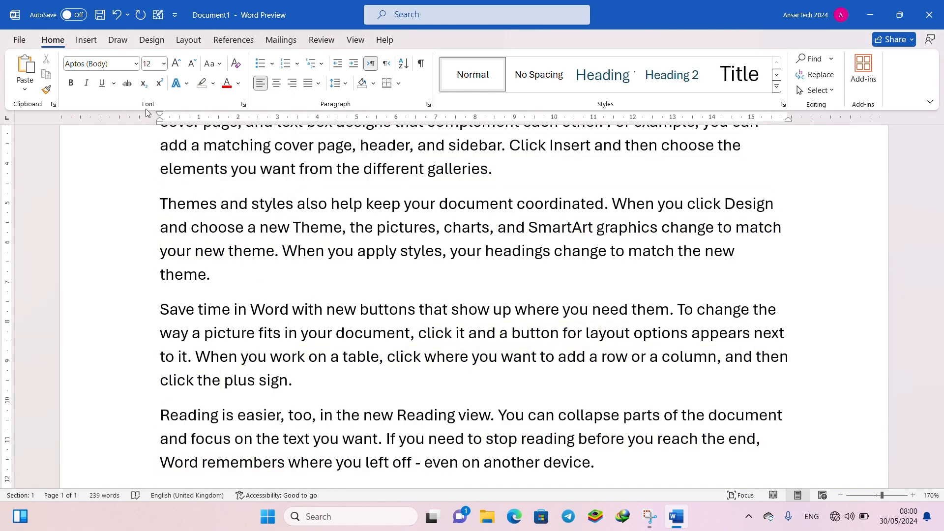
- Preview the All caps, Small caps and Hidden effects in the Font dialog, leaving all three turned off
{"action": "left_click", "coordinate": [243, 105]}
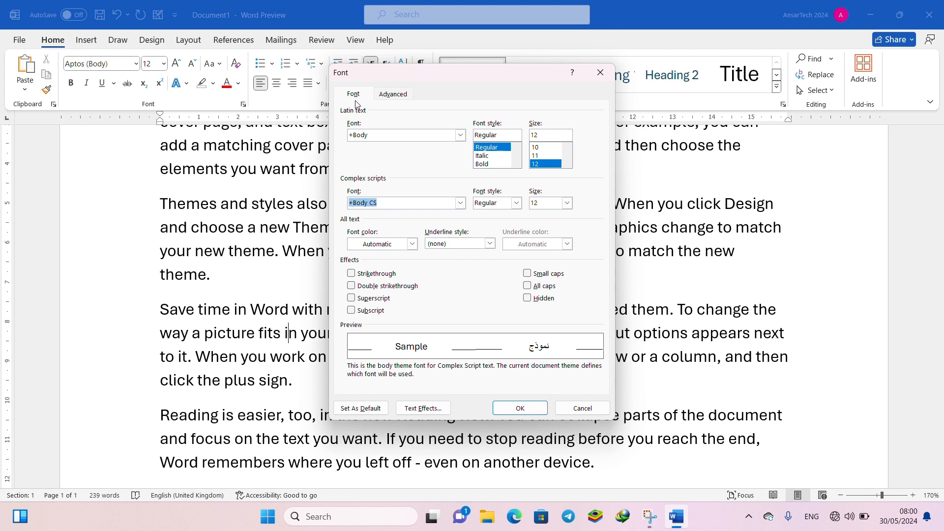
{"action": "left_click_drag", "start_coordinate": [390, 73], "coordinate": [528, 139]}
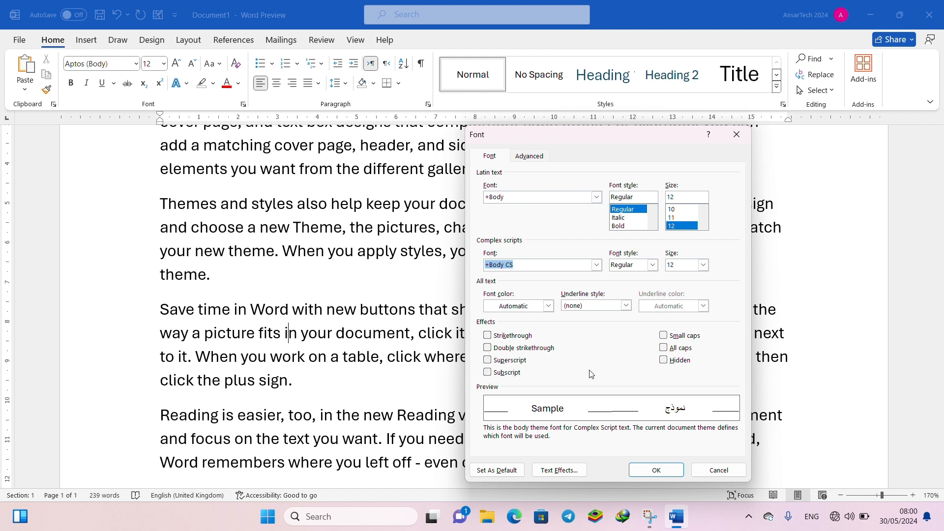
{"action": "left_click", "coordinate": [683, 349]}
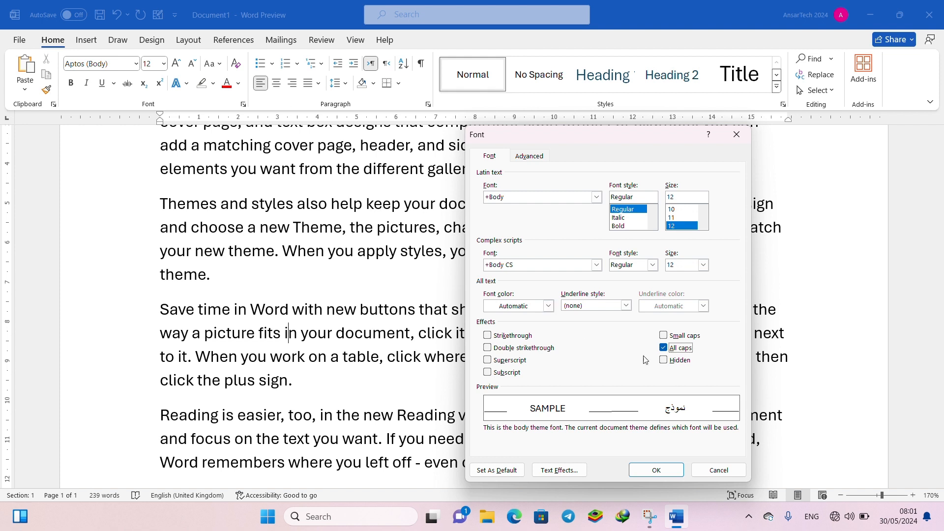
{"action": "left_click", "coordinate": [698, 336]}
{"action": "left_click", "coordinate": [693, 348]}
{"action": "left_click", "coordinate": [685, 347]}
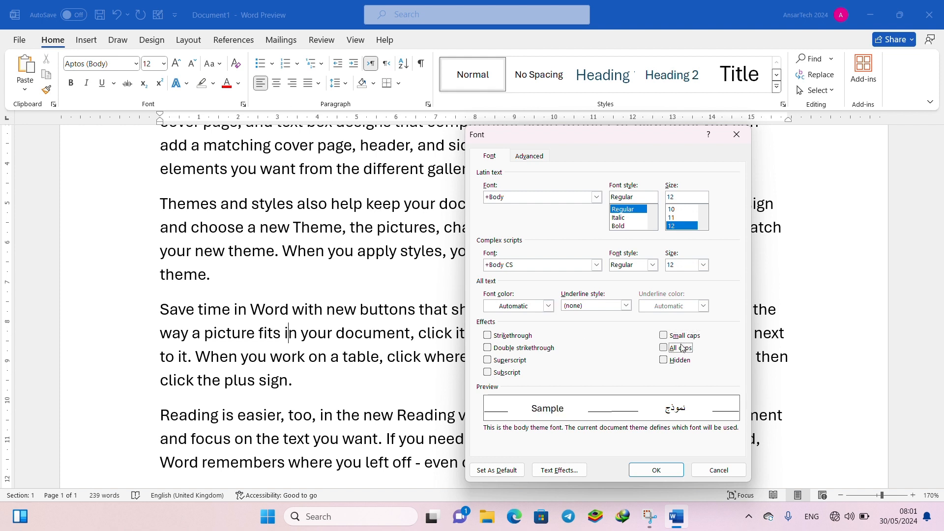
{"action": "left_click", "coordinate": [683, 337]}
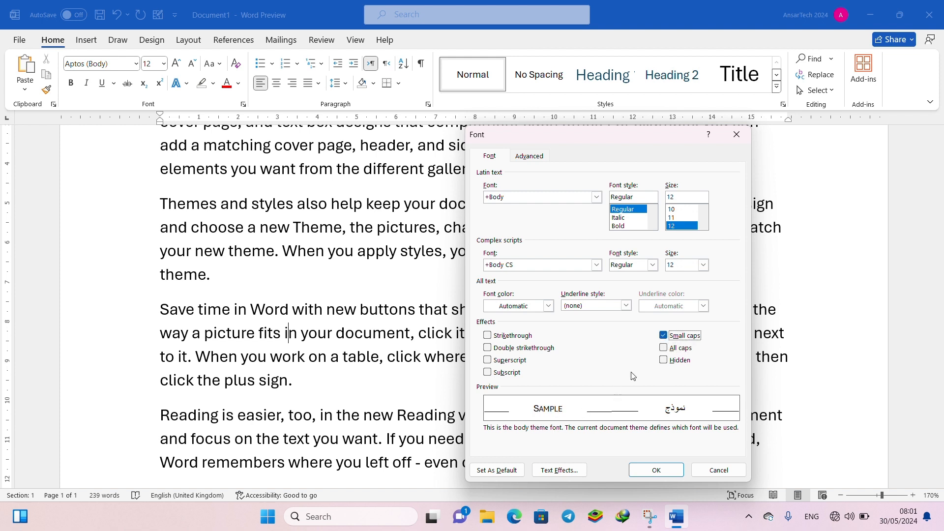
{"action": "left_click", "coordinate": [682, 349]}
{"action": "left_click", "coordinate": [681, 361]}
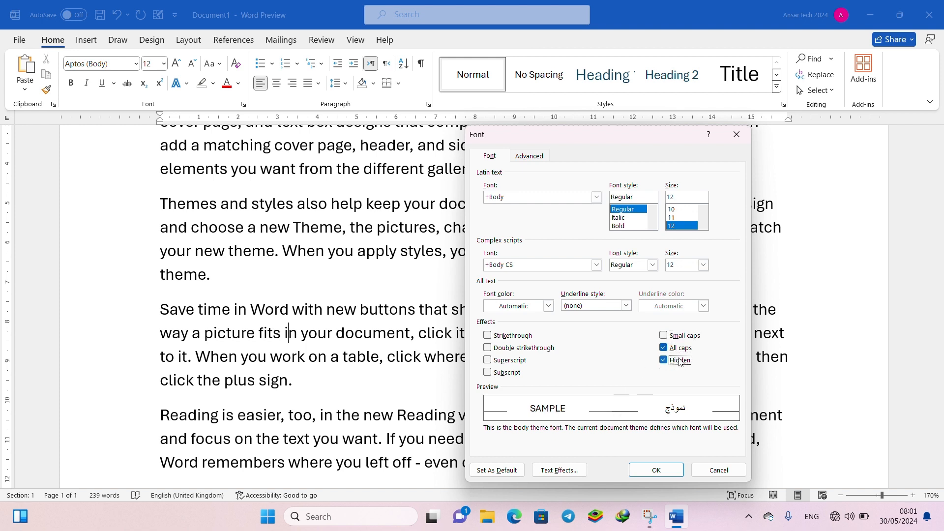
{"action": "left_click", "coordinate": [681, 348]}
{"action": "left_click", "coordinate": [680, 363]}
- Examine the advanced character spacing and OpenType options, including the number forms, and cancel the Font dialog
{"action": "left_click", "coordinate": [529, 156]}
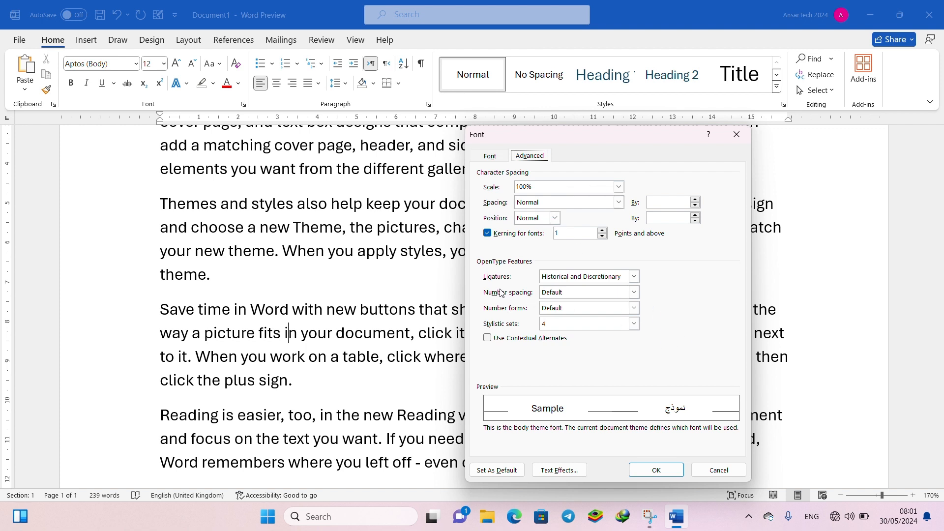
{"action": "left_click", "coordinate": [578, 309]}
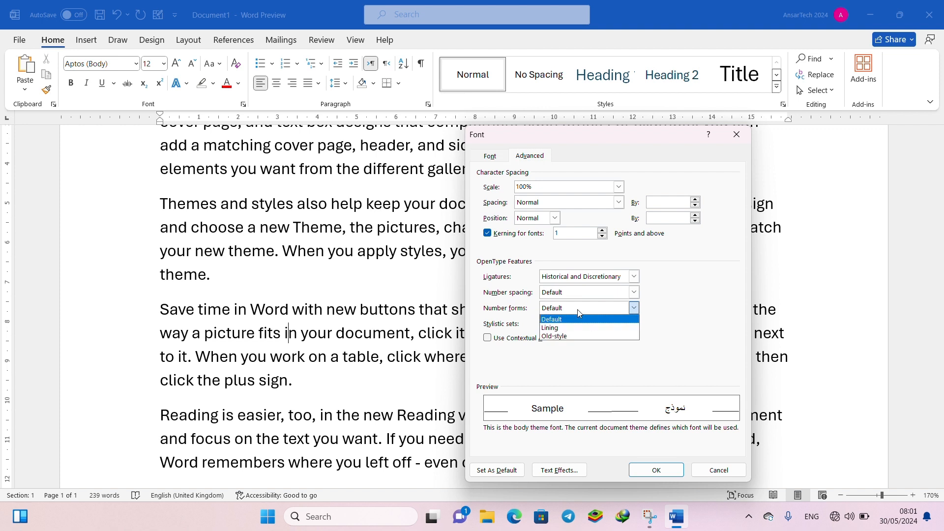
{"action": "left_click", "coordinate": [586, 359]}
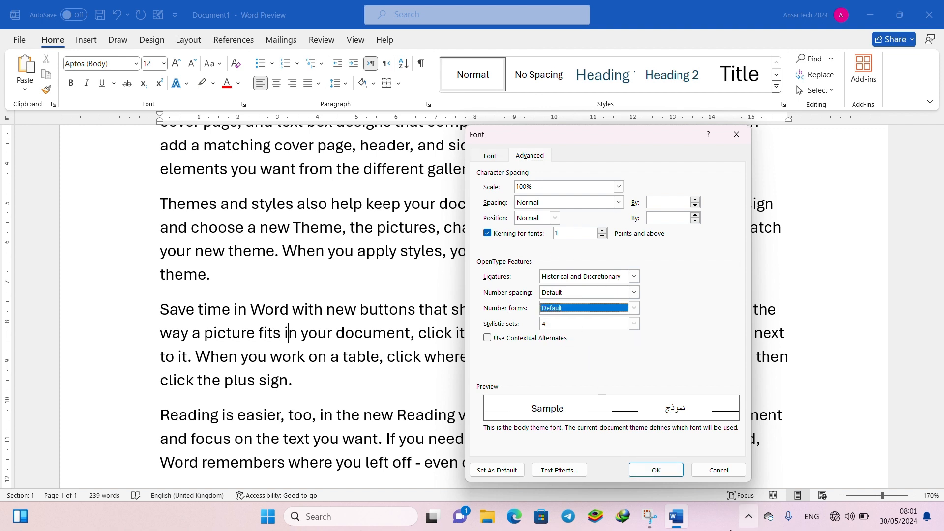
{"action": "left_click", "coordinate": [701, 475]}
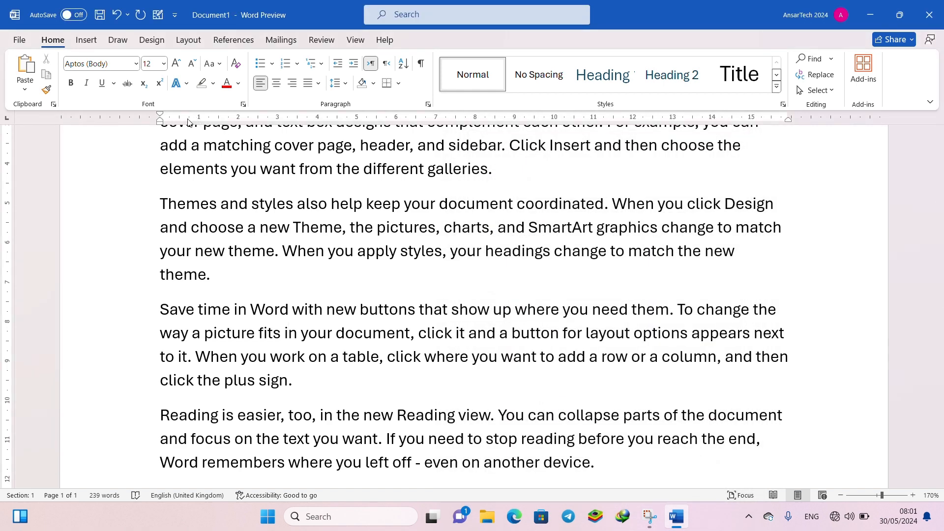
- Select the lines from "elements you want" through "click the plus sign." and clear the selection
{"action": "left_click_drag", "start_coordinate": [141, 169], "coordinate": [264, 395]}
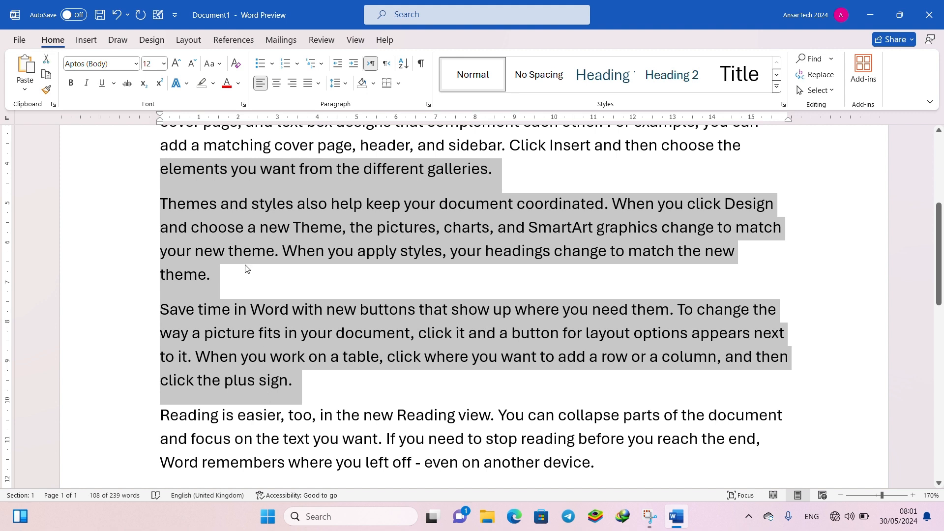
{"action": "left_click", "coordinate": [209, 228]}
{"action": "left_click_drag", "start_coordinate": [139, 209], "coordinate": [194, 213]}
{"action": "left_click", "coordinate": [218, 203]}
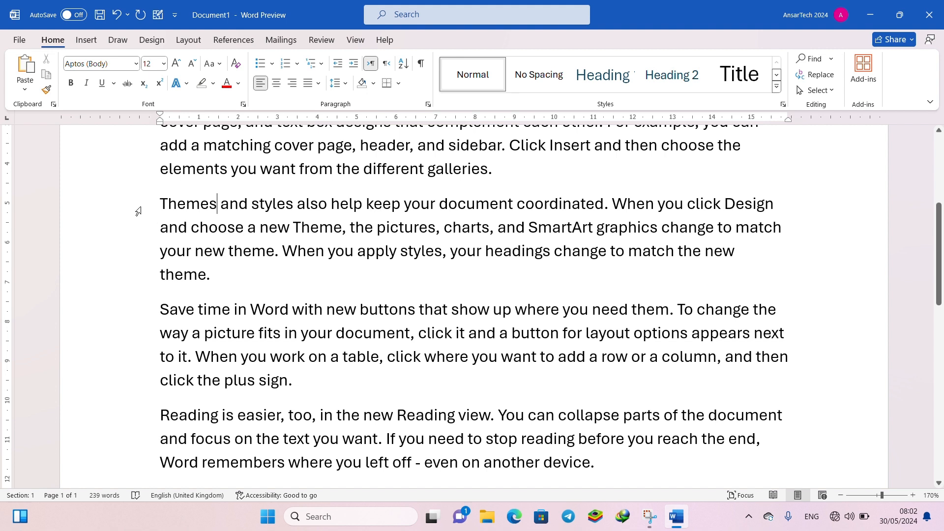
- Select the whole paragraph beginning "Themes and styles also help"
{"action": "left_click_drag", "start_coordinate": [139, 206], "coordinate": [146, 274]}
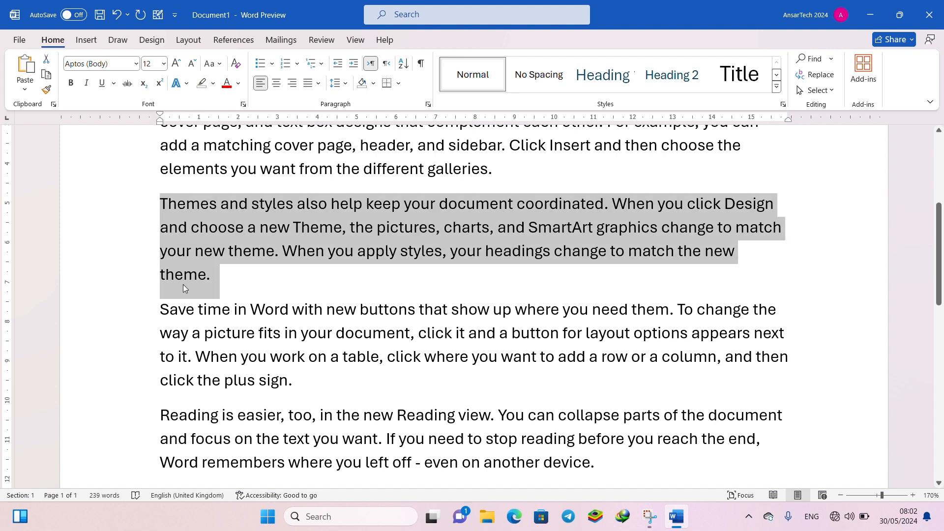
{"action": "left_click_drag", "start_coordinate": [237, 287], "coordinate": [137, 210]}
{"action": "left_click", "coordinate": [129, 210]}
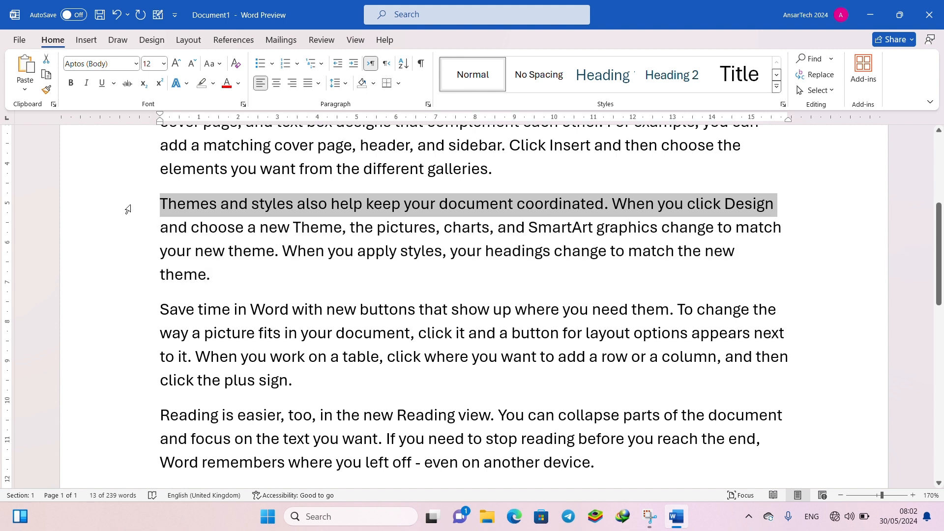
{"action": "left_click_drag", "start_coordinate": [108, 216], "coordinate": [105, 294]}
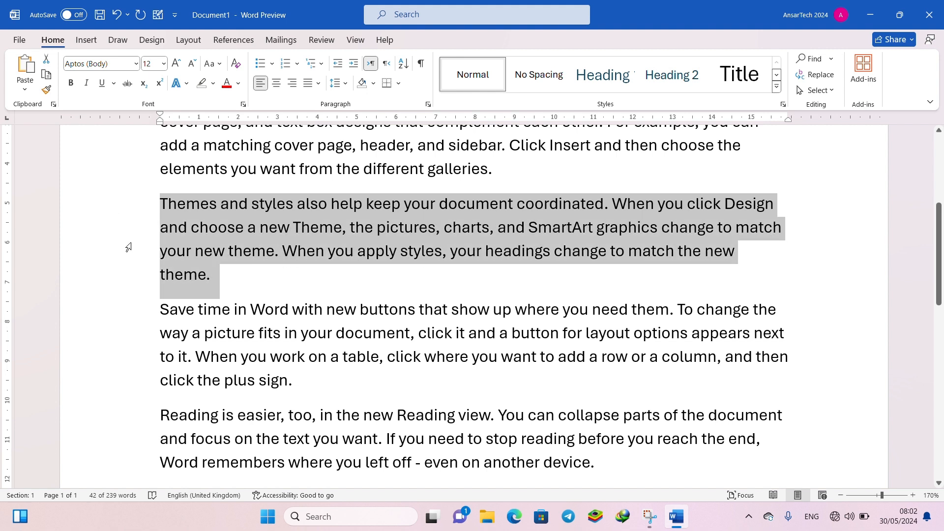